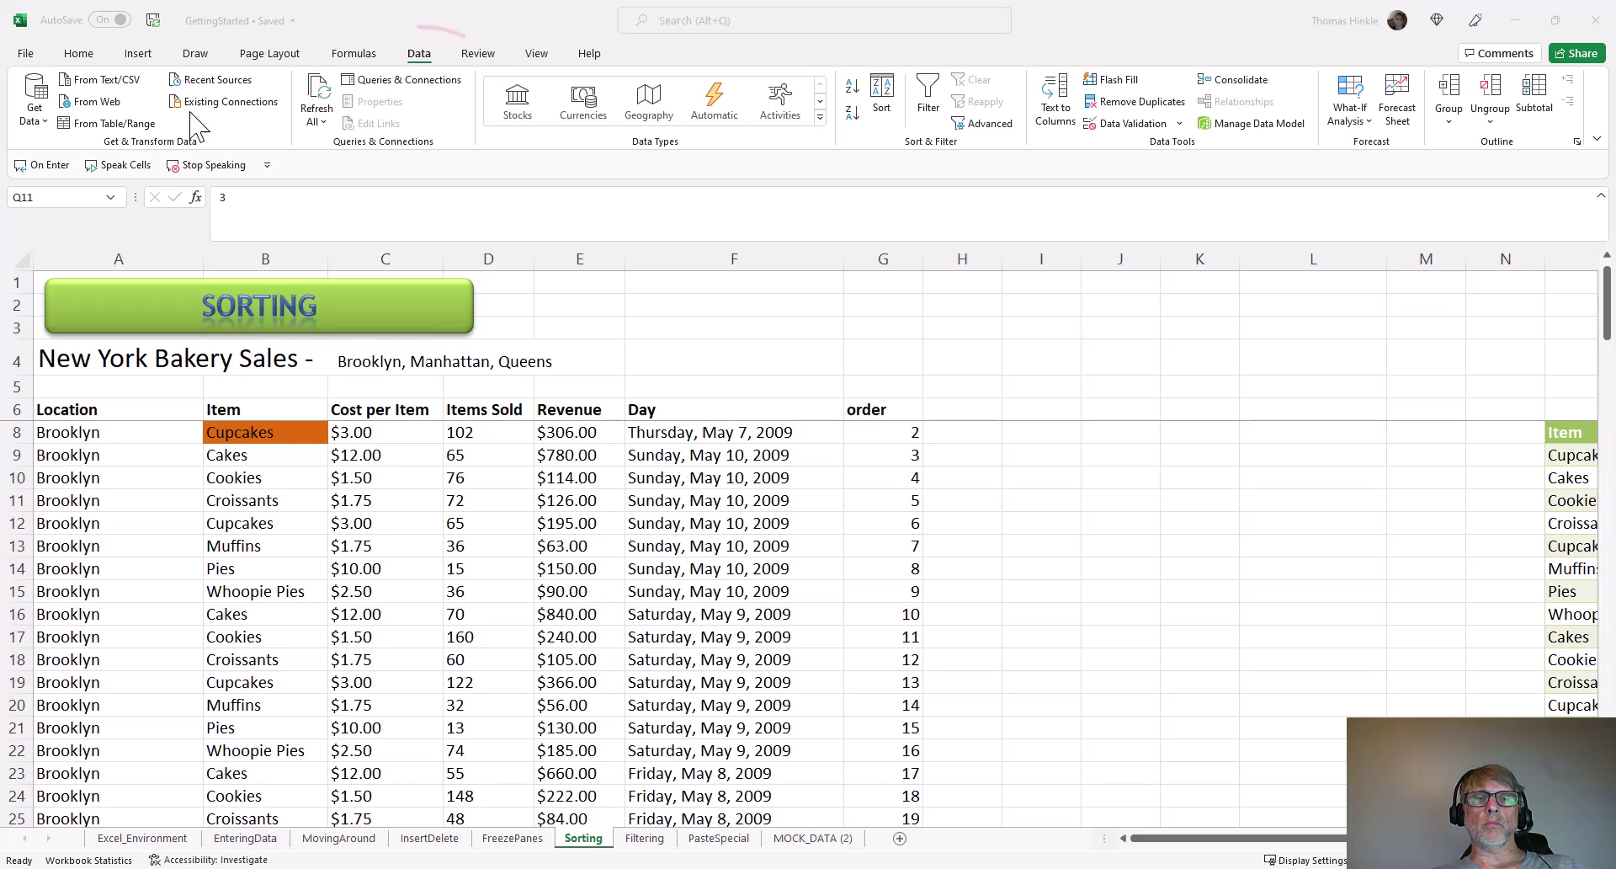
- Sort the small Item/Sales/Order table by Item from A to Z and then from Z to A
click(429, 55)
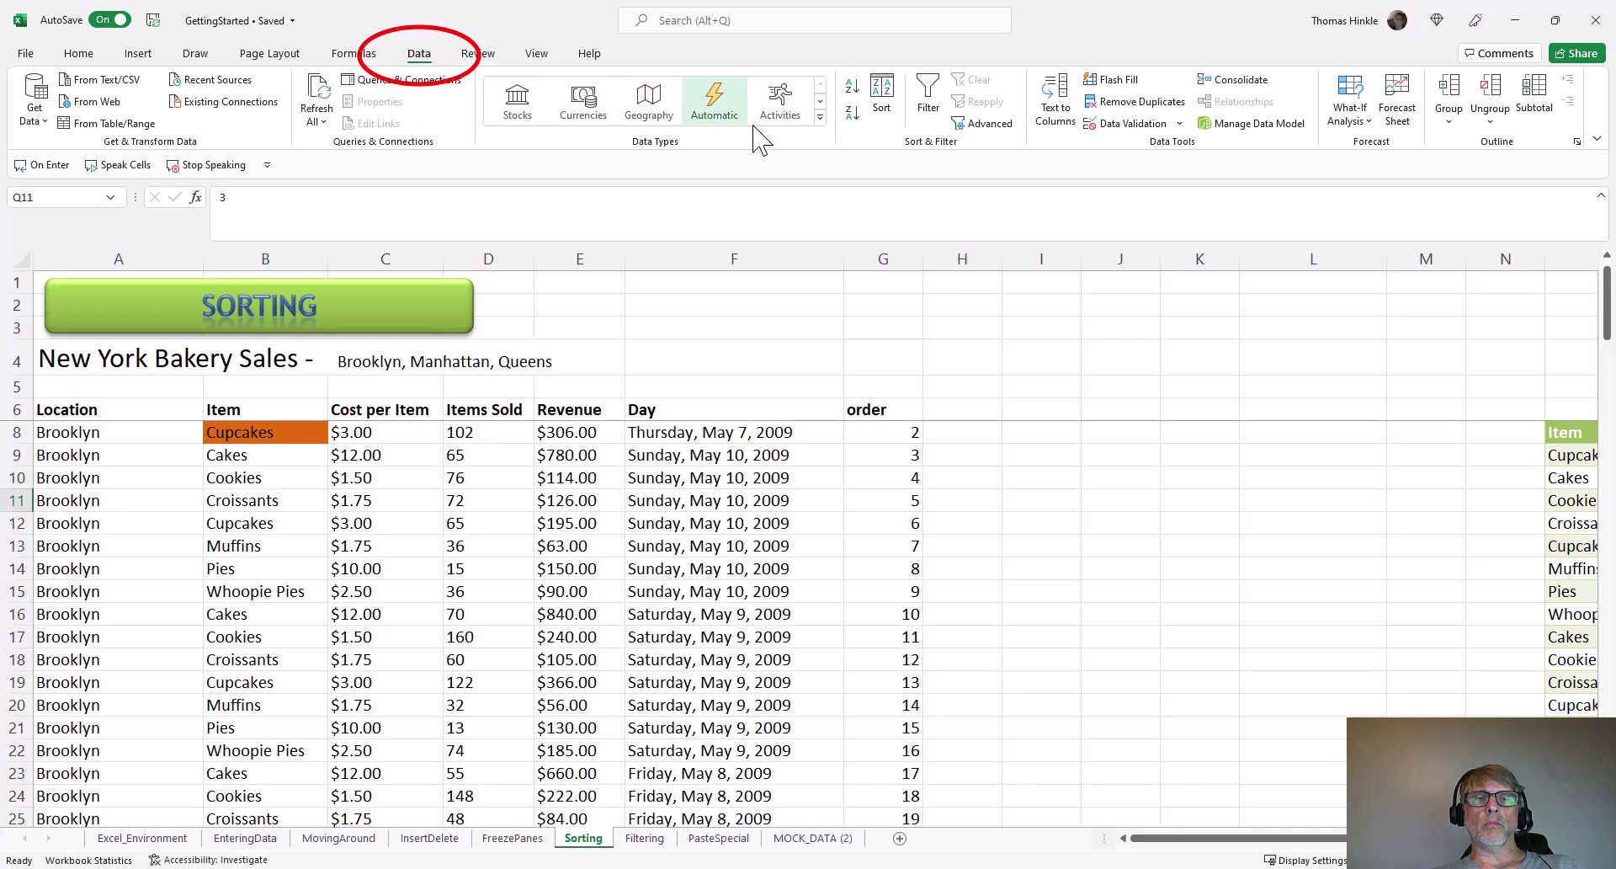
click(880, 103)
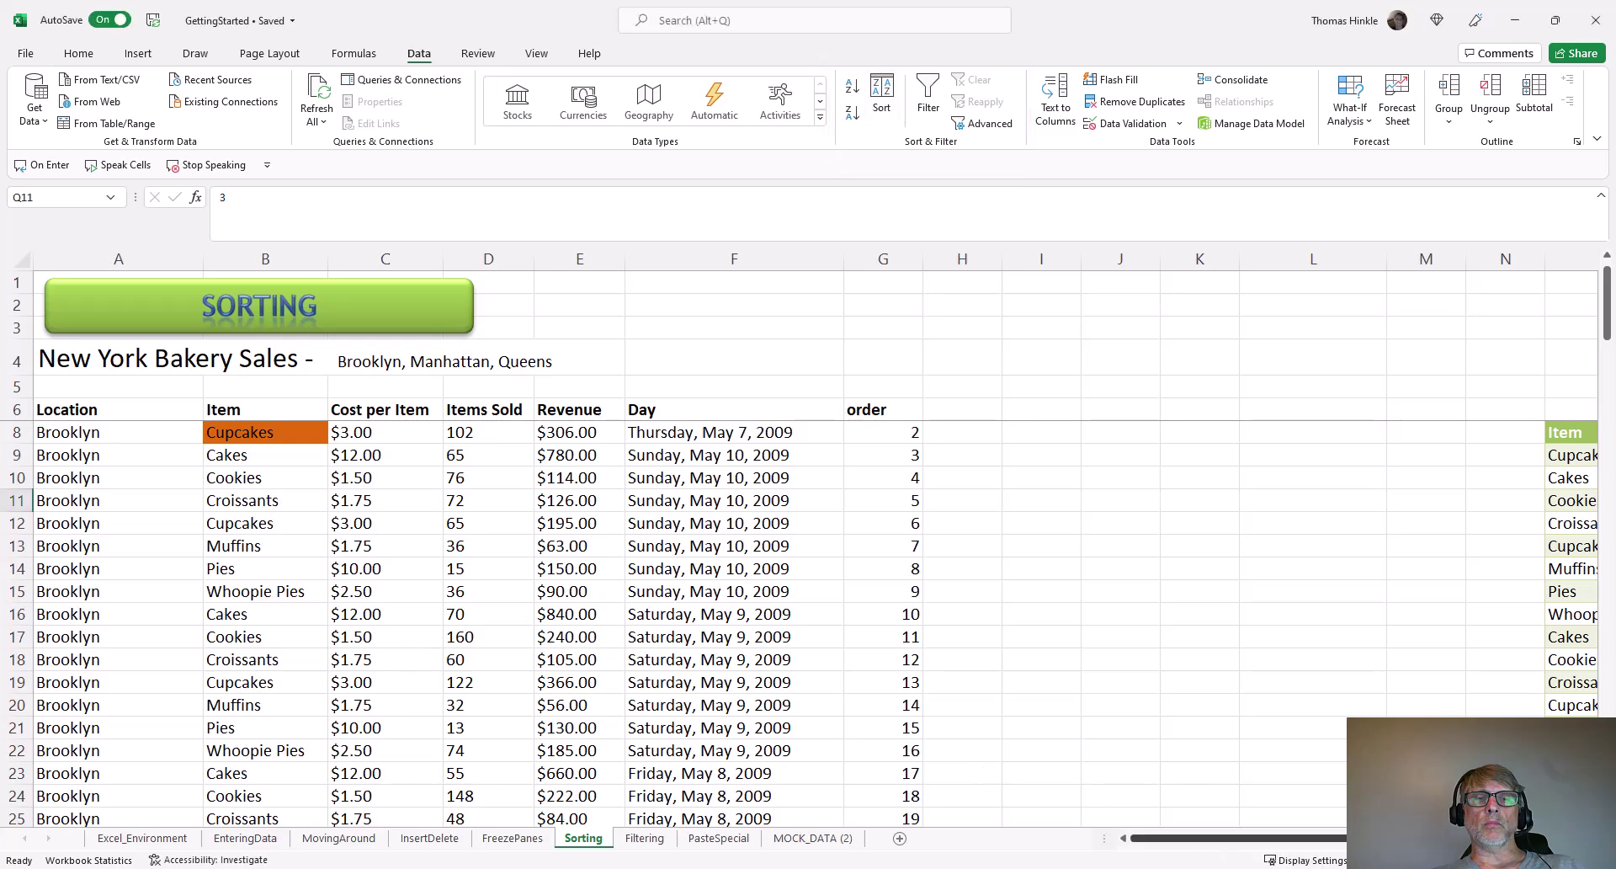
scroll(815, 545, right, 2)
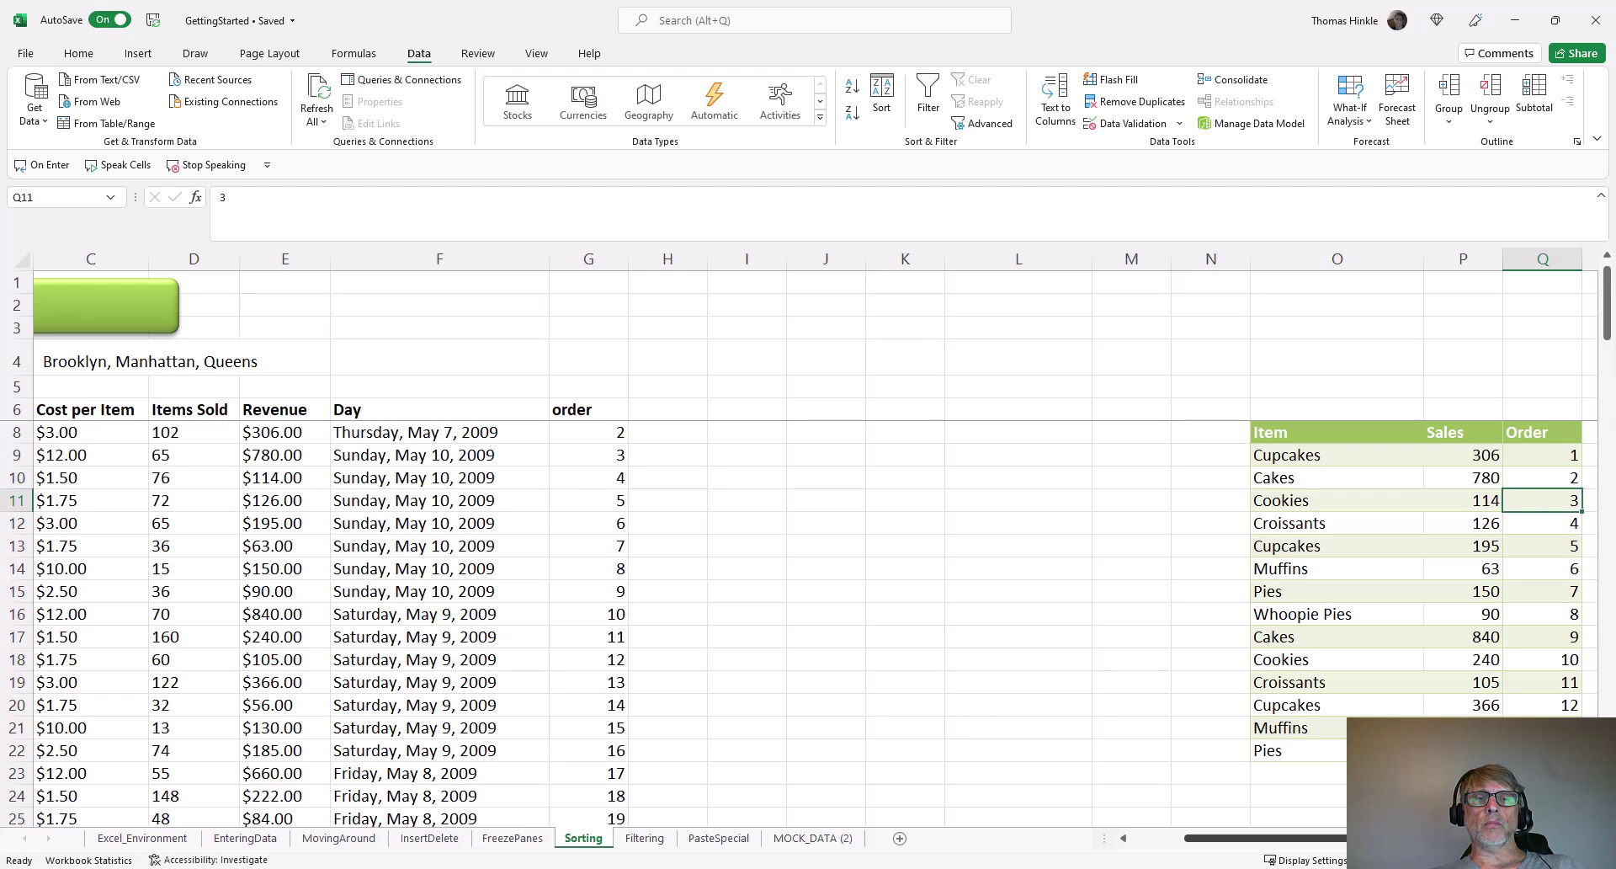
scroll(877, 621, right, 6)
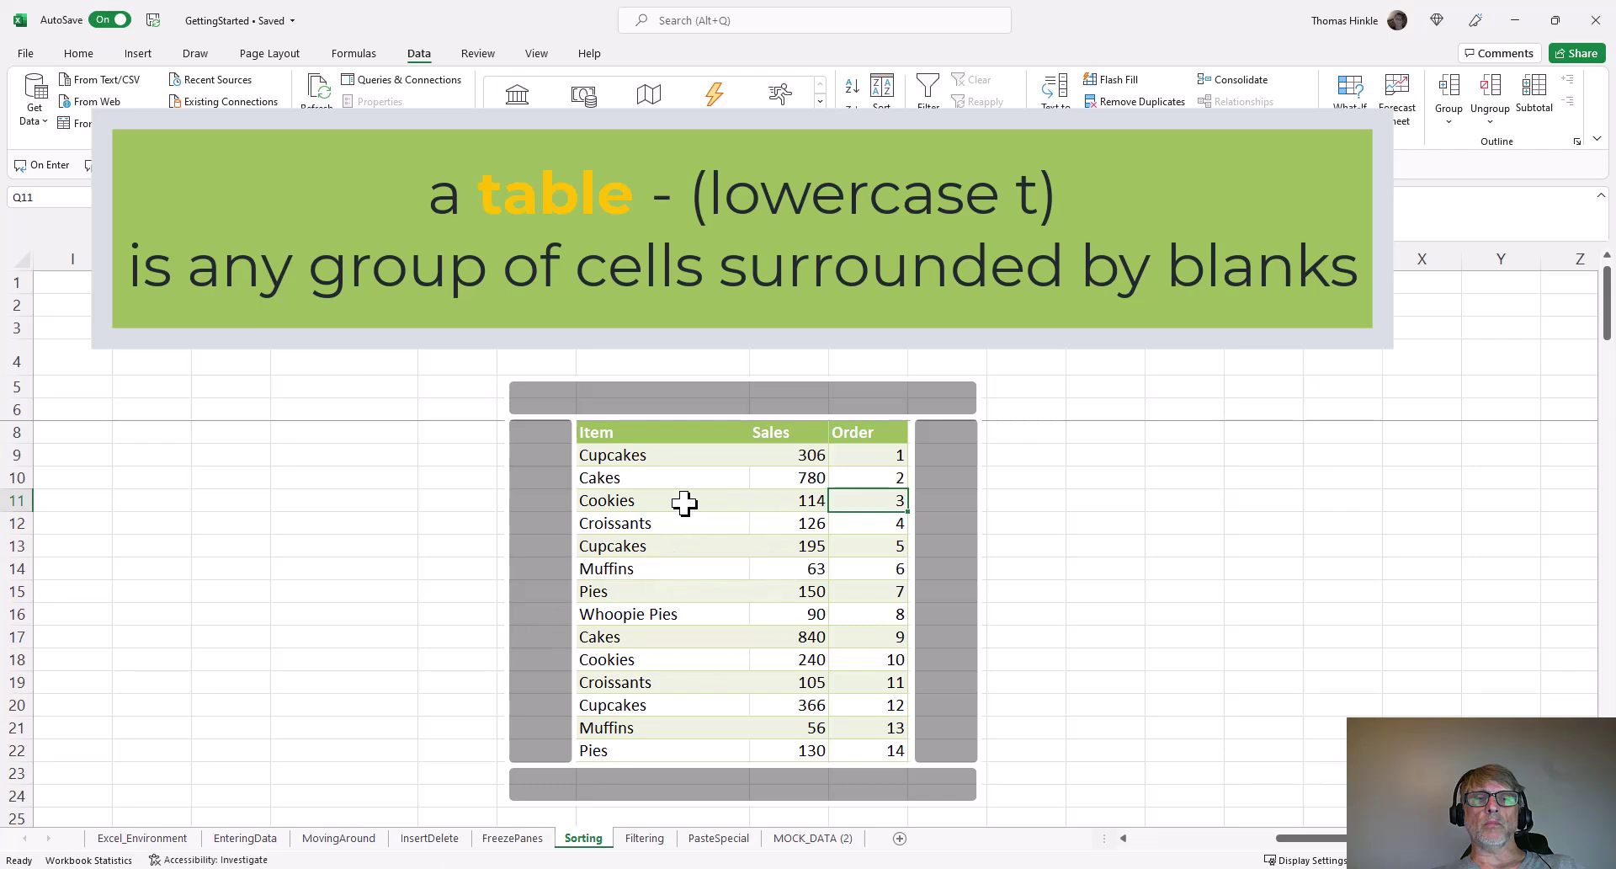
click(677, 556)
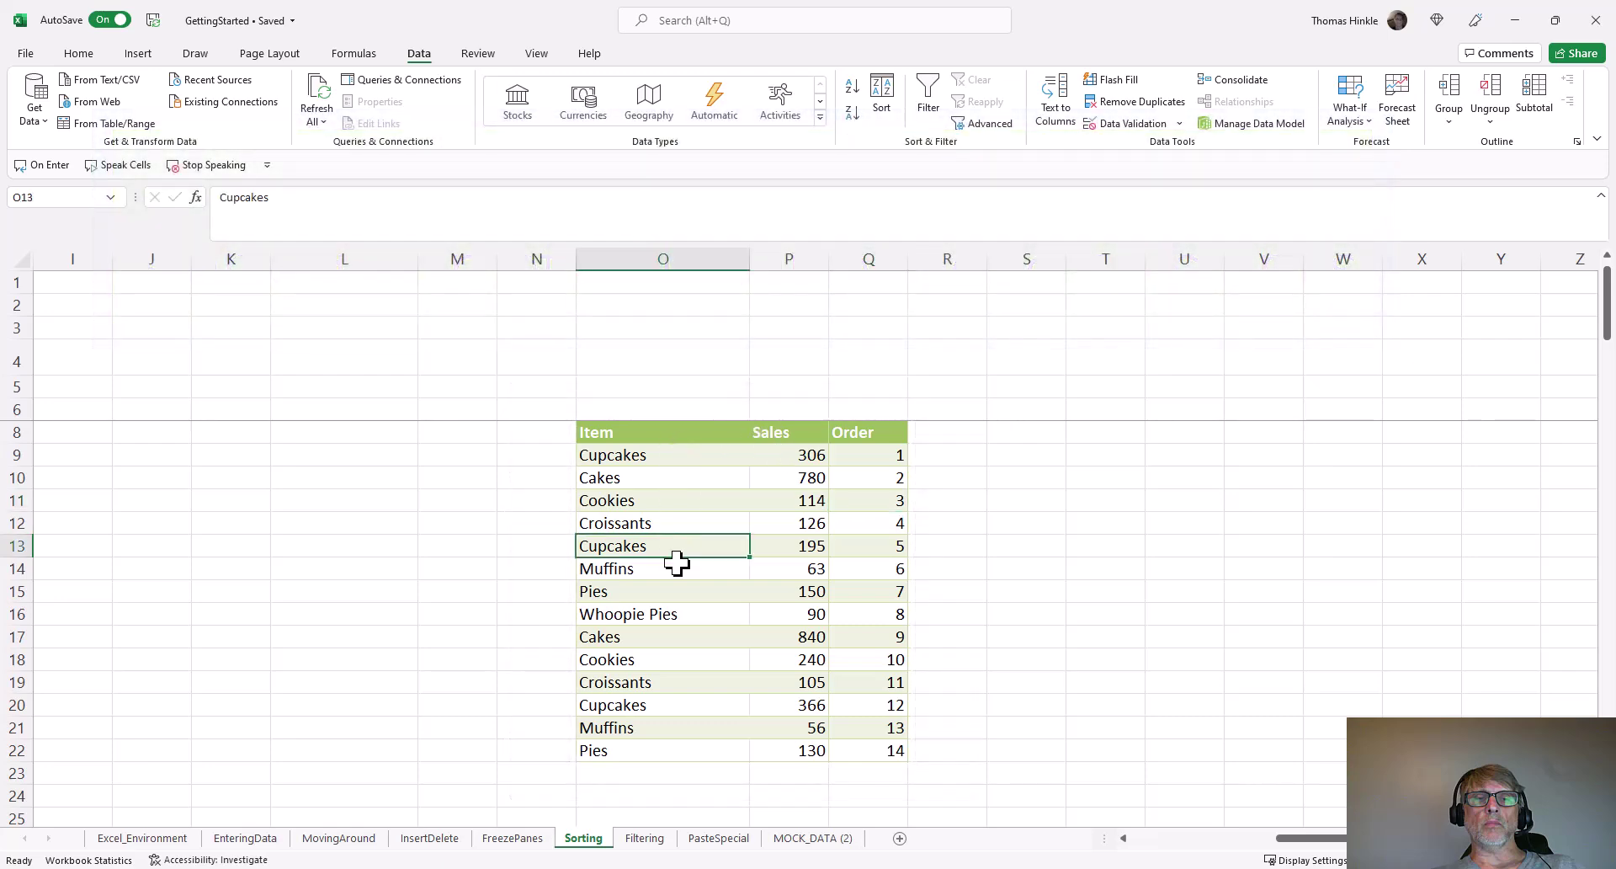
click(853, 94)
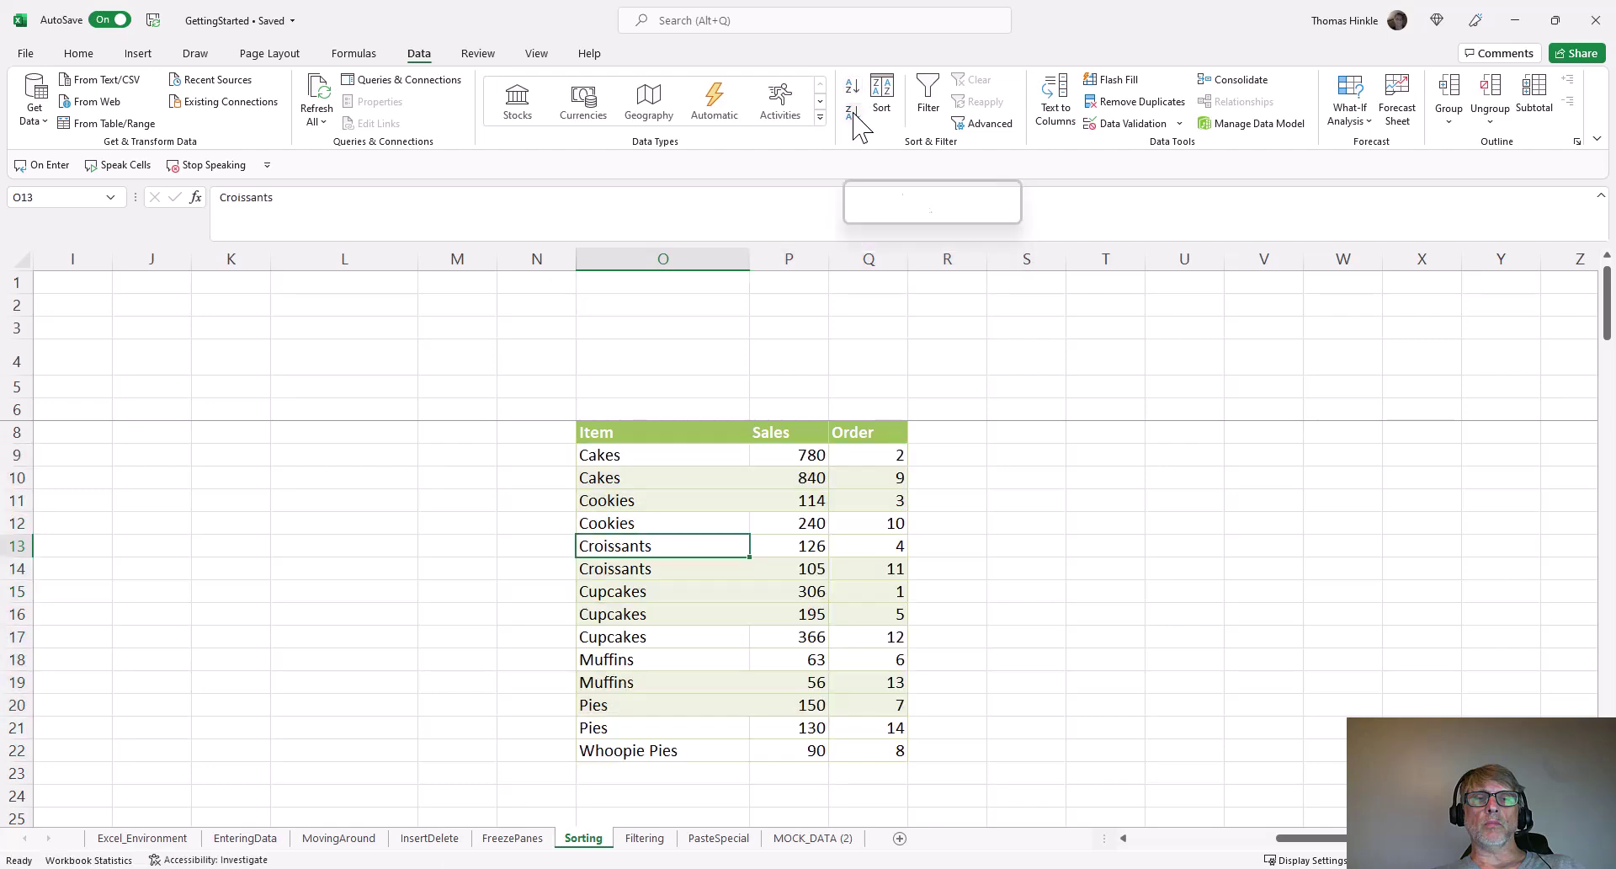
click(853, 112)
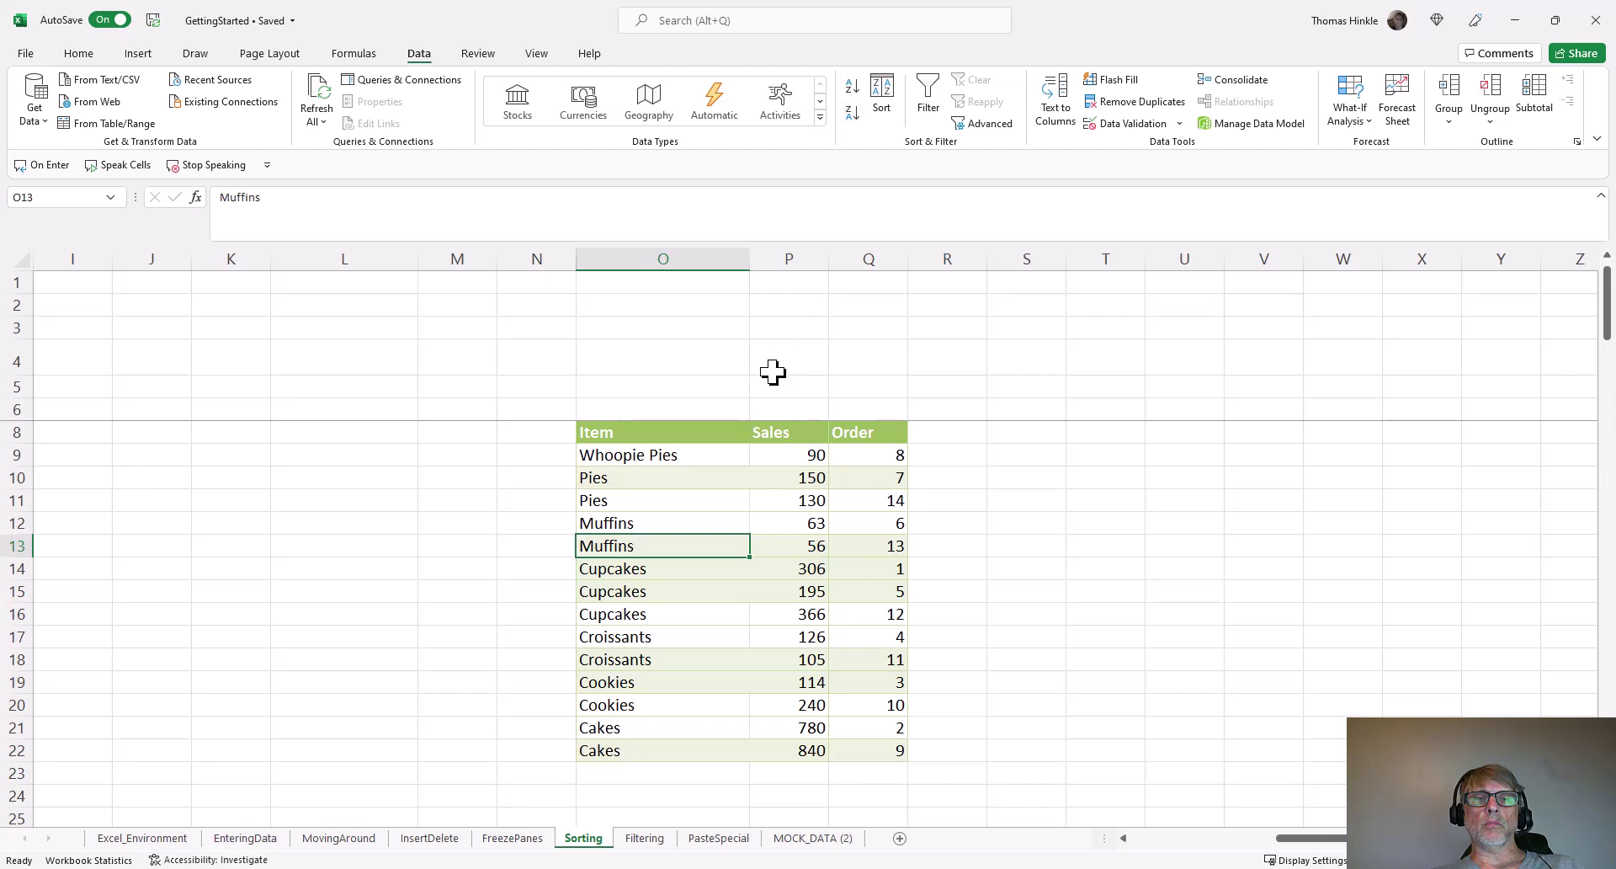
- Sort the small table by Sales from smallest to largest and then from largest to smallest
click(784, 498)
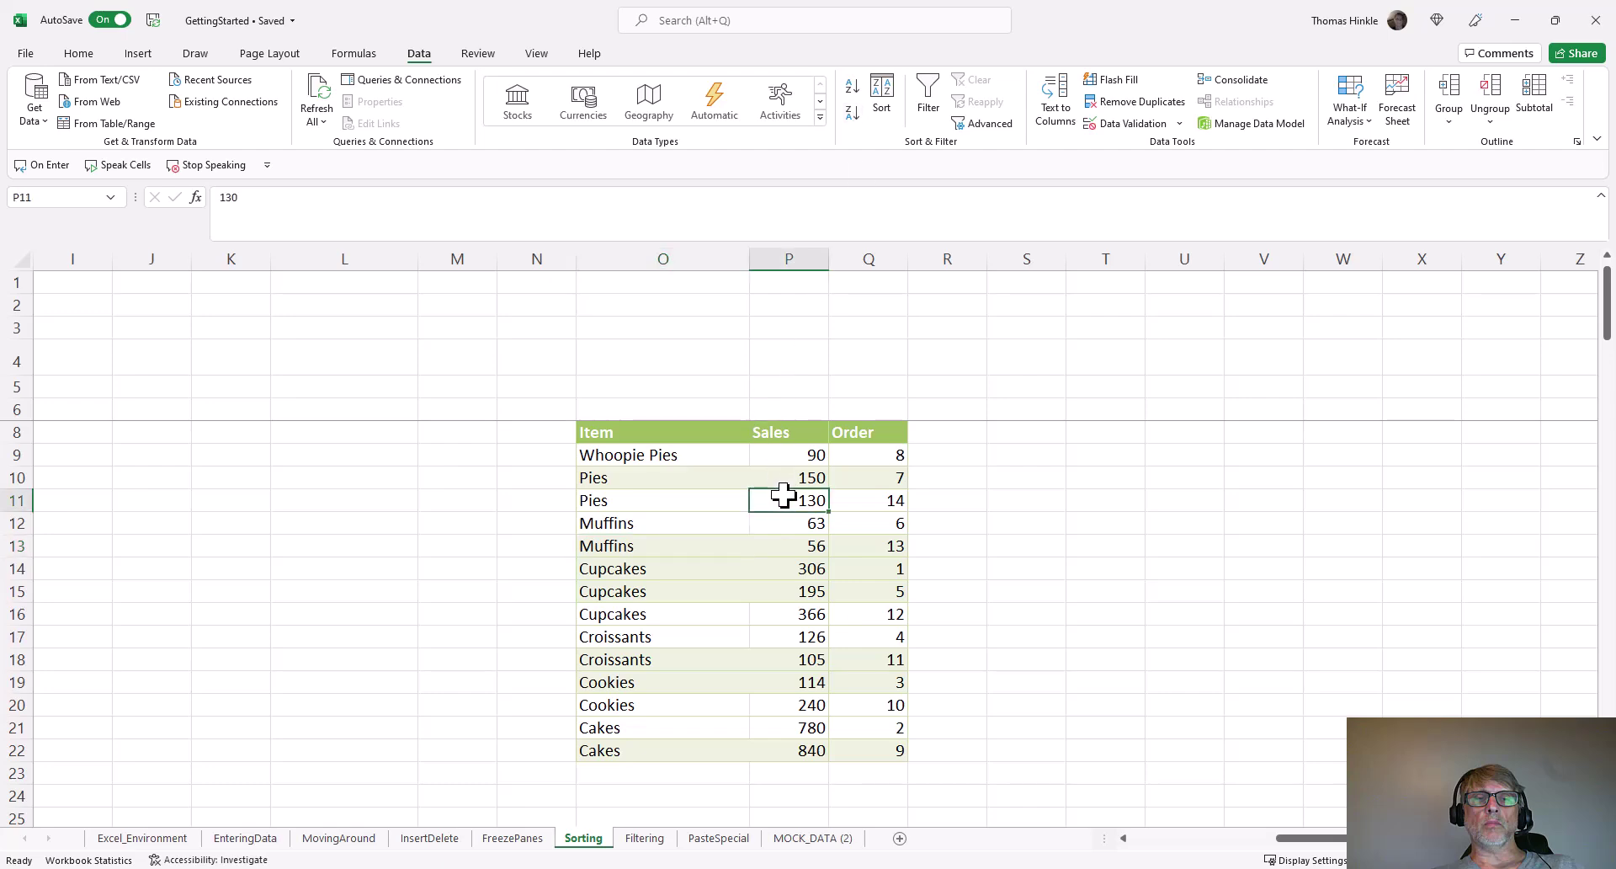
click(857, 89)
click(852, 111)
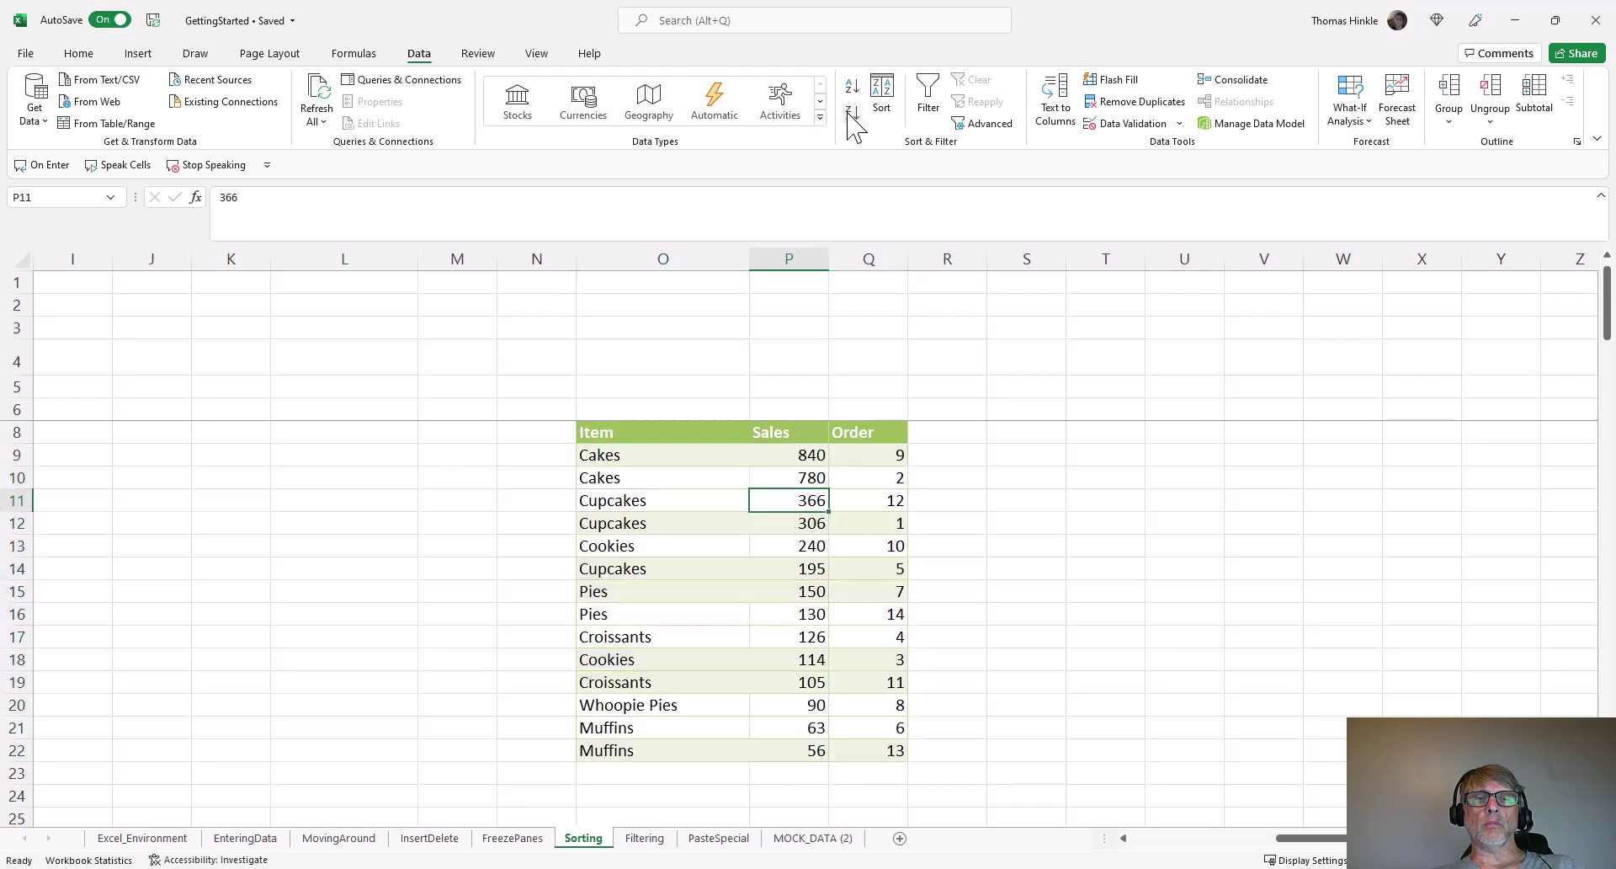
- Sort the small table by its Order column from smallest to largest
key(Up)
key(Right)
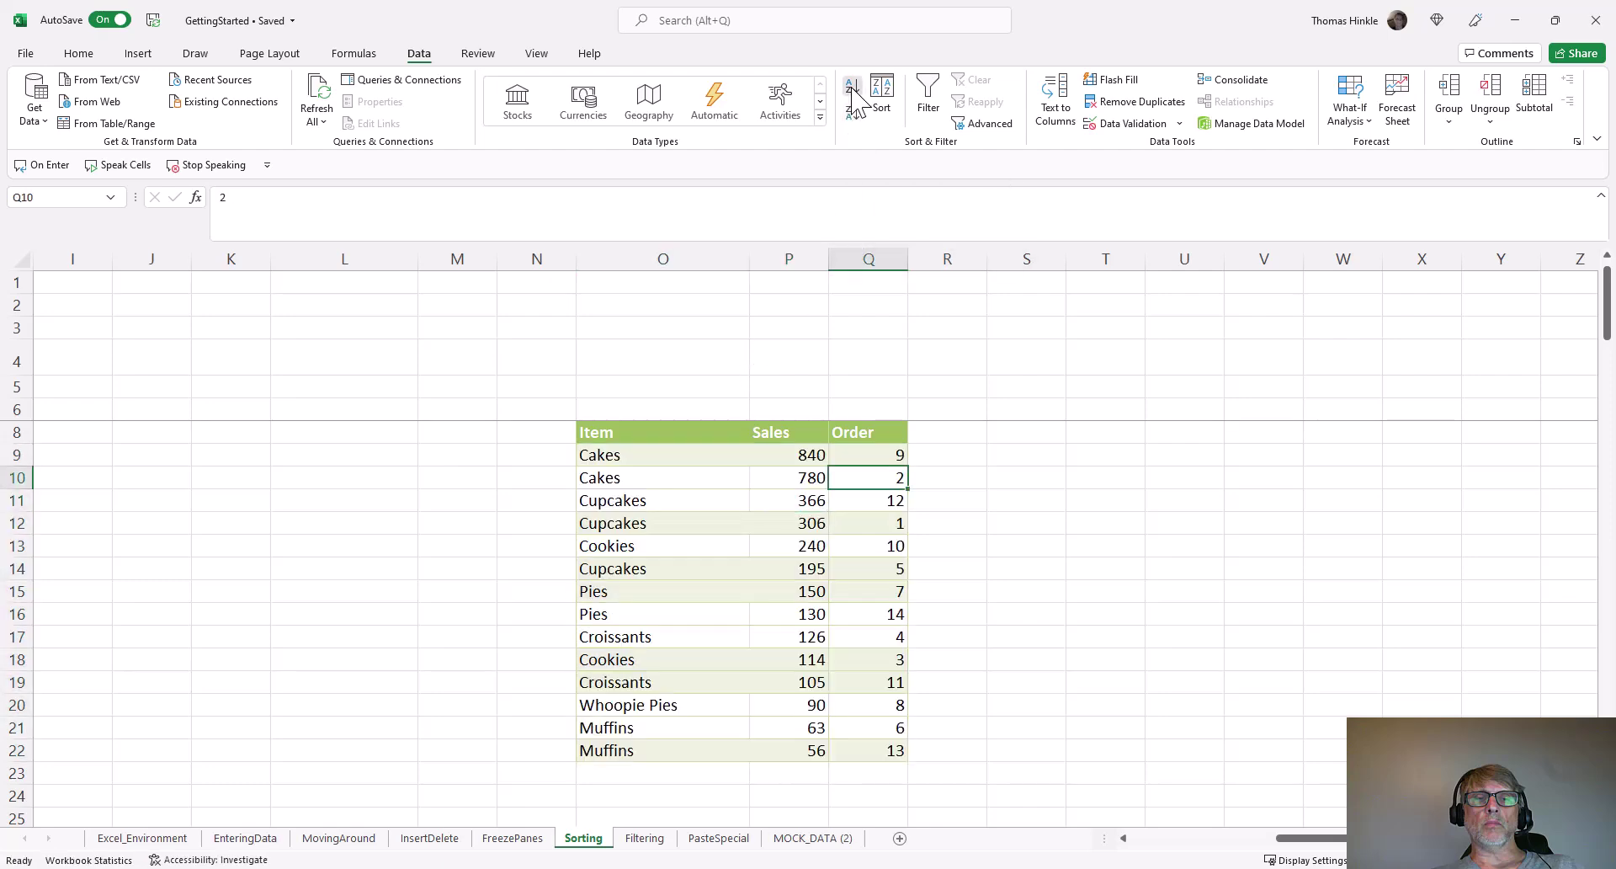
click(853, 90)
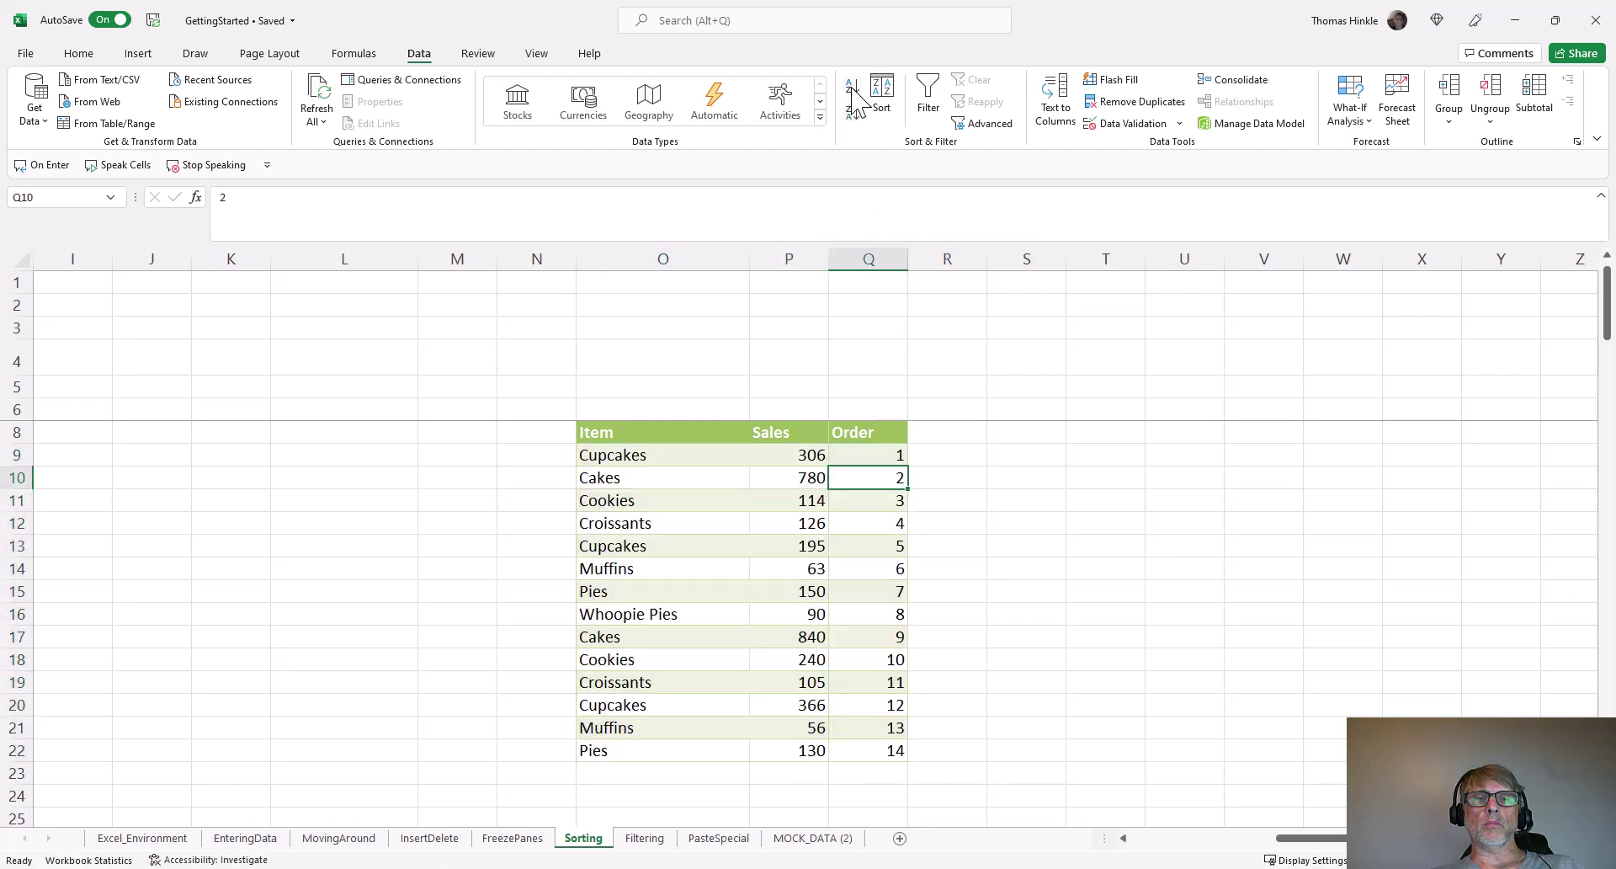
click(791, 550)
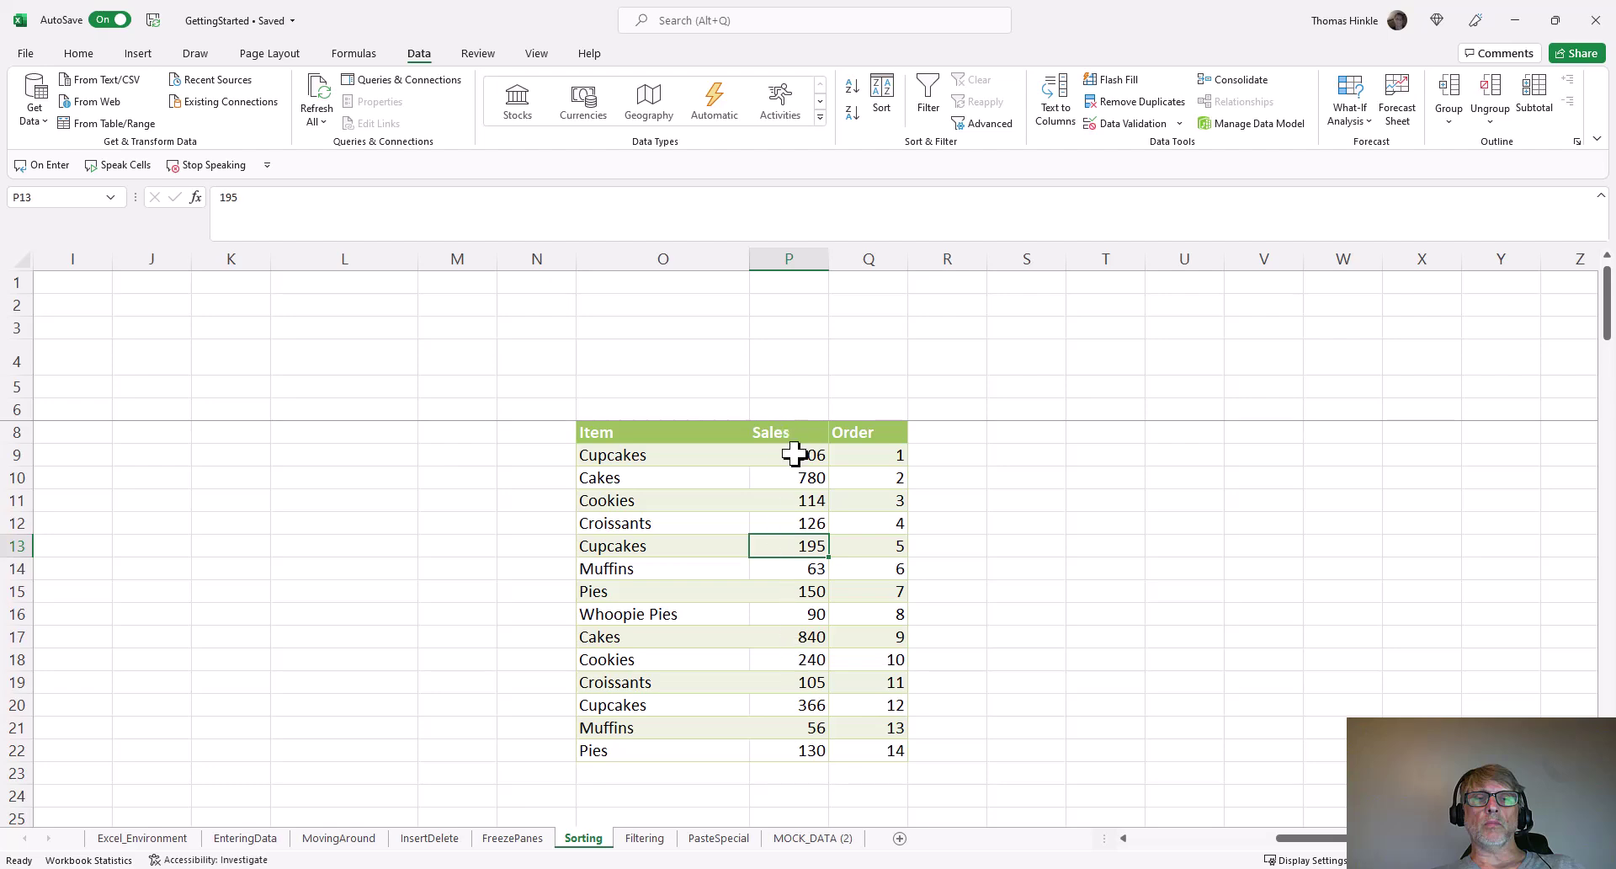
drag(660, 436, 864, 748)
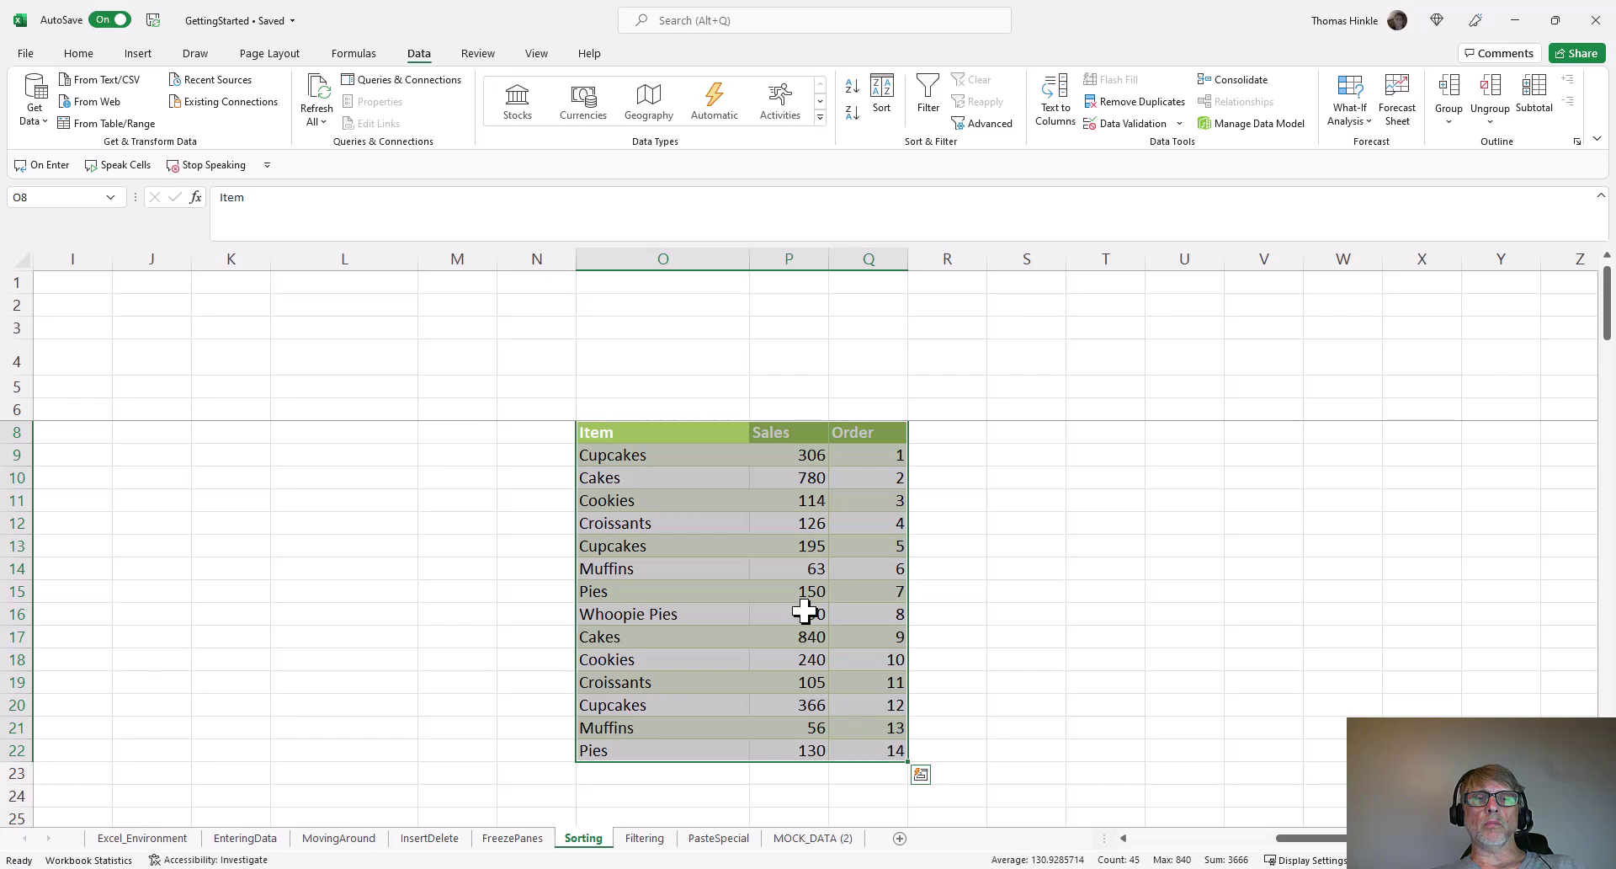
click(795, 571)
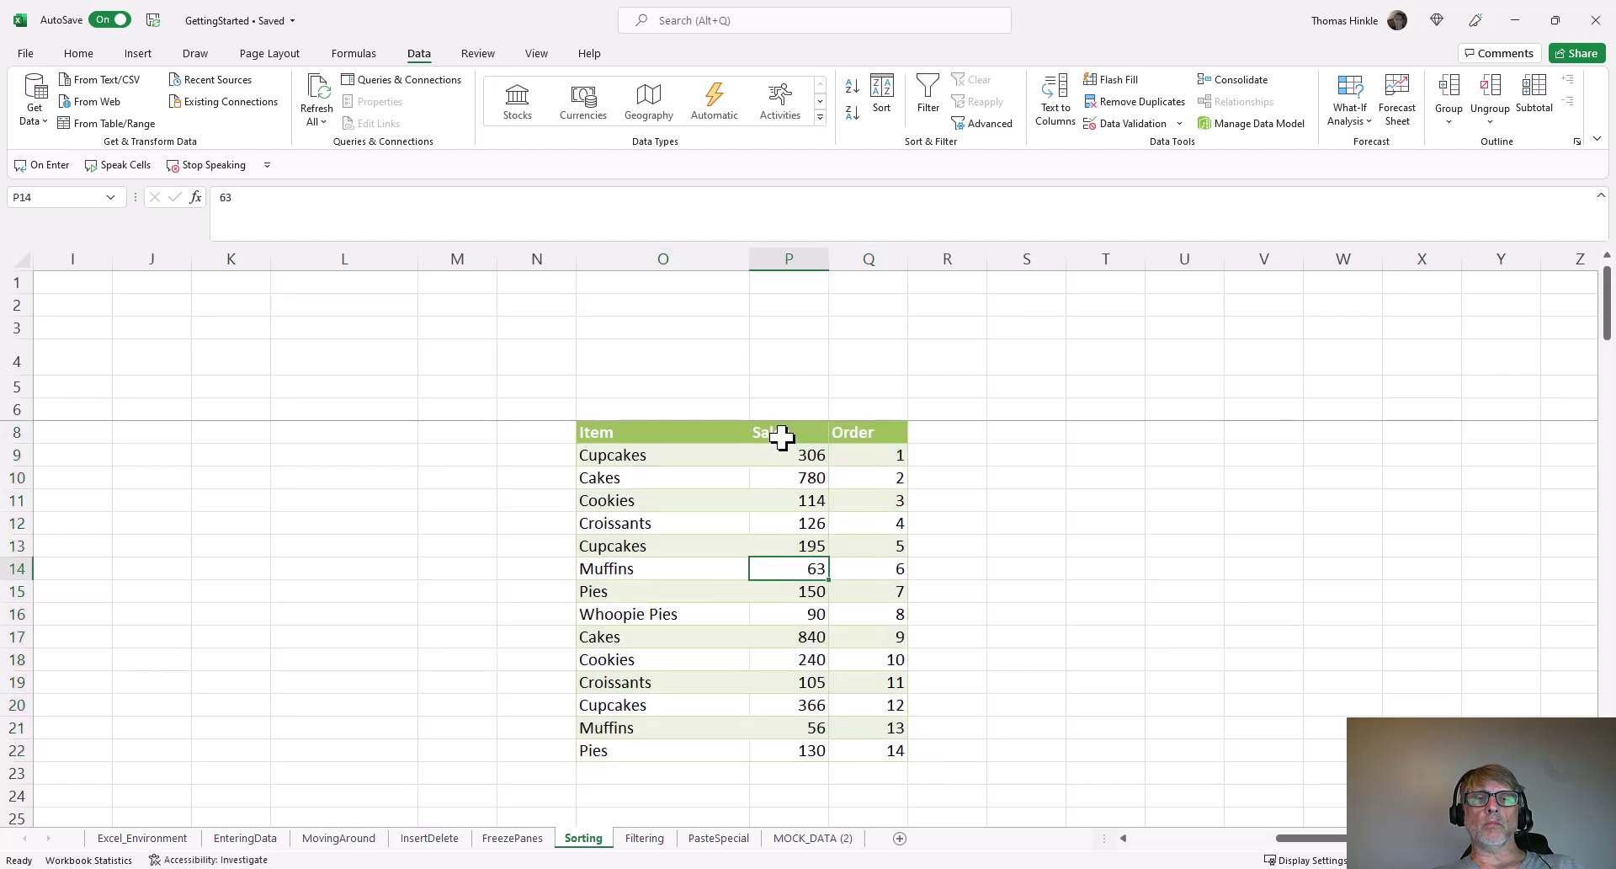
- Sort only the small table's Sales cells in ascending order, continuing with the current selection, and undo that sort
drag(781, 435, 761, 752)
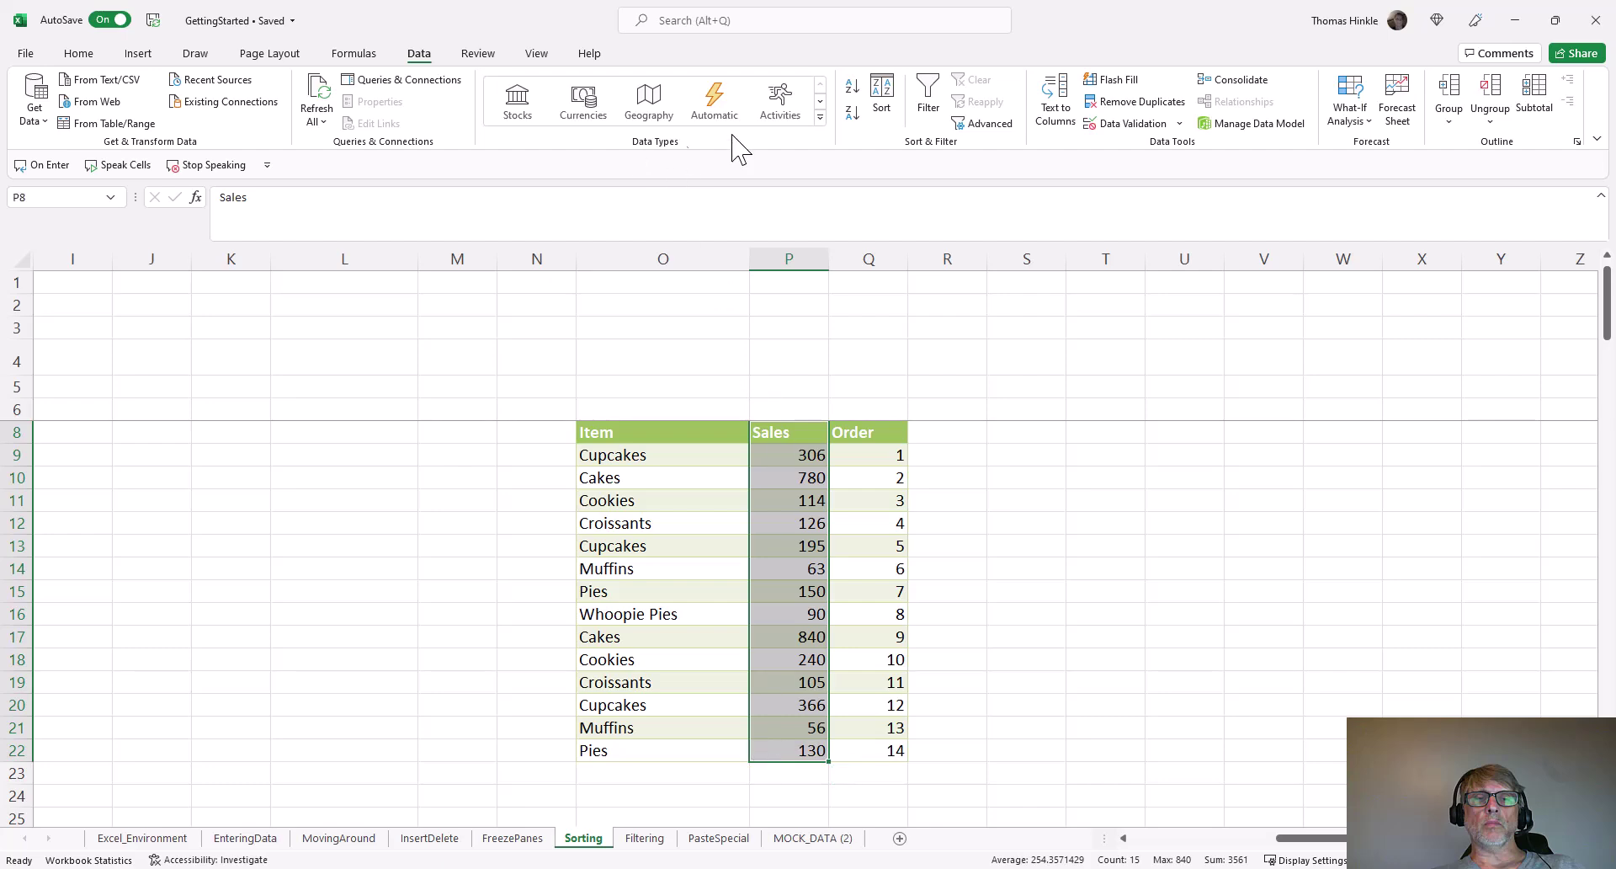
click(853, 91)
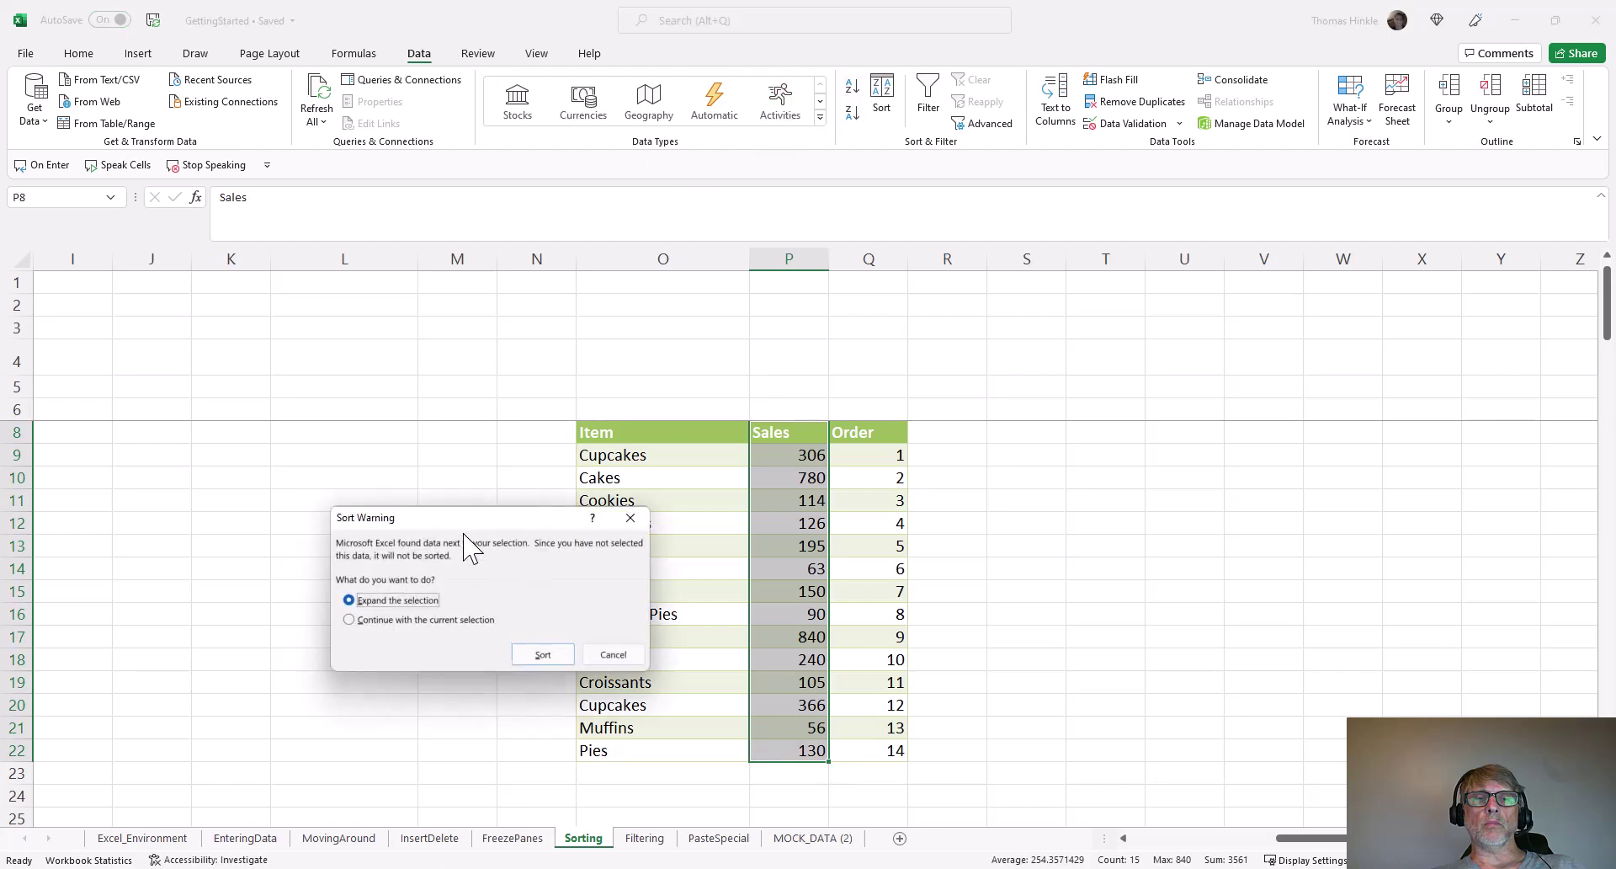
drag(463, 524, 770, 486)
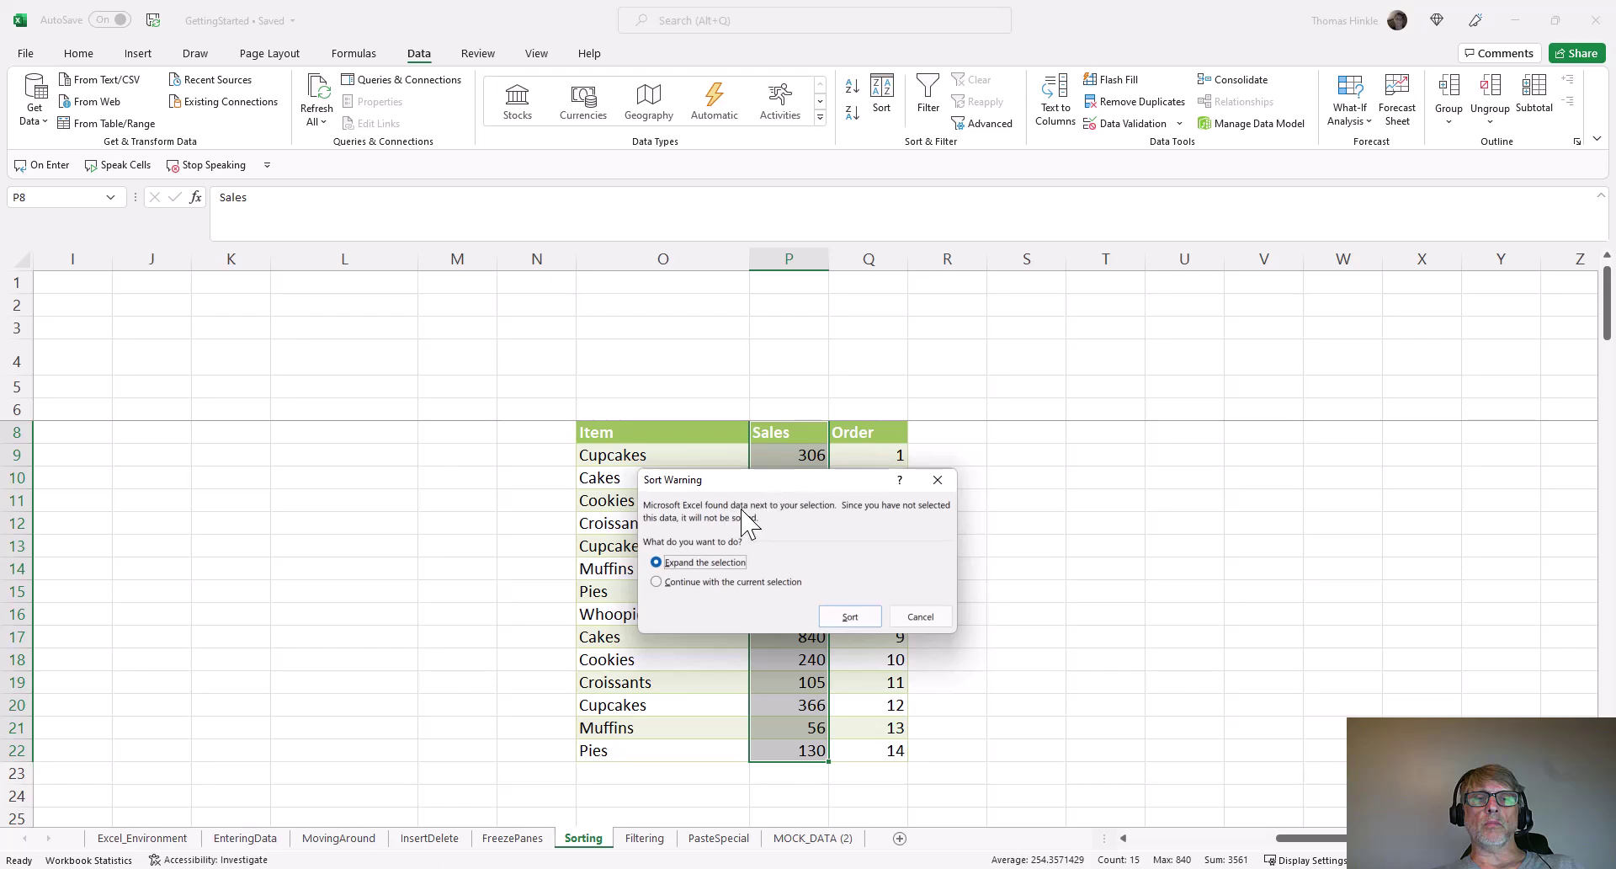
drag(752, 480, 957, 479)
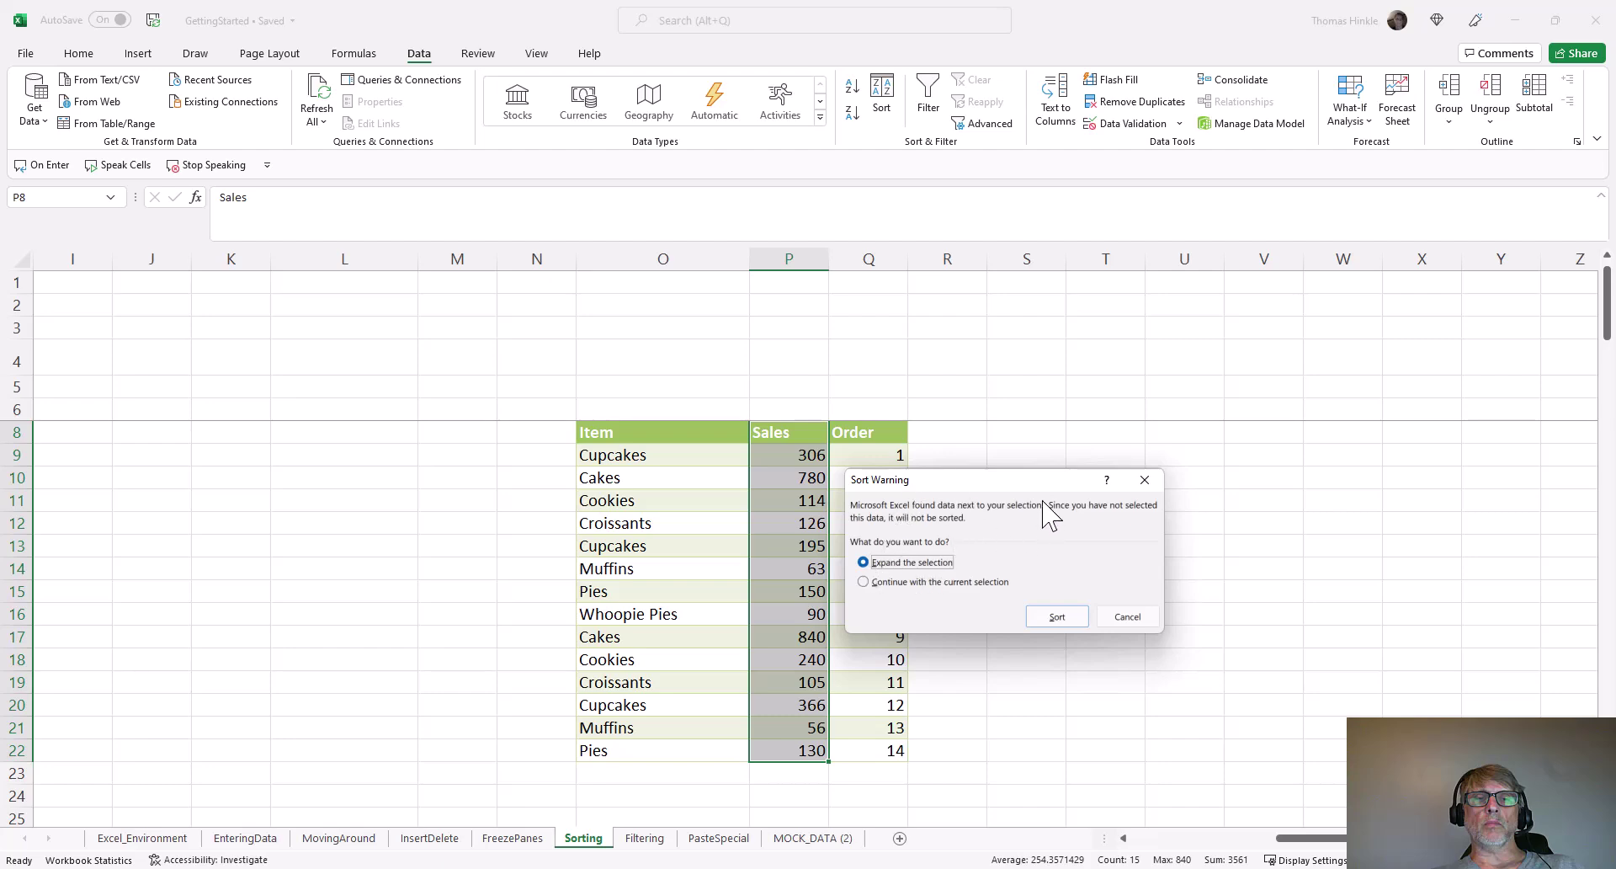
click(863, 581)
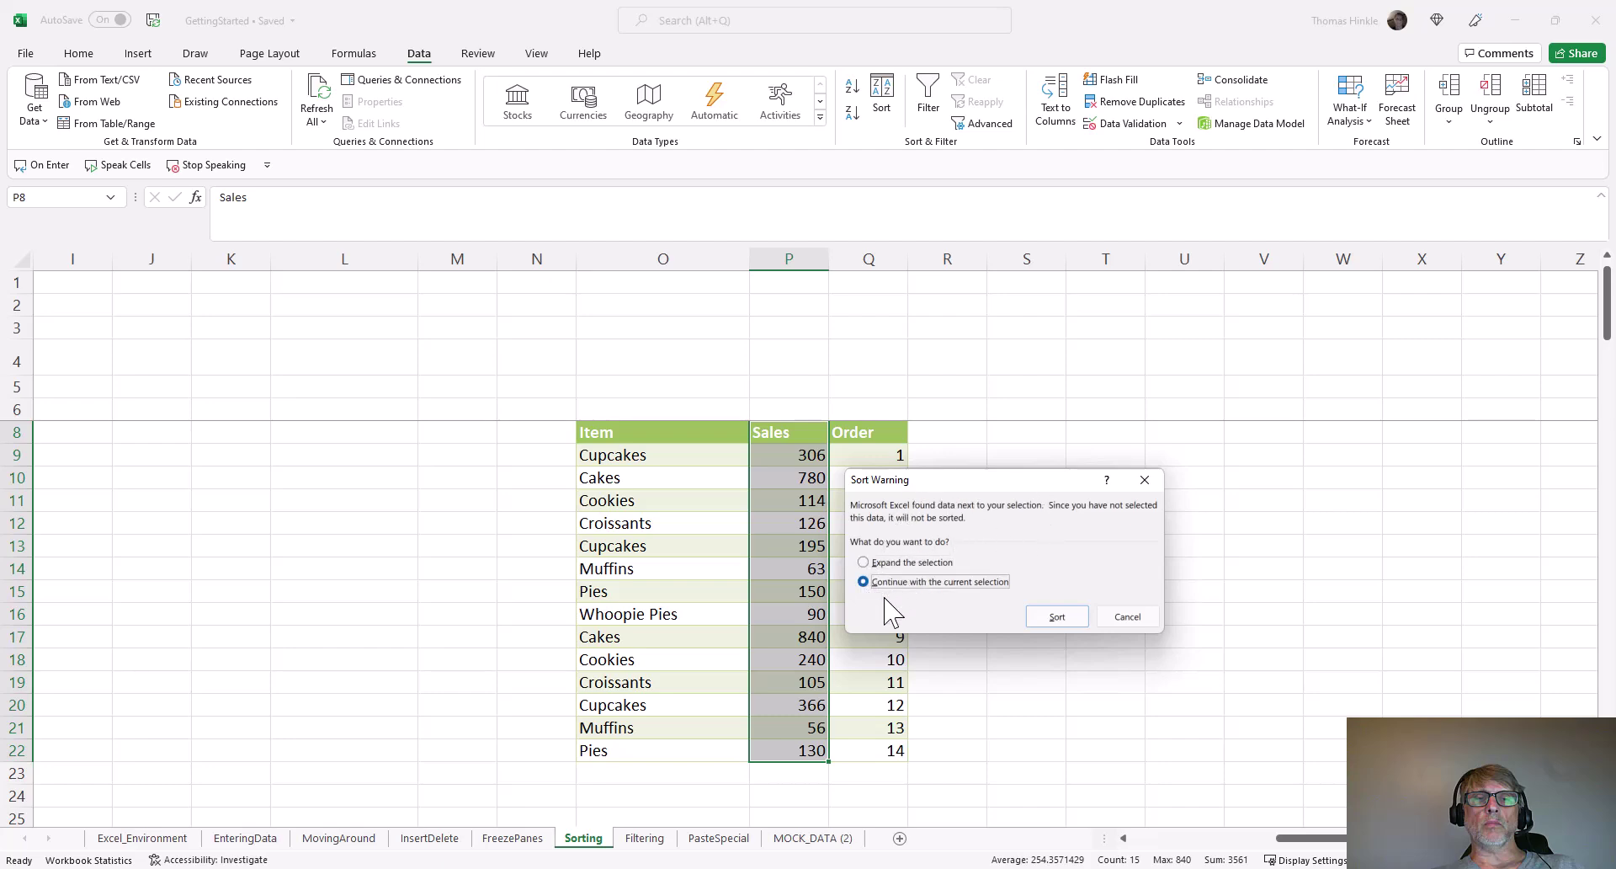
click(1057, 617)
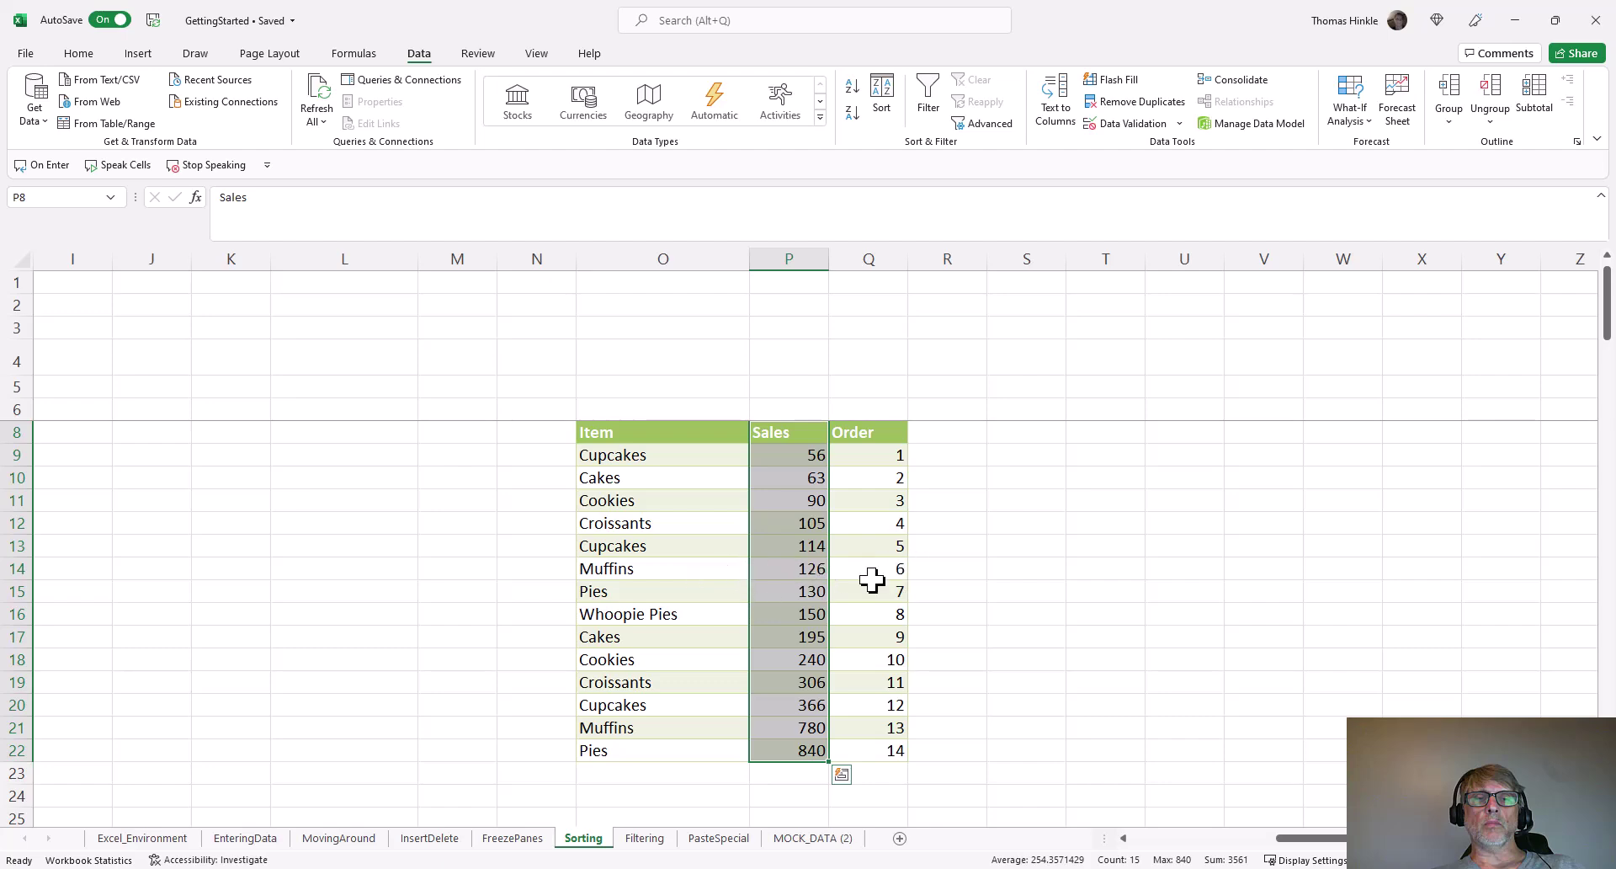
key(ctrl+z)
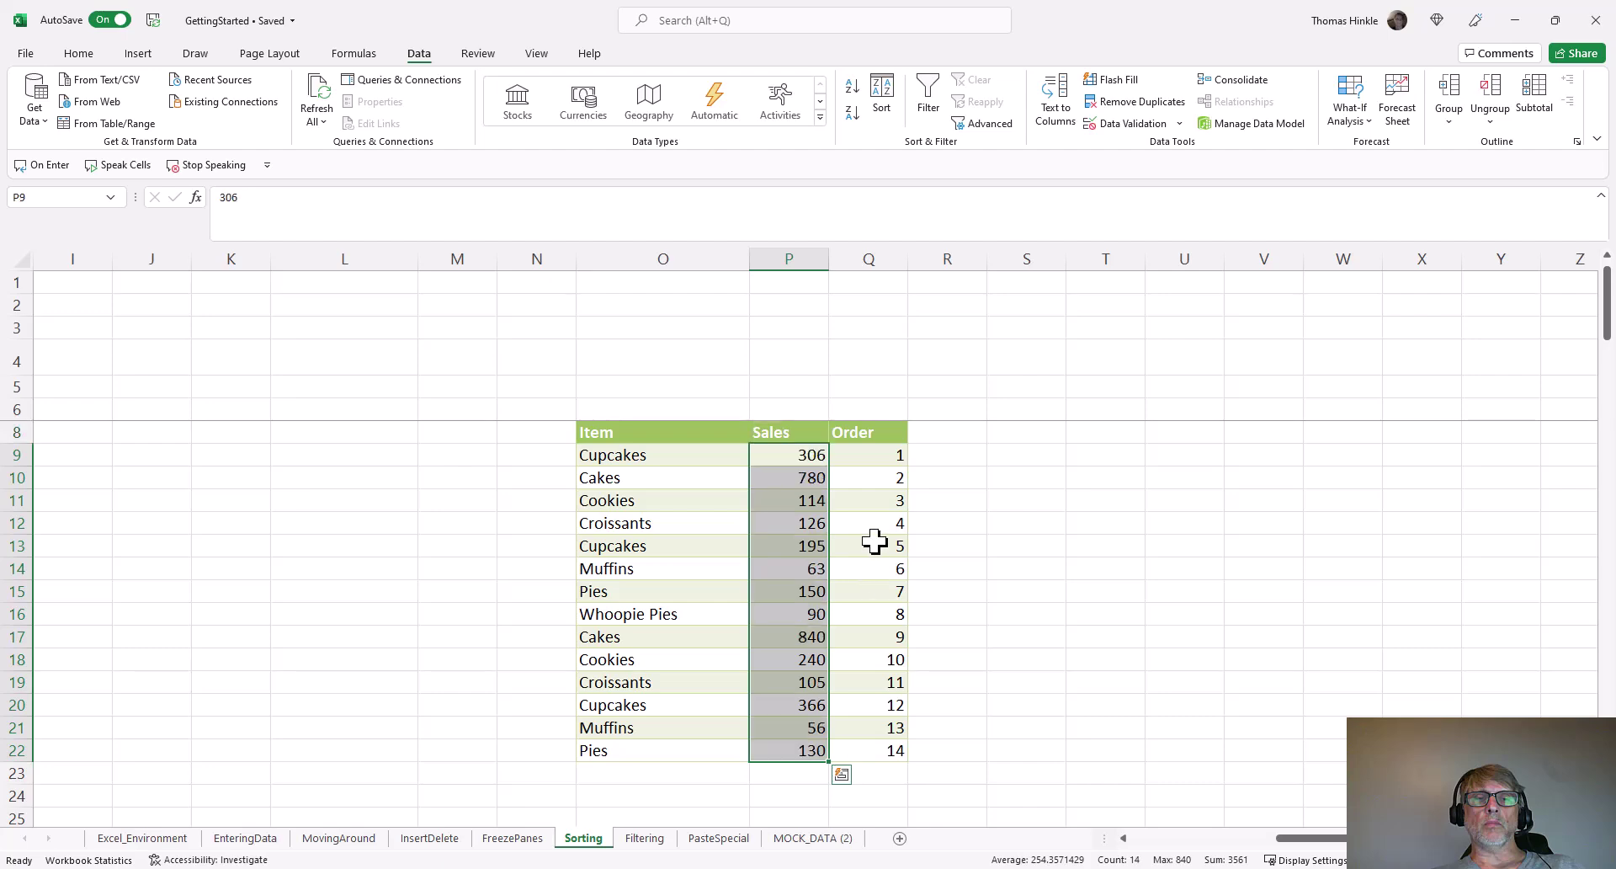
click(874, 509)
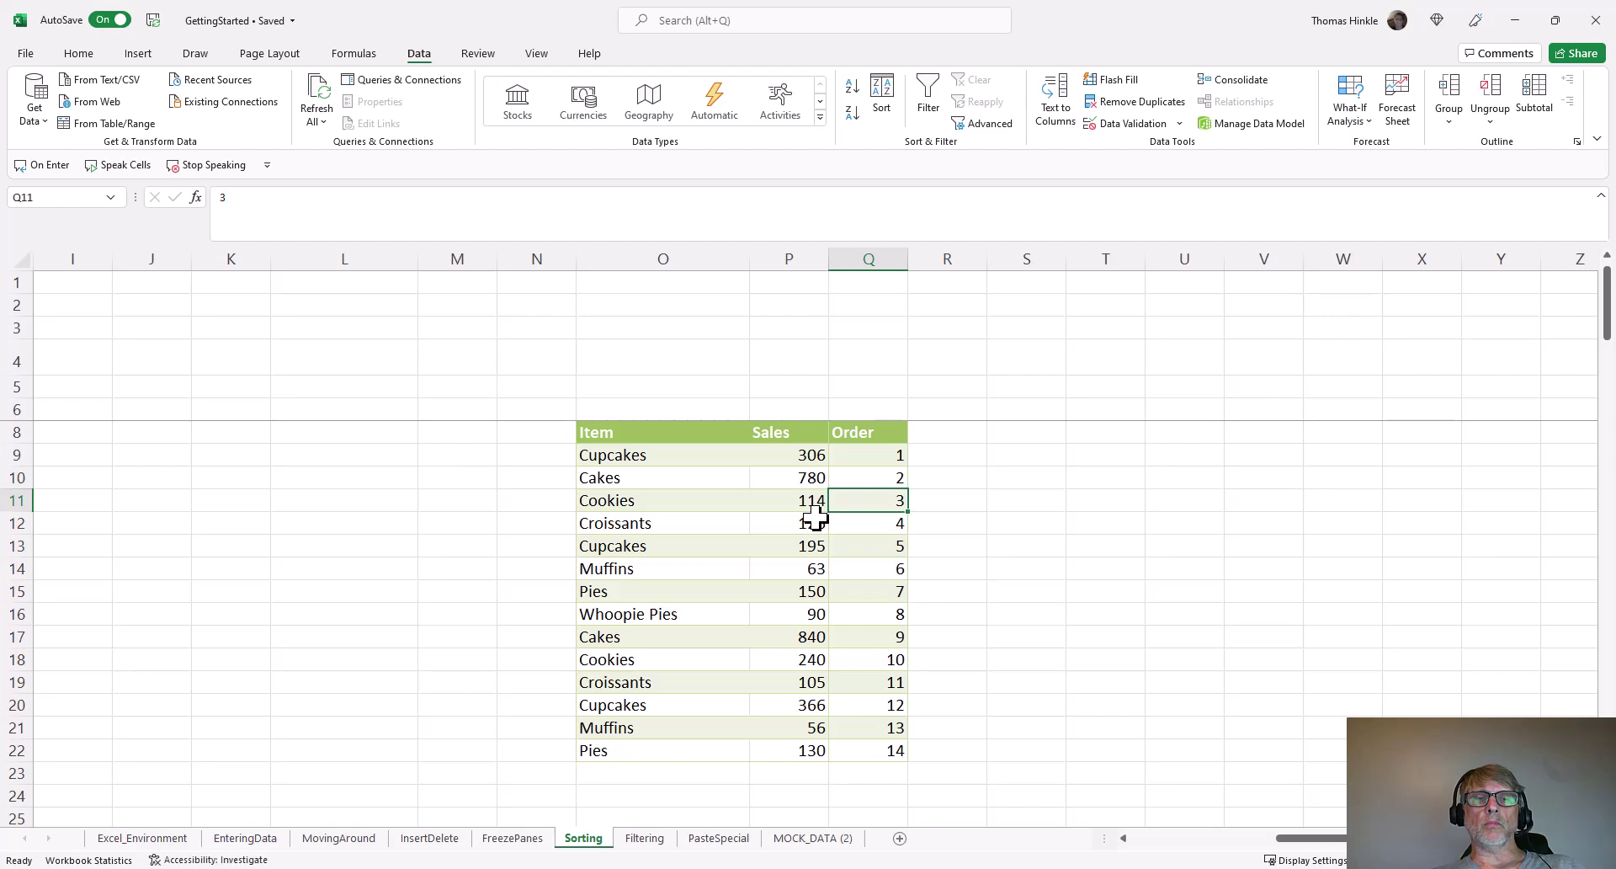
drag(642, 432, 842, 727)
- Sort the New York Bakery Sales table by Item from A to Z and then from Z to A
click(1177, 837)
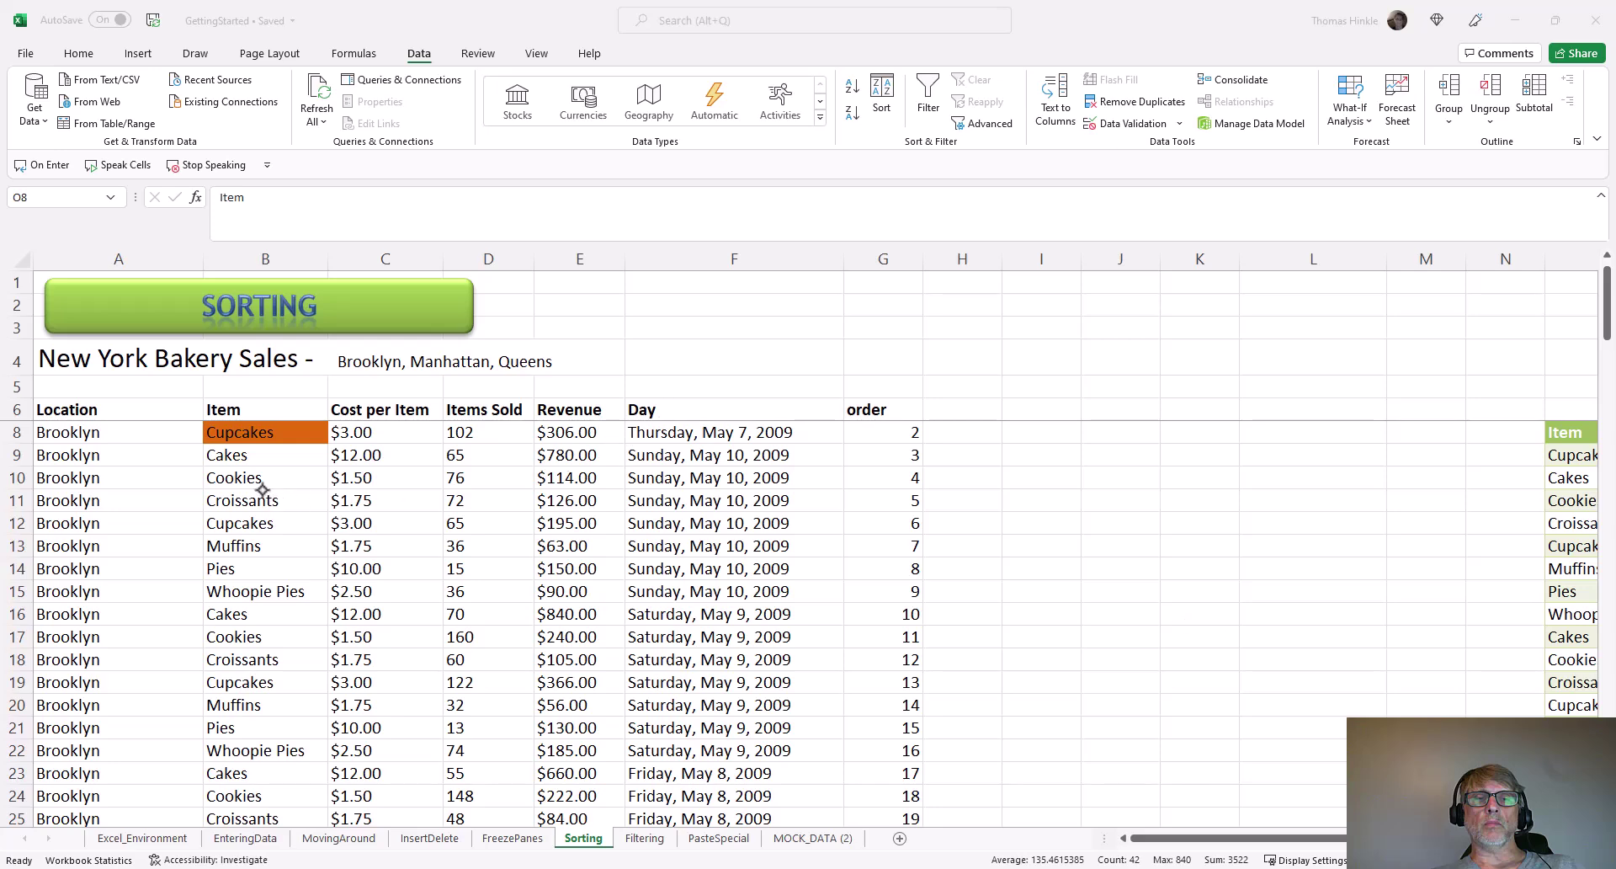
click(260, 434)
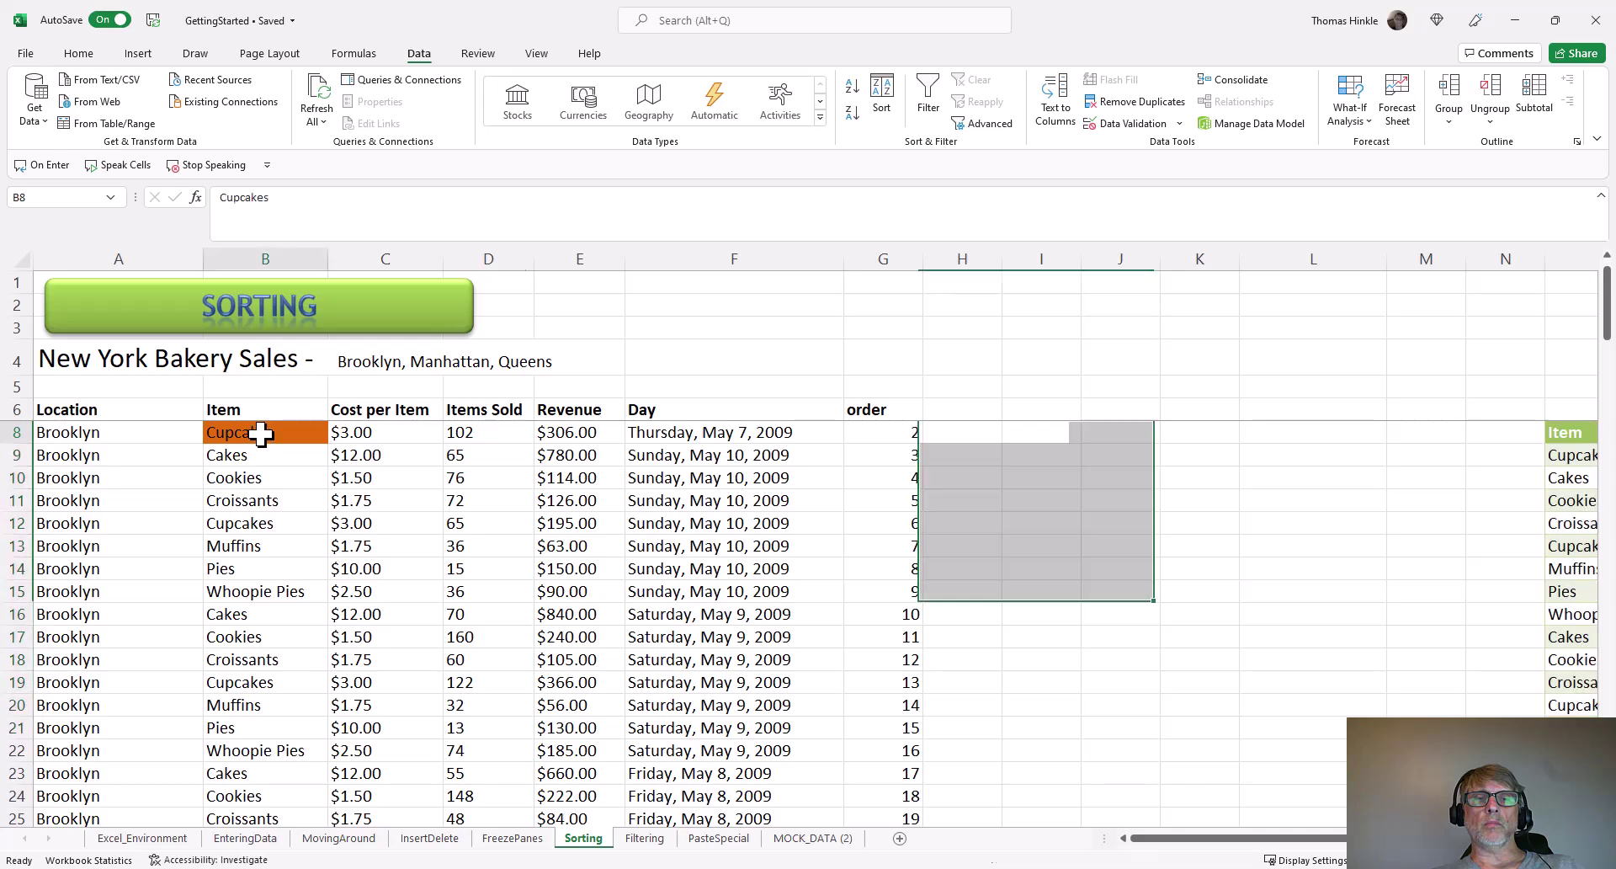
click(249, 569)
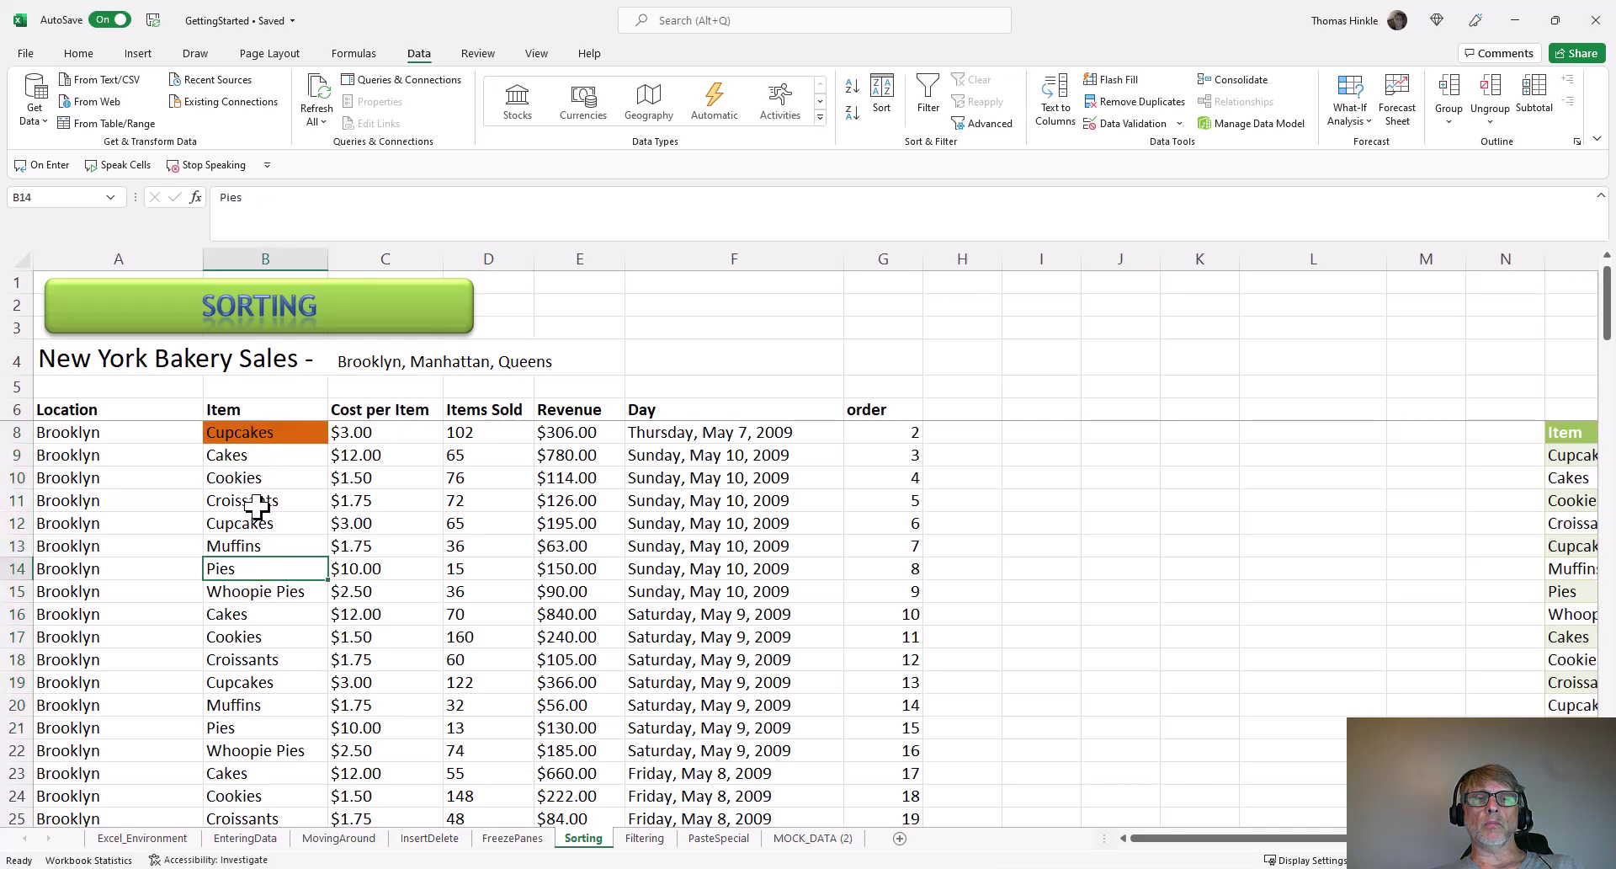
click(848, 91)
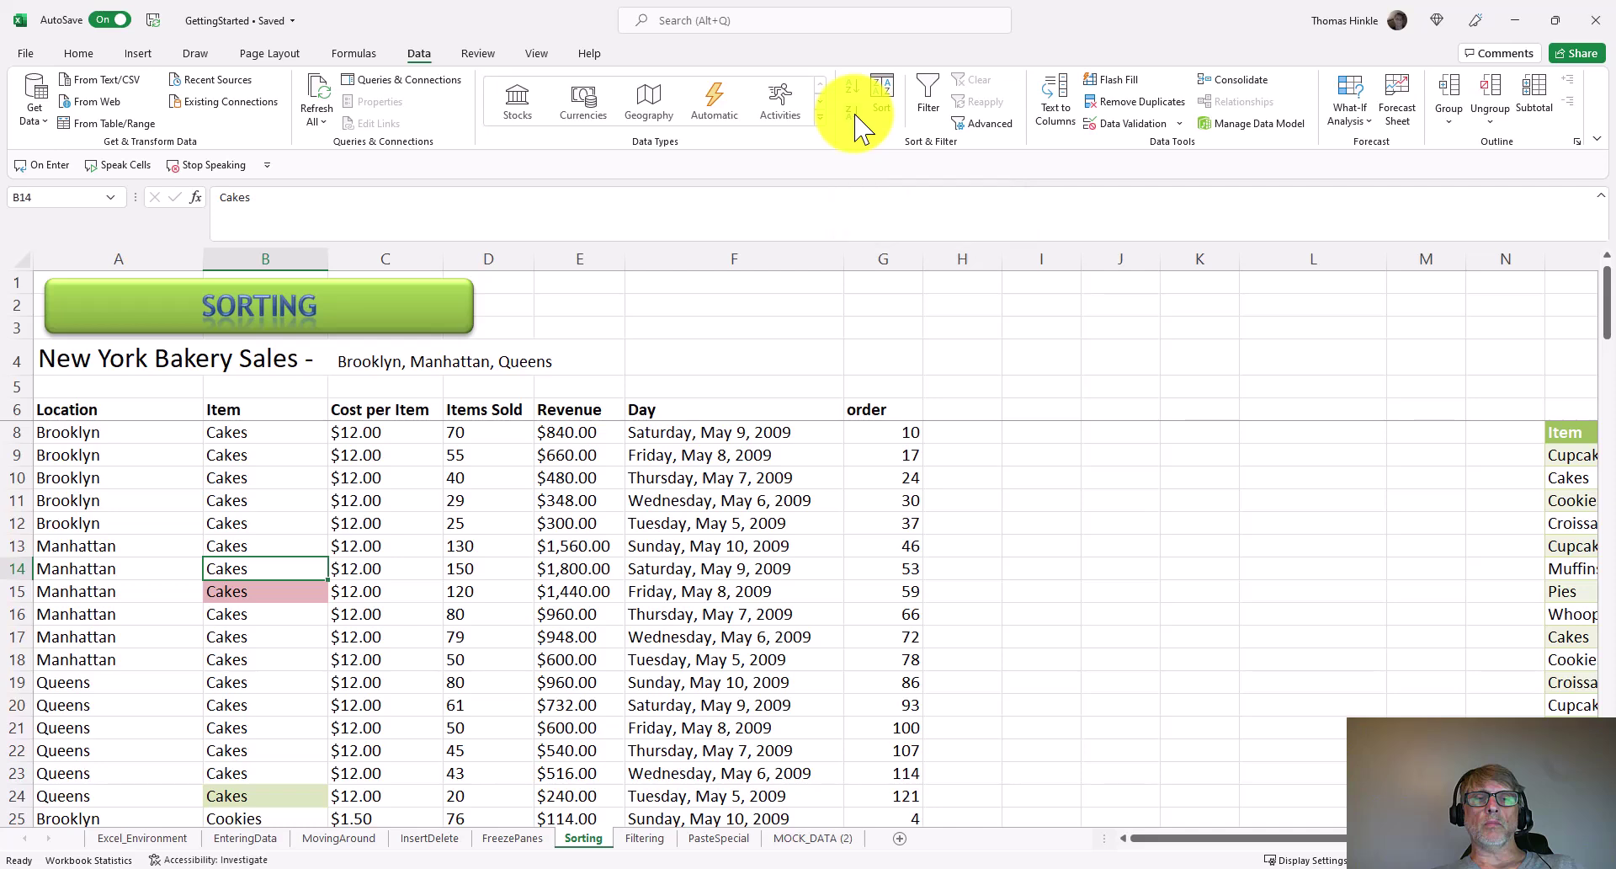
click(851, 112)
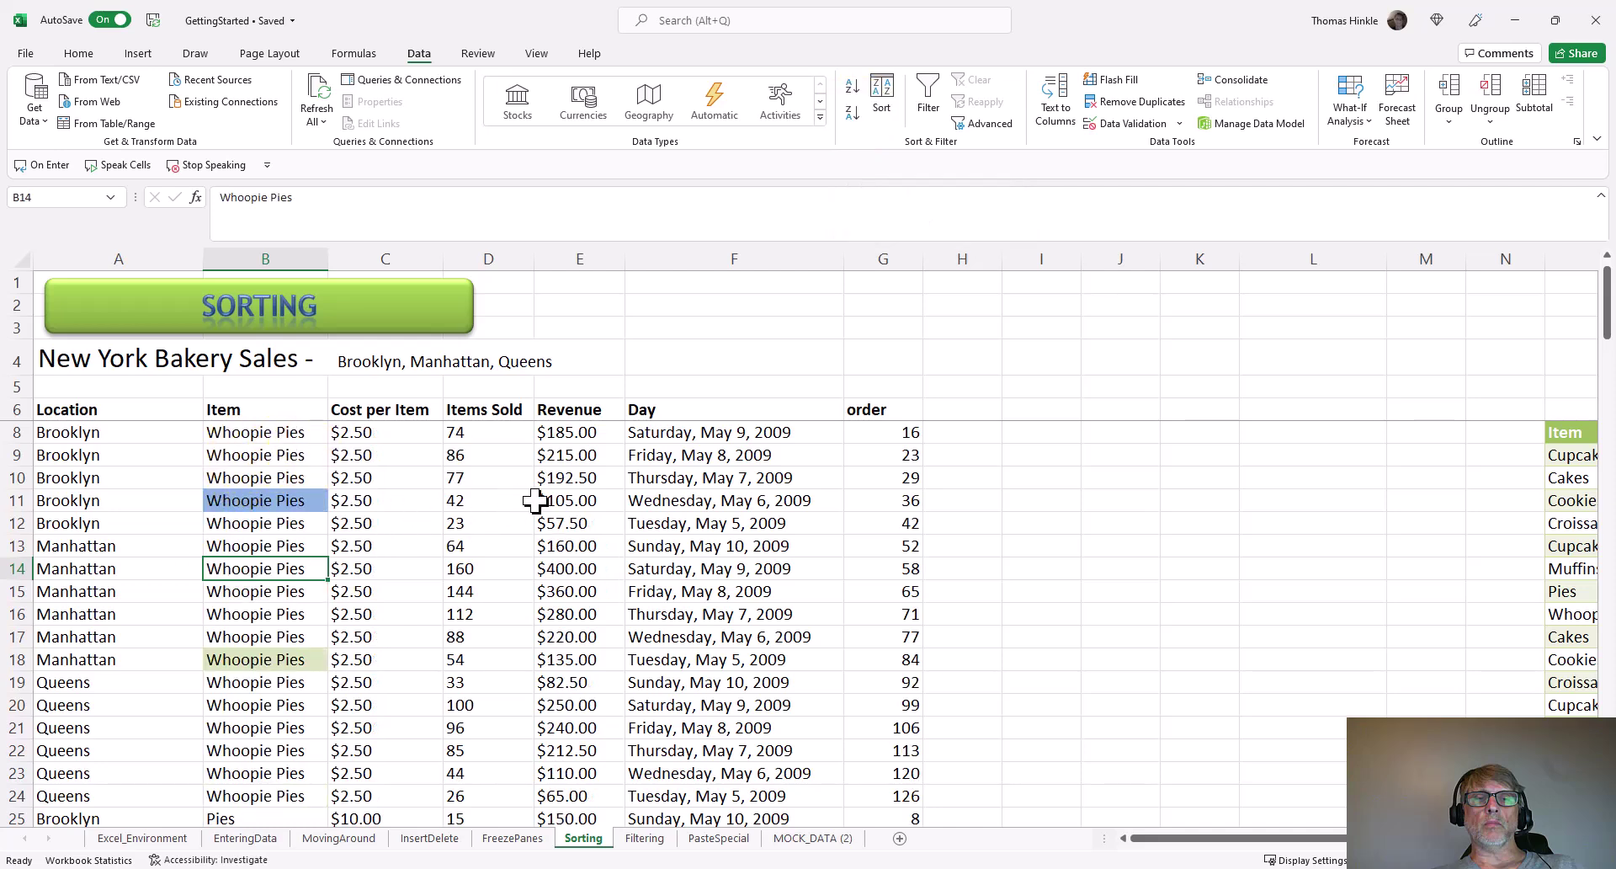
- Sort the New York Bakery Sales table by Revenue in ascending order and then from largest to smallest
click(573, 454)
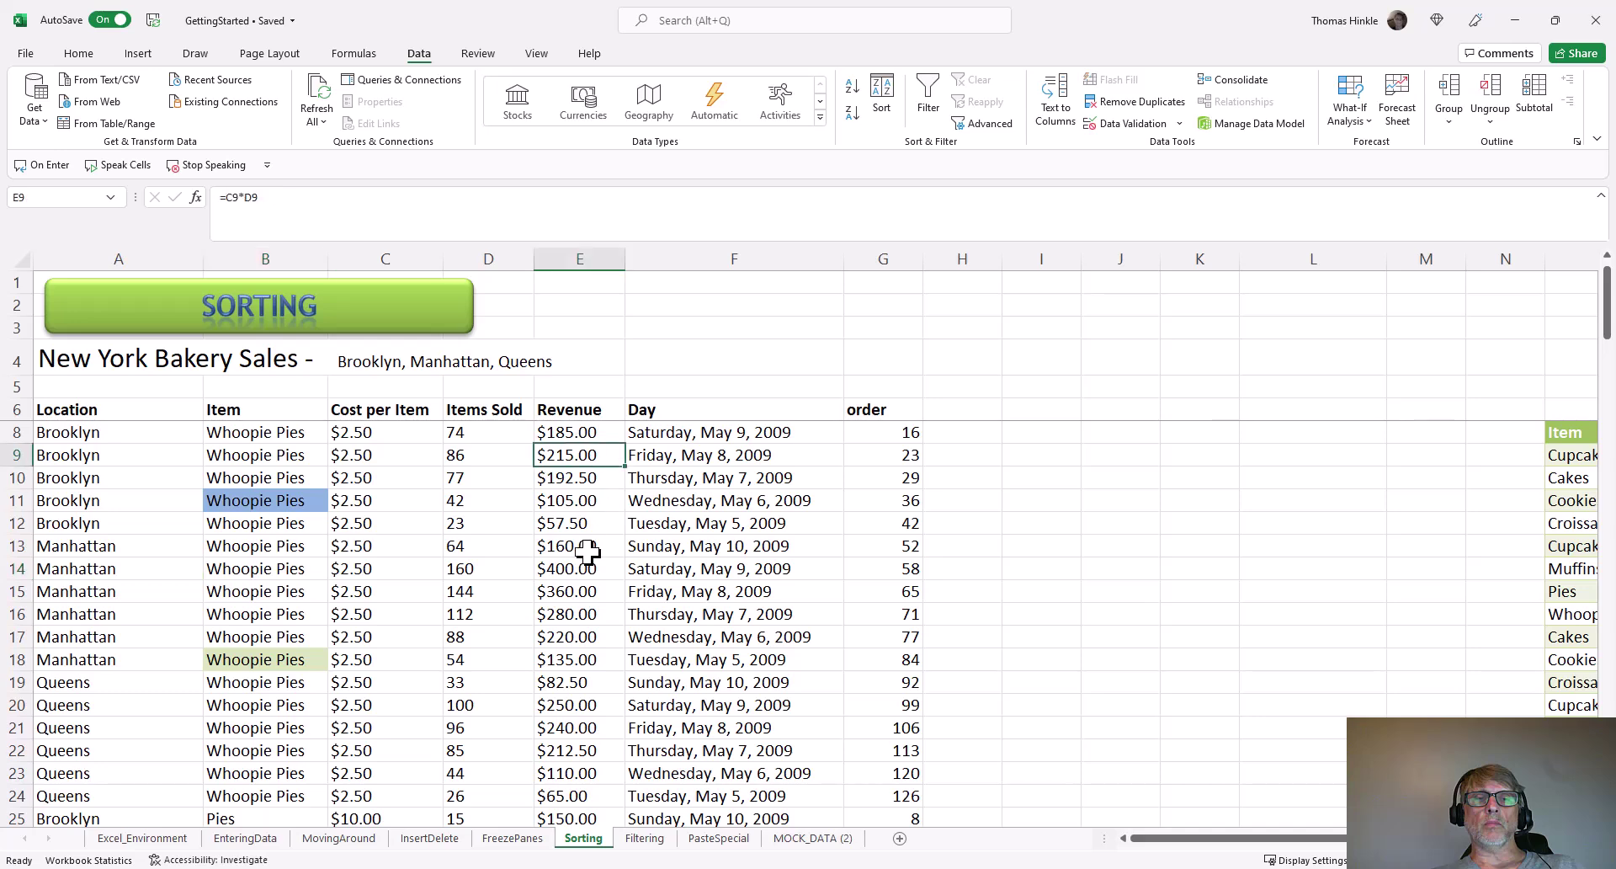
click(853, 99)
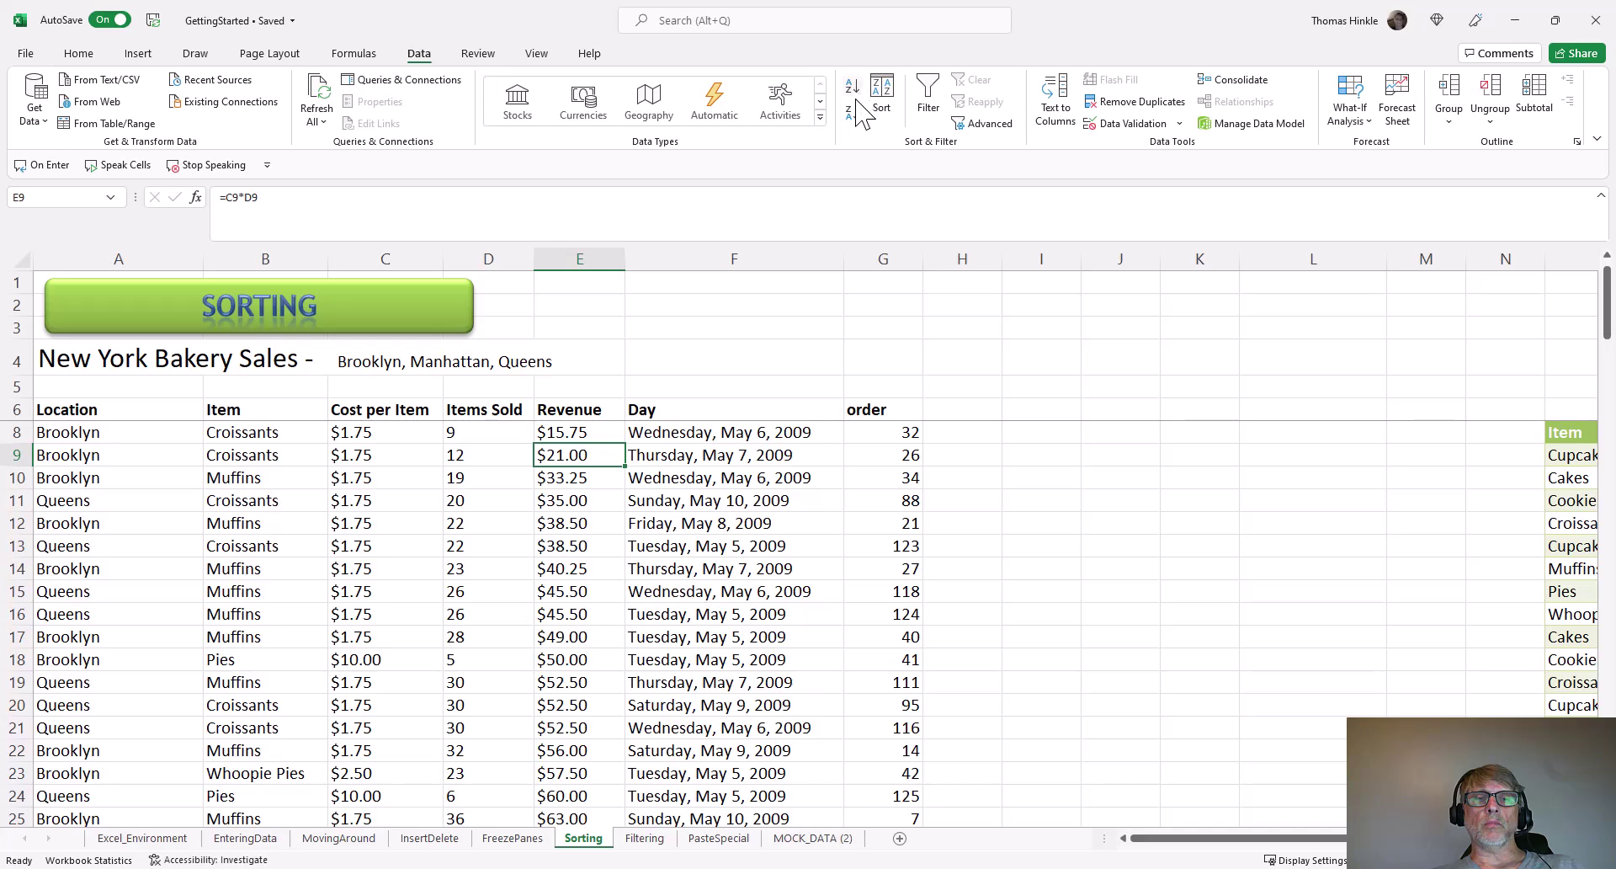
click(853, 112)
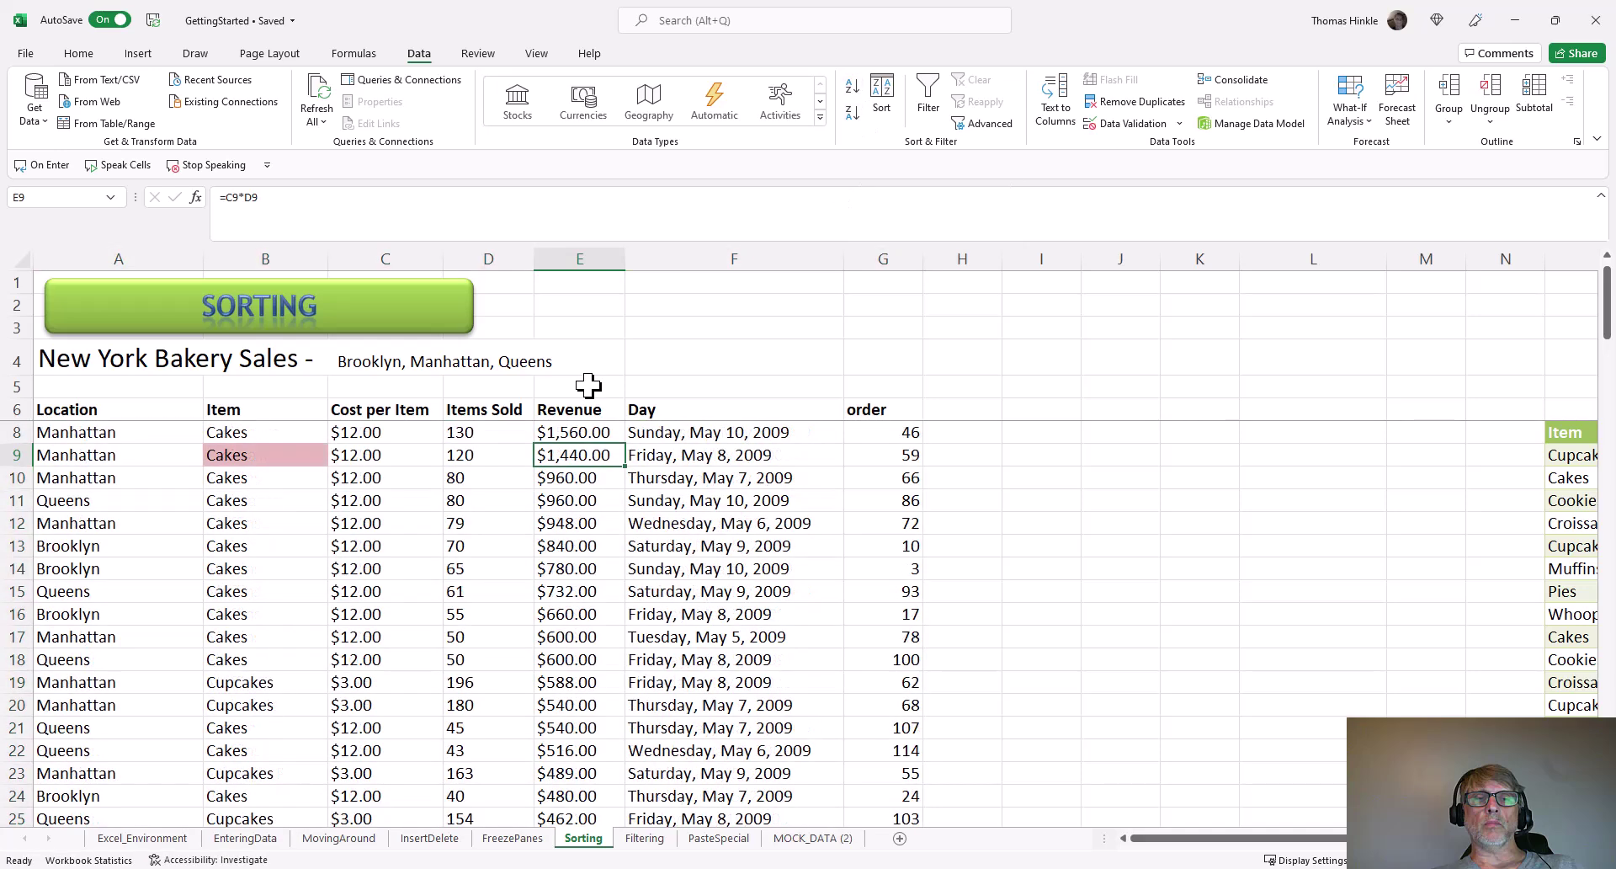
- Open a custom sort for the New York Bakery Sales table, switching header recognition off and back on
click(565, 435)
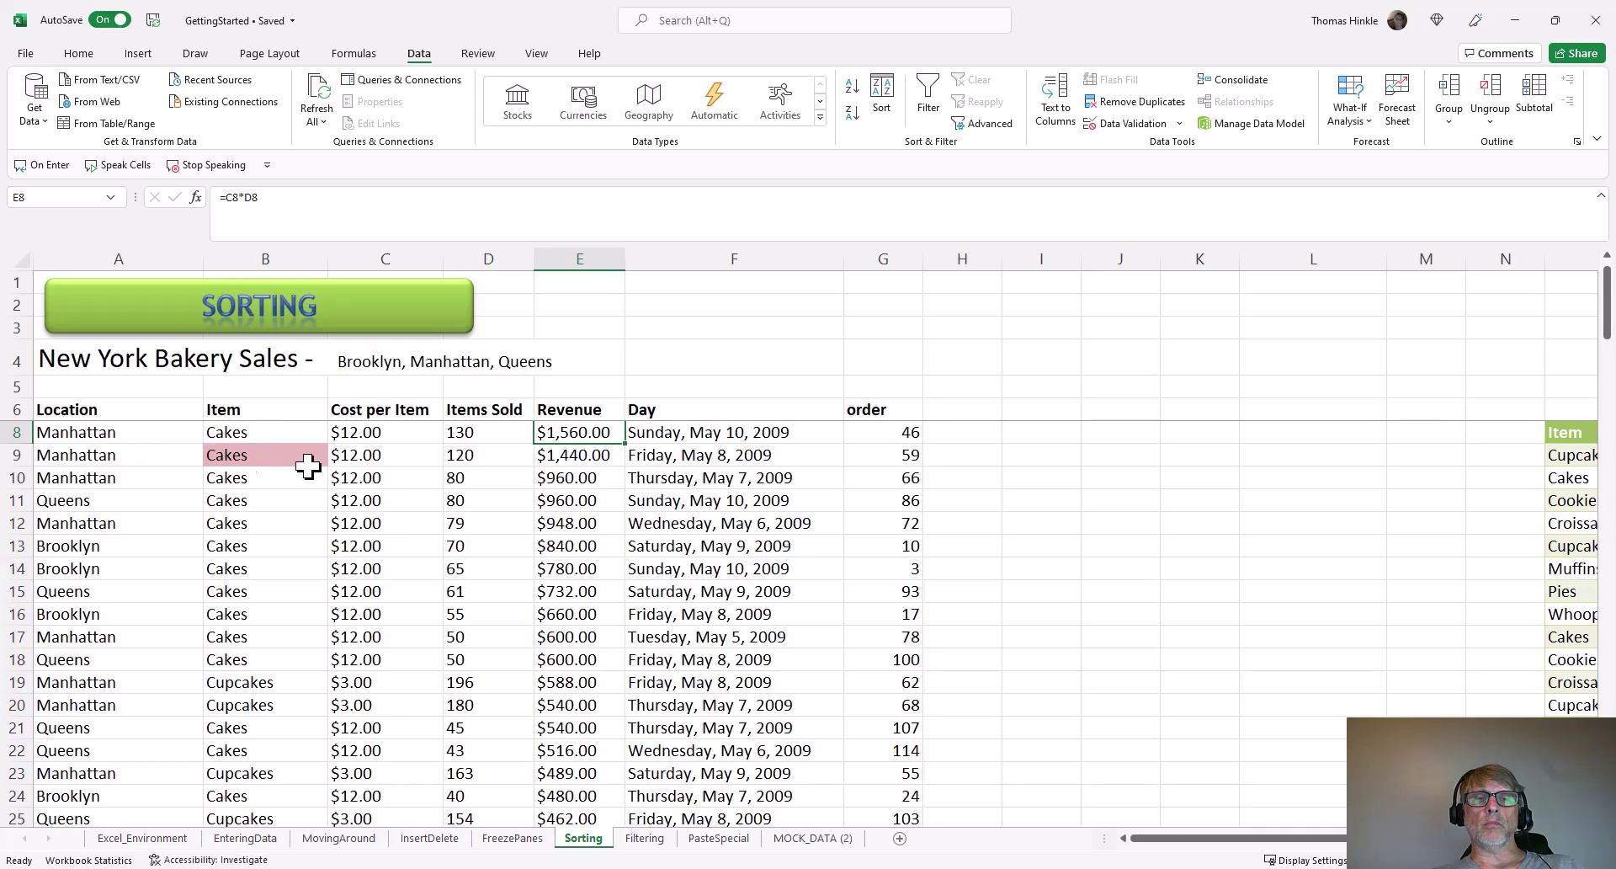
click(692, 432)
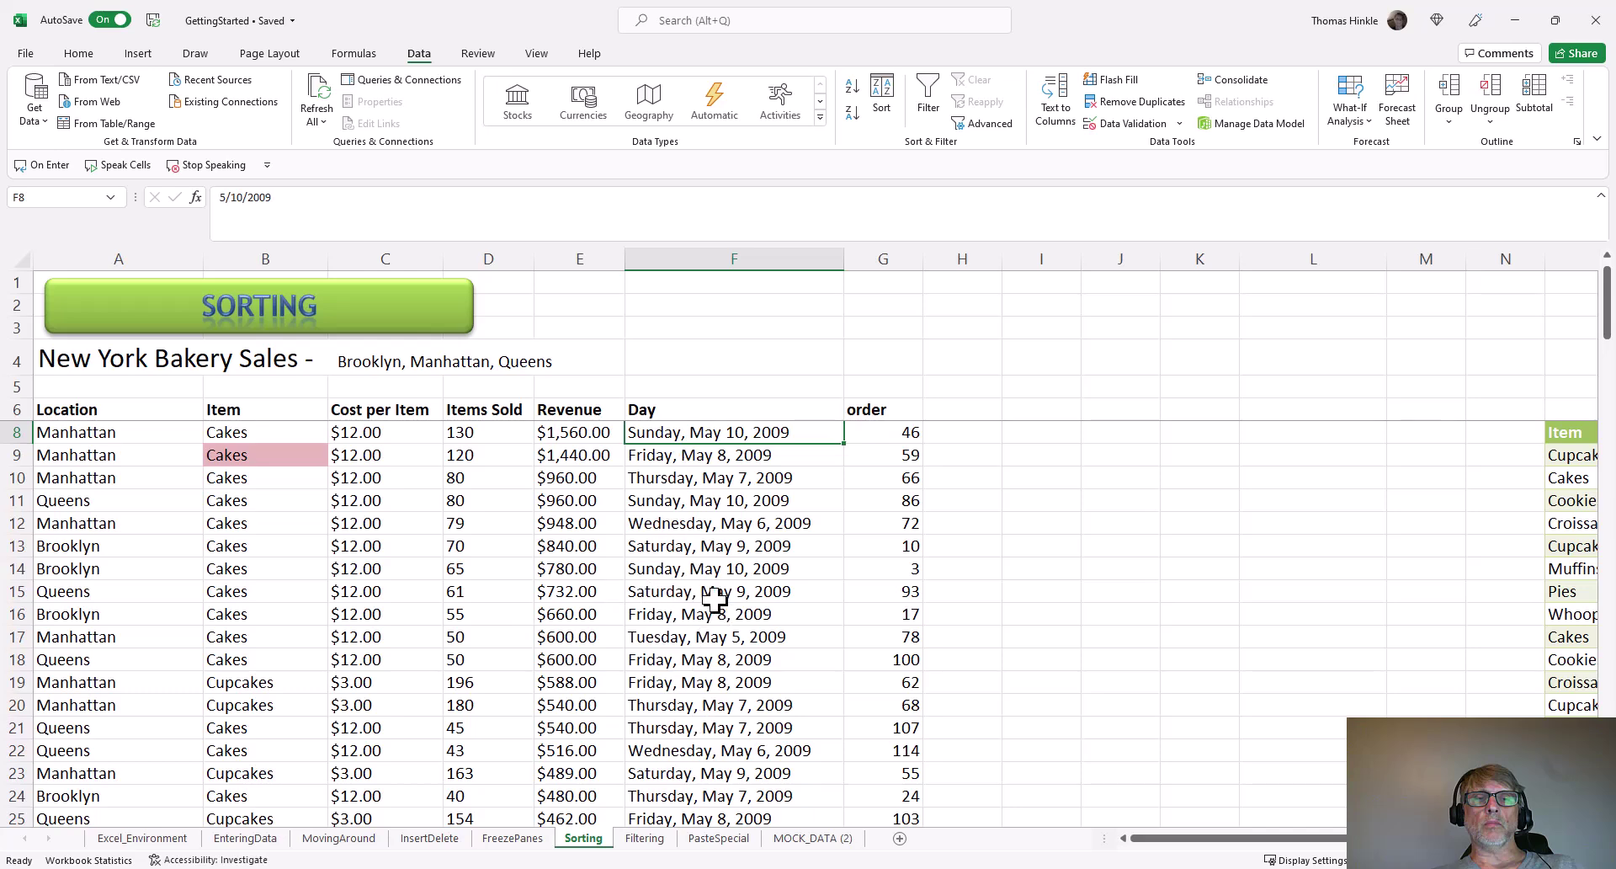
click(717, 478)
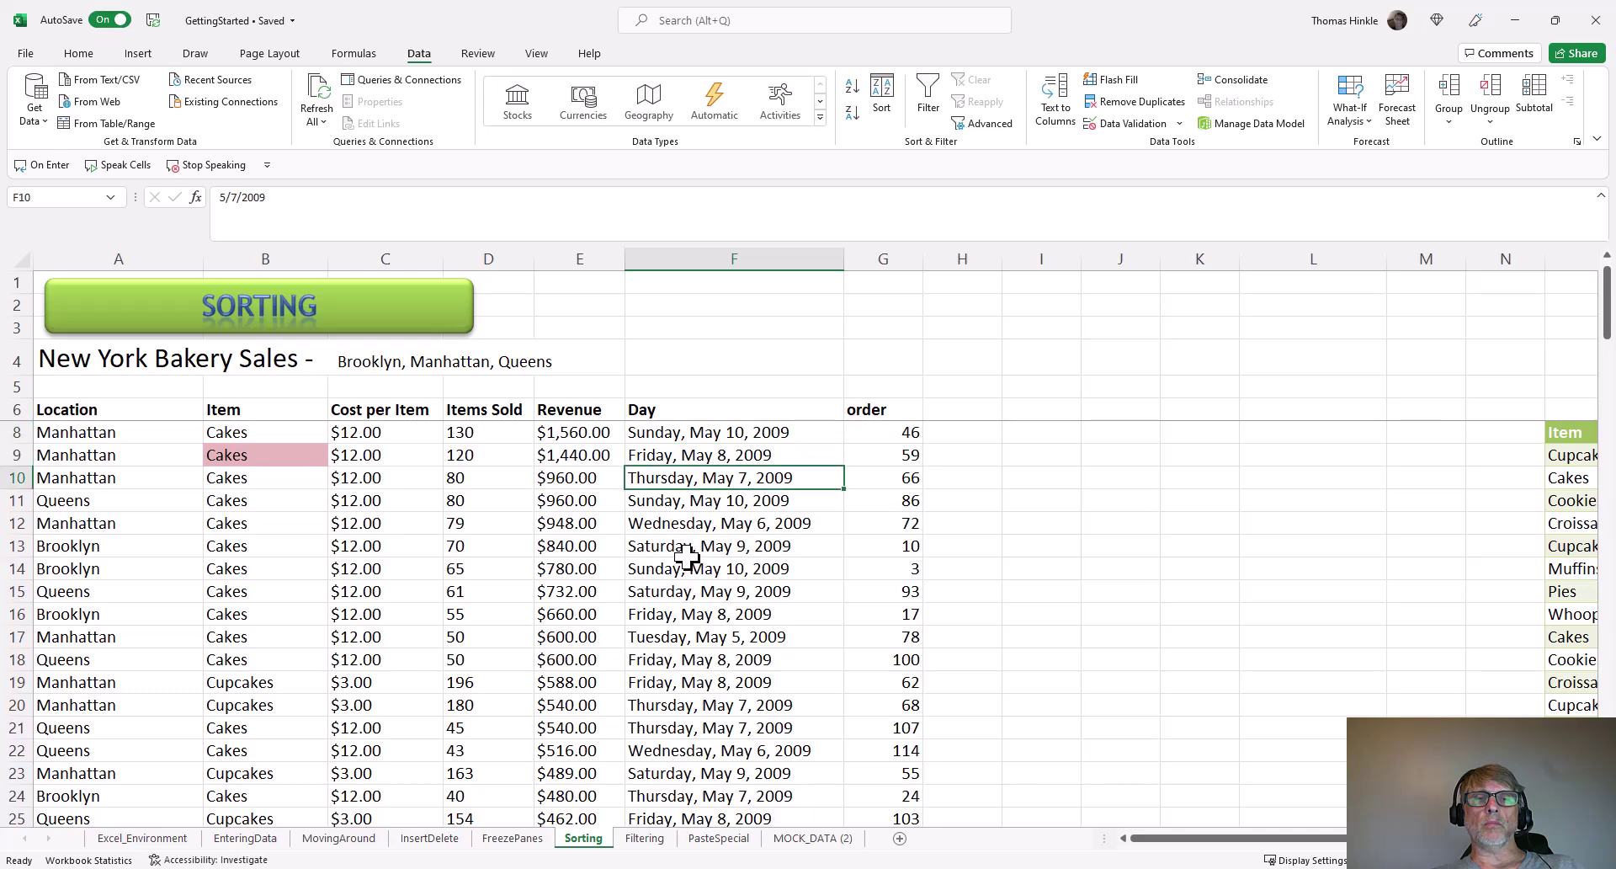
click(882, 105)
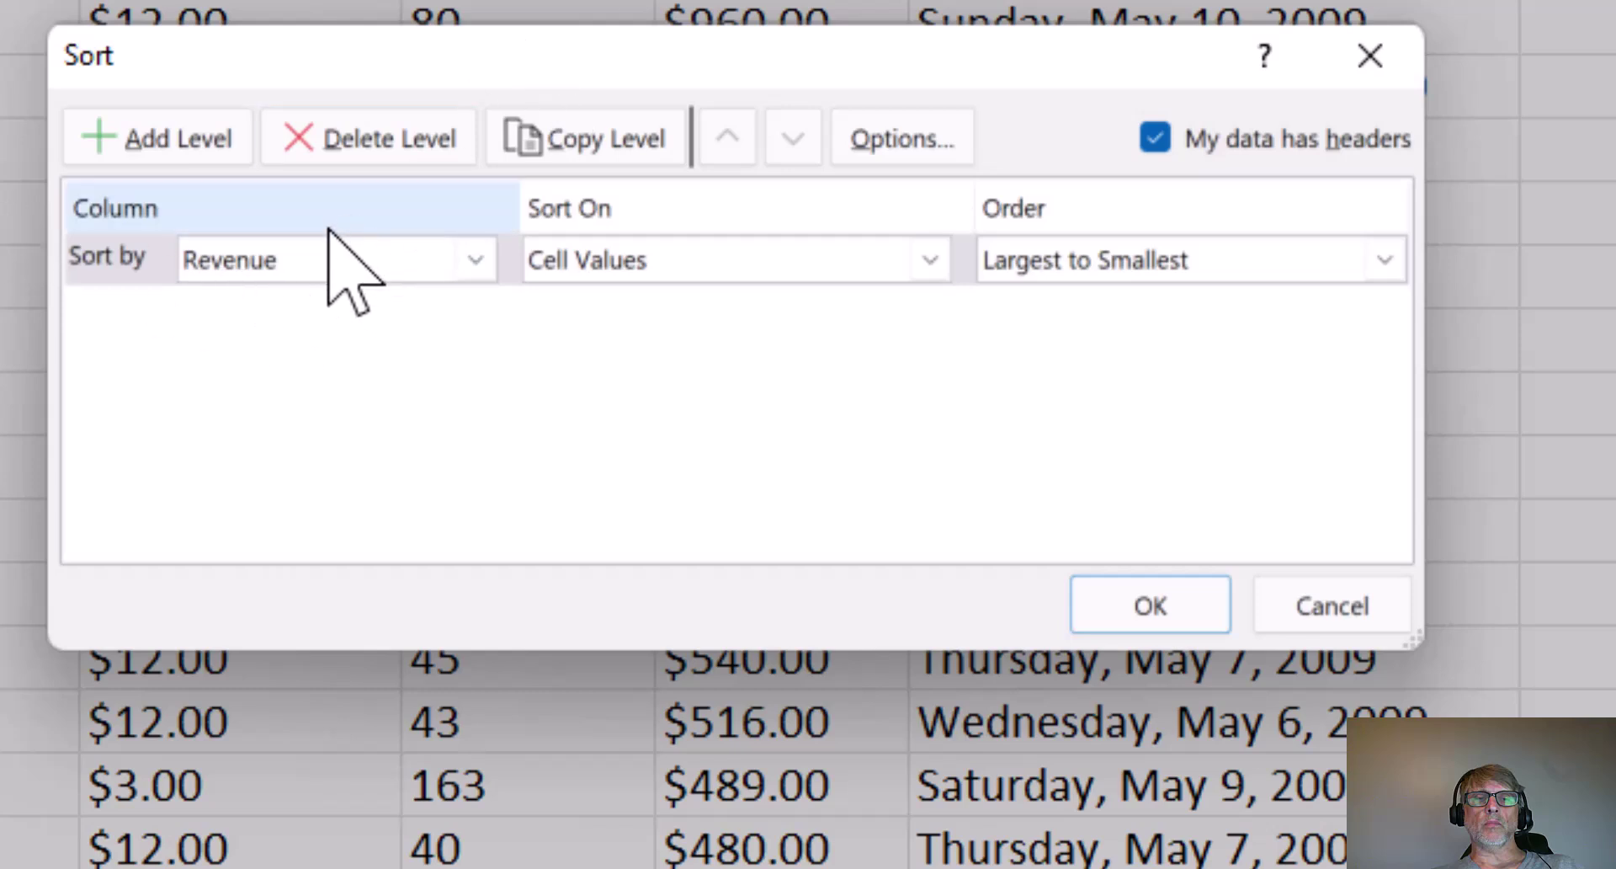
click(1155, 139)
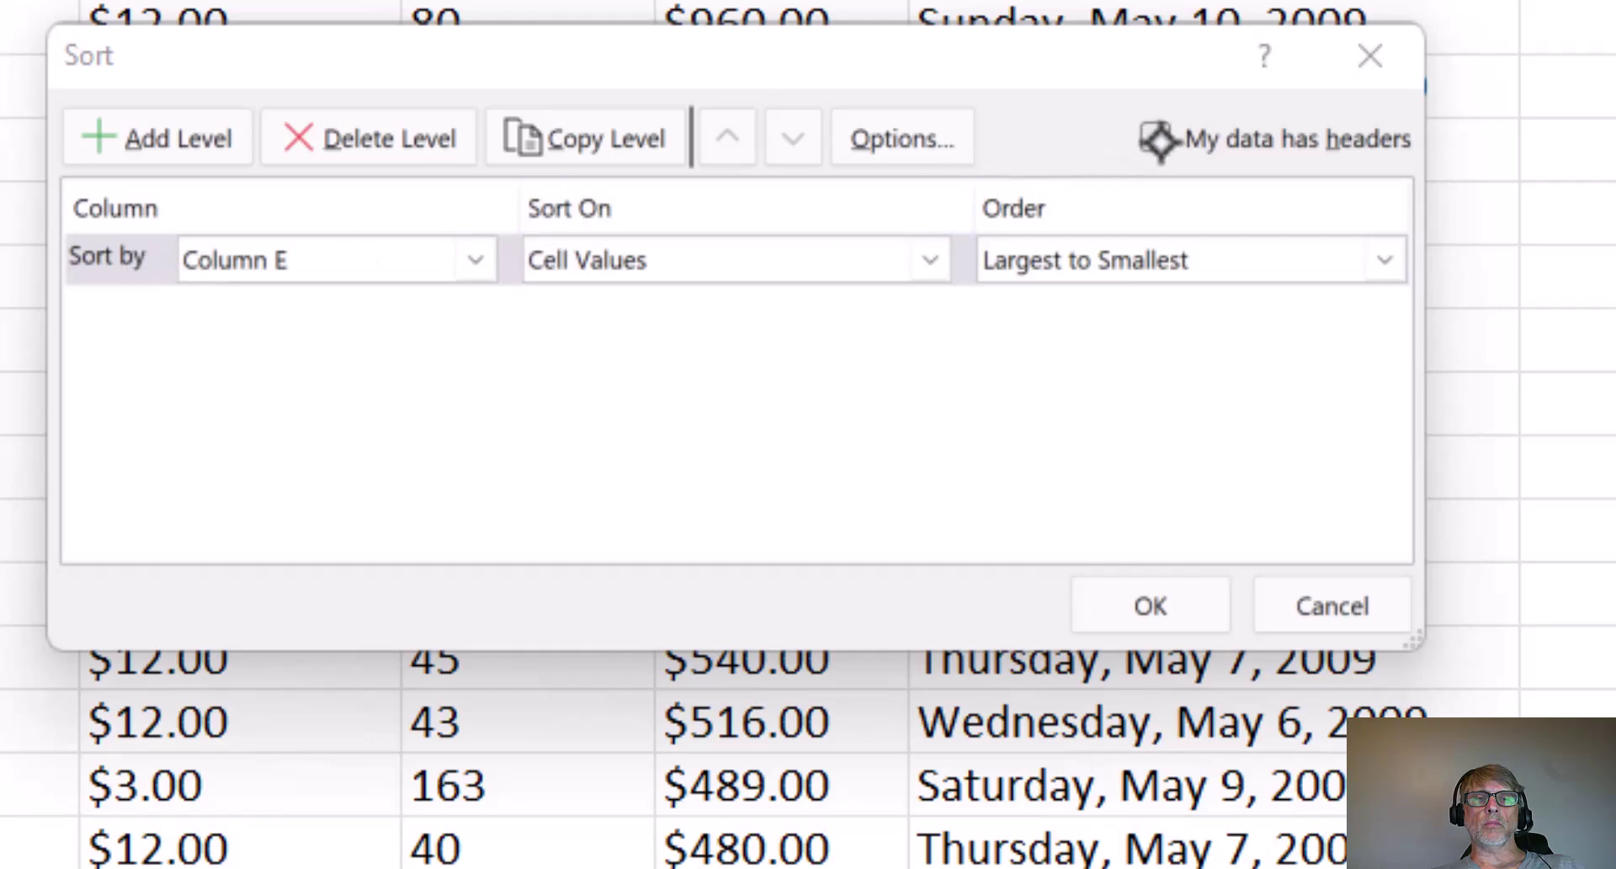
click(1154, 140)
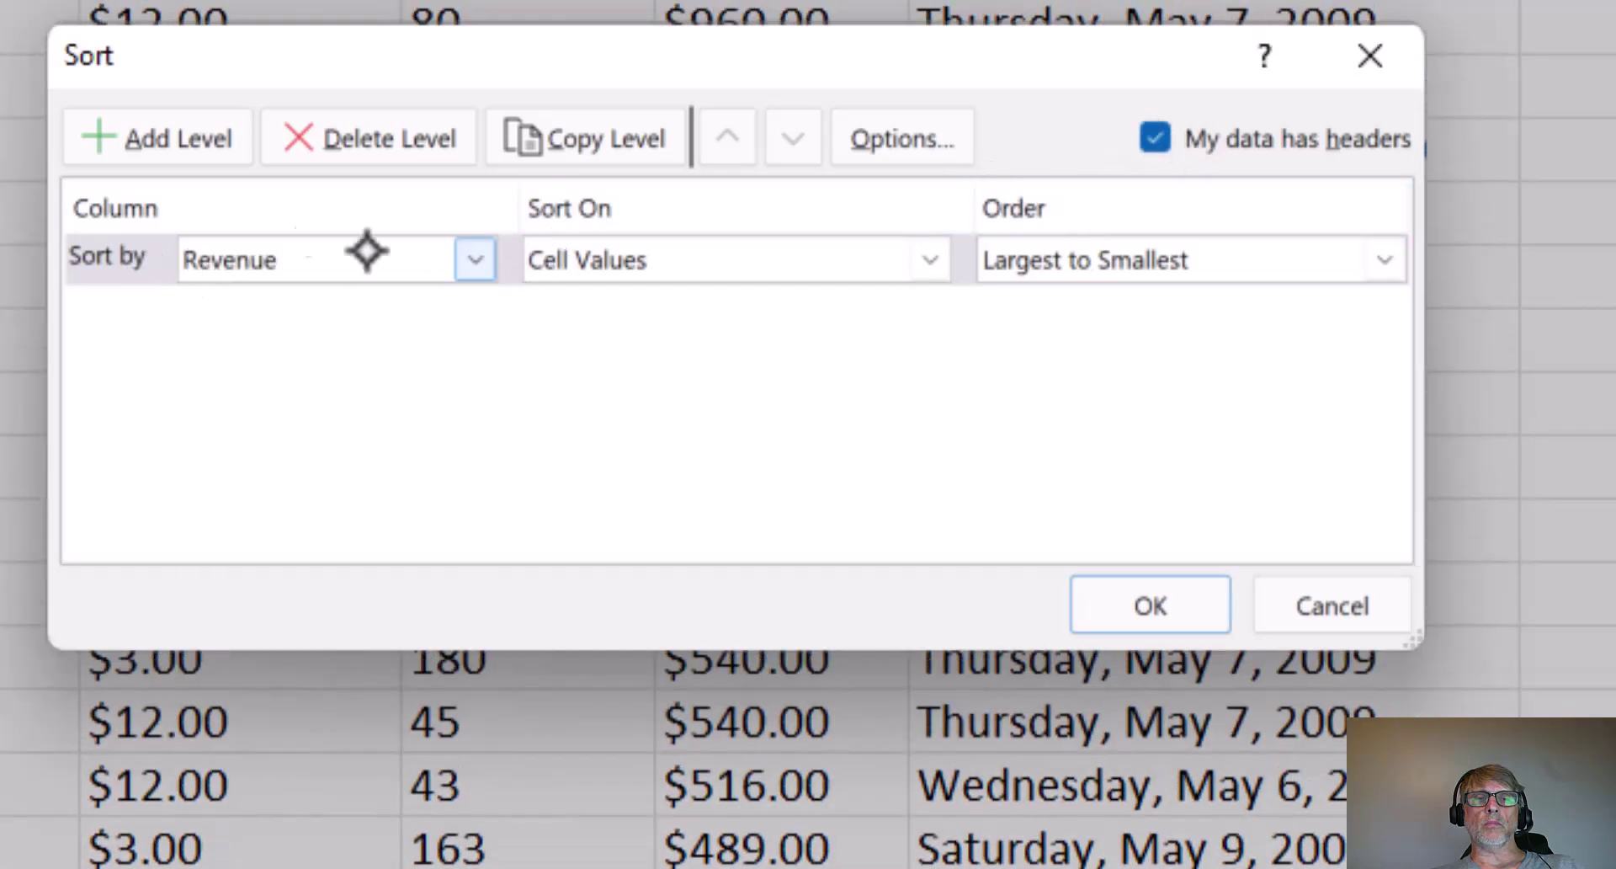
- Set the first sort level to Location, sorted on Cell Values, after viewing the other sort criteria
drag(407, 58, 515, 235)
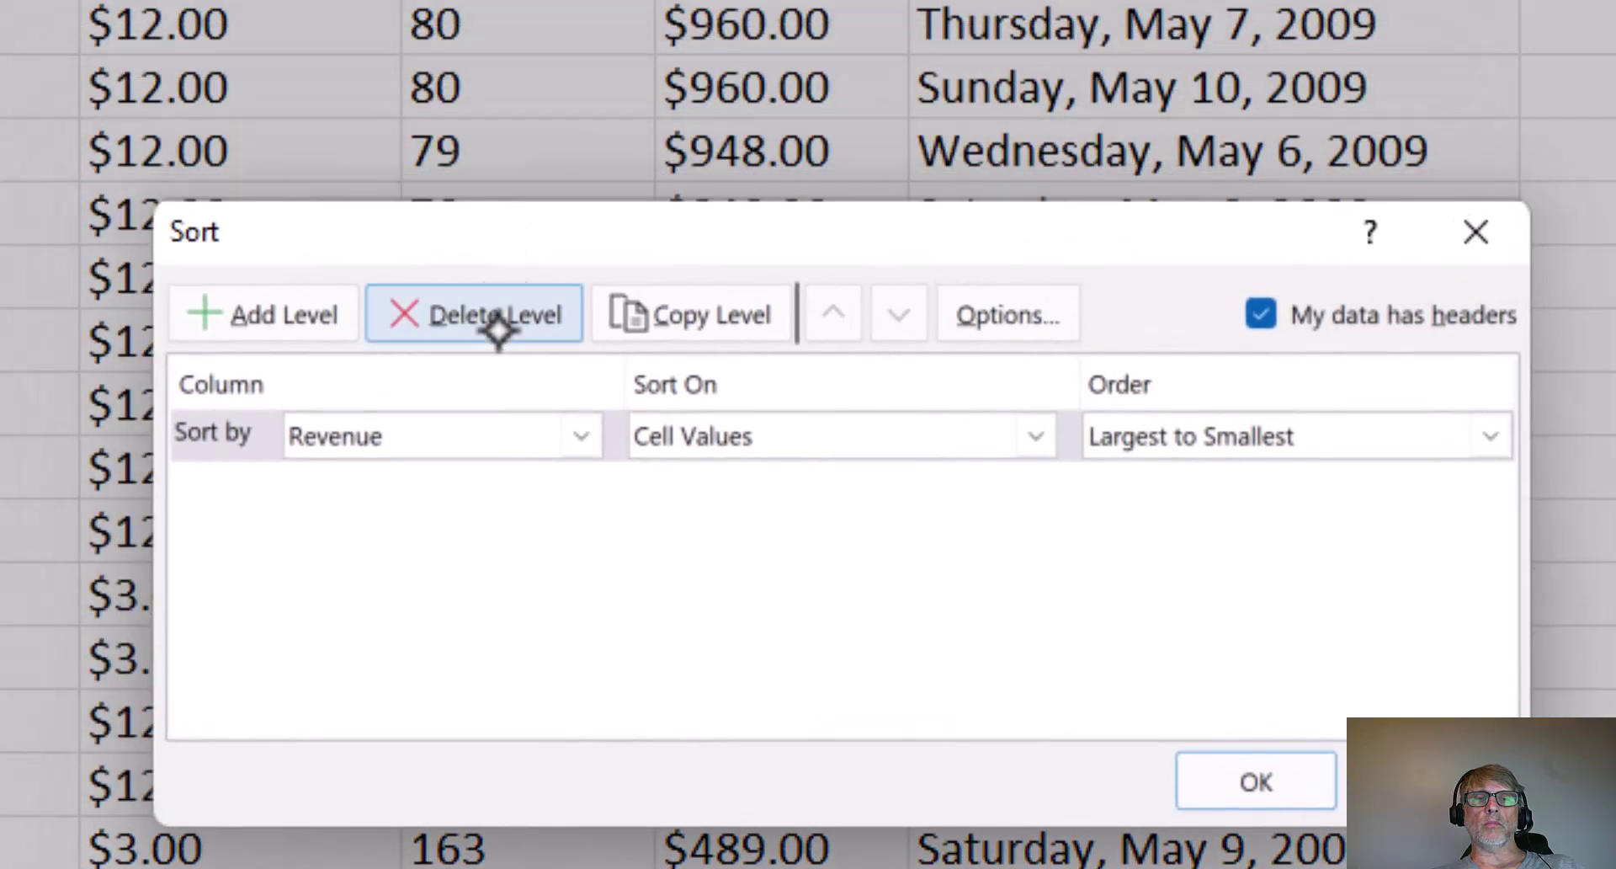
click(580, 436)
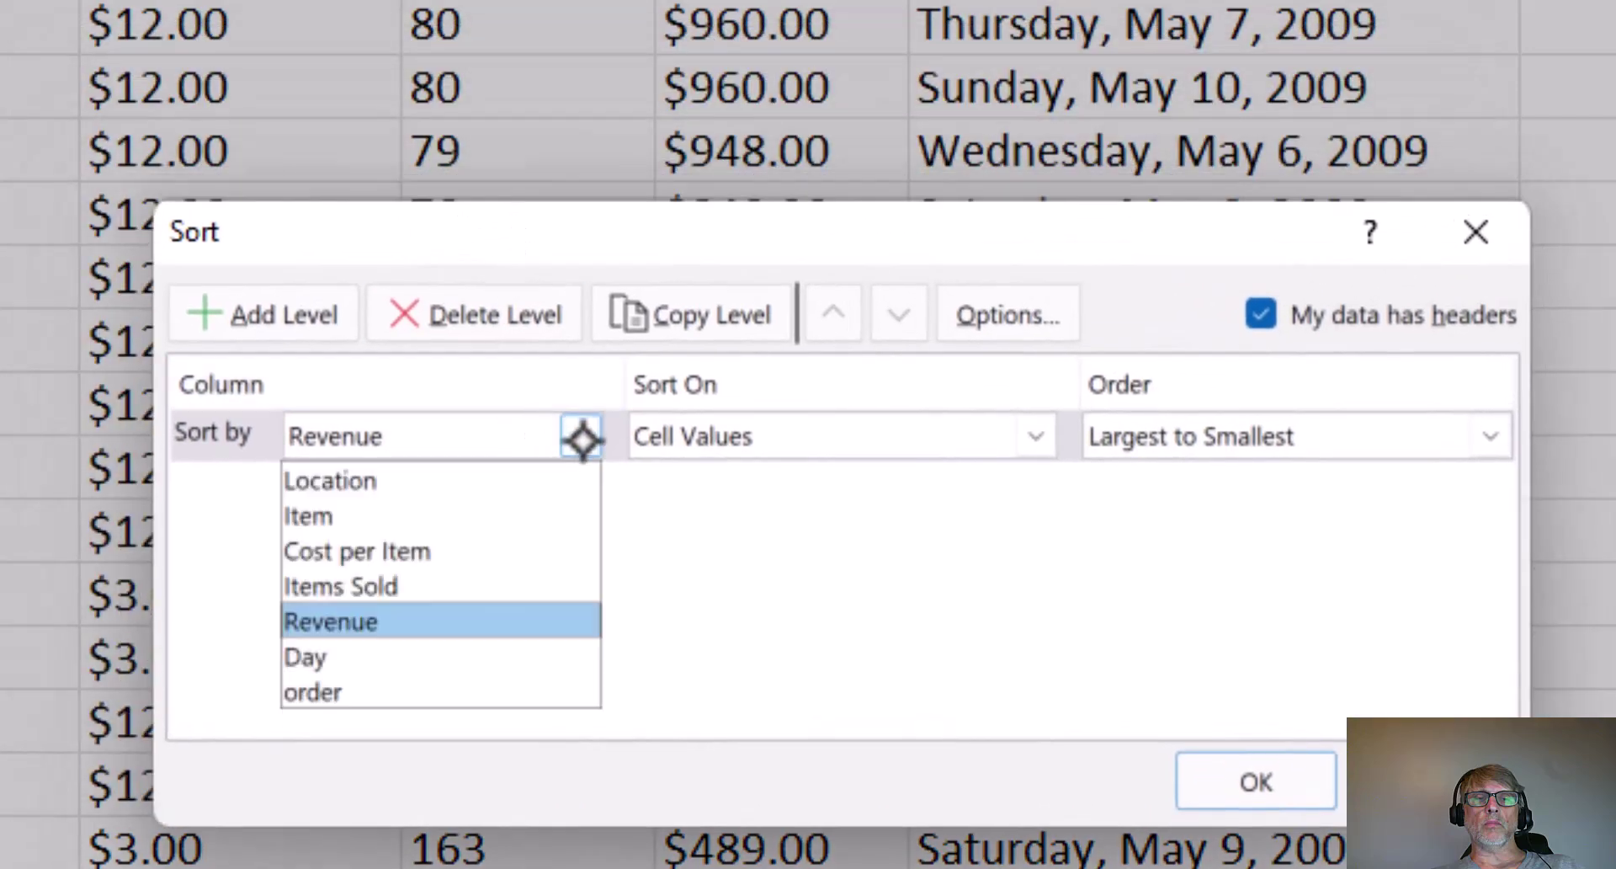
click(518, 481)
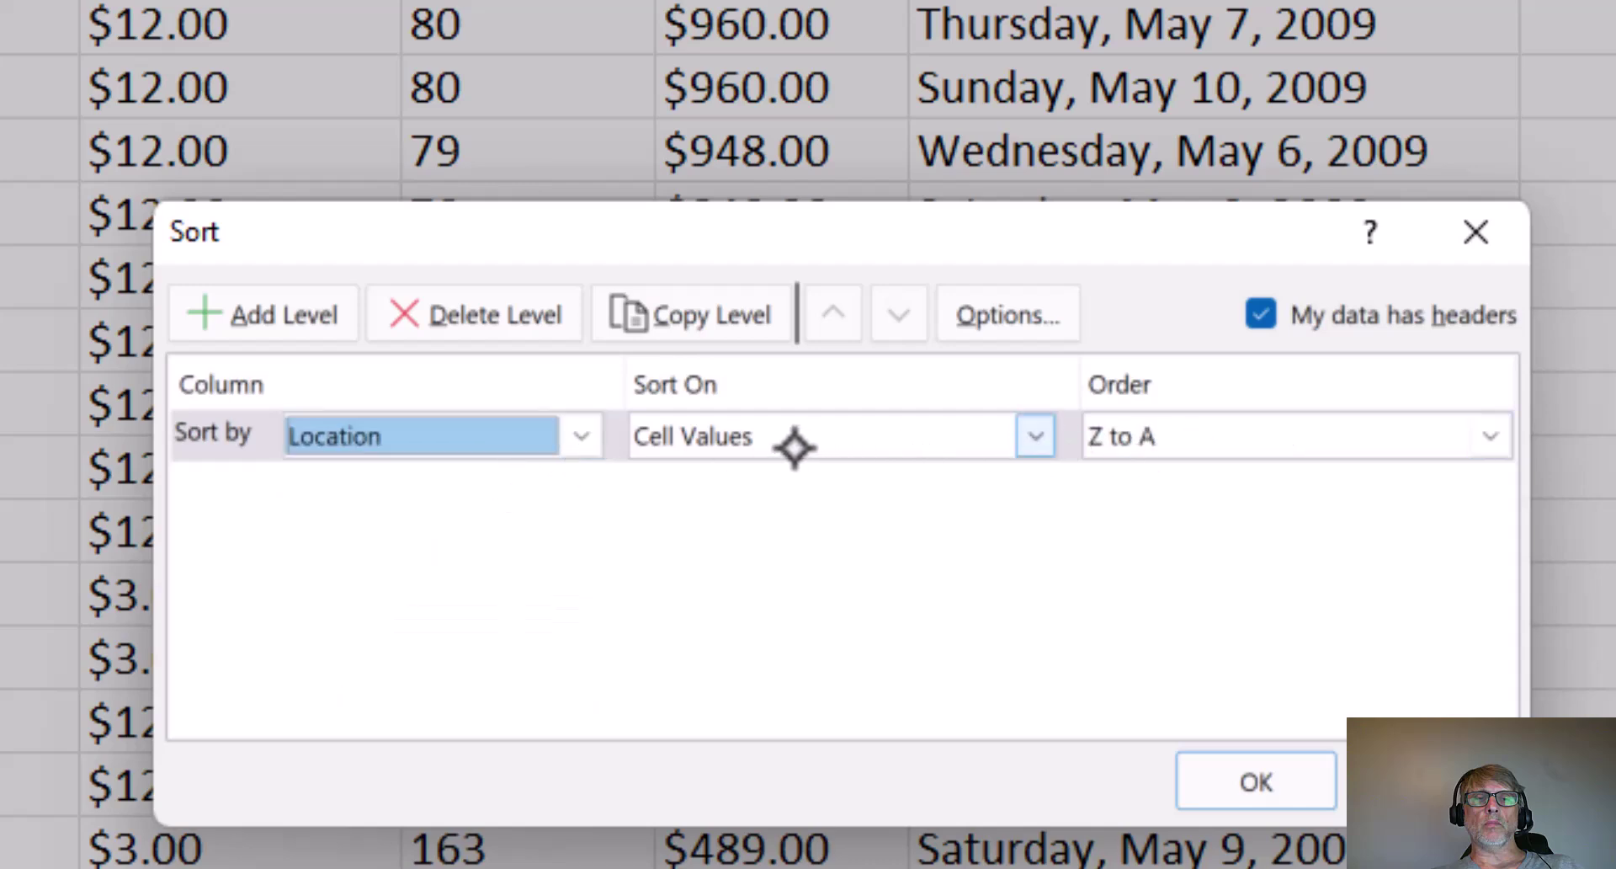
click(1032, 447)
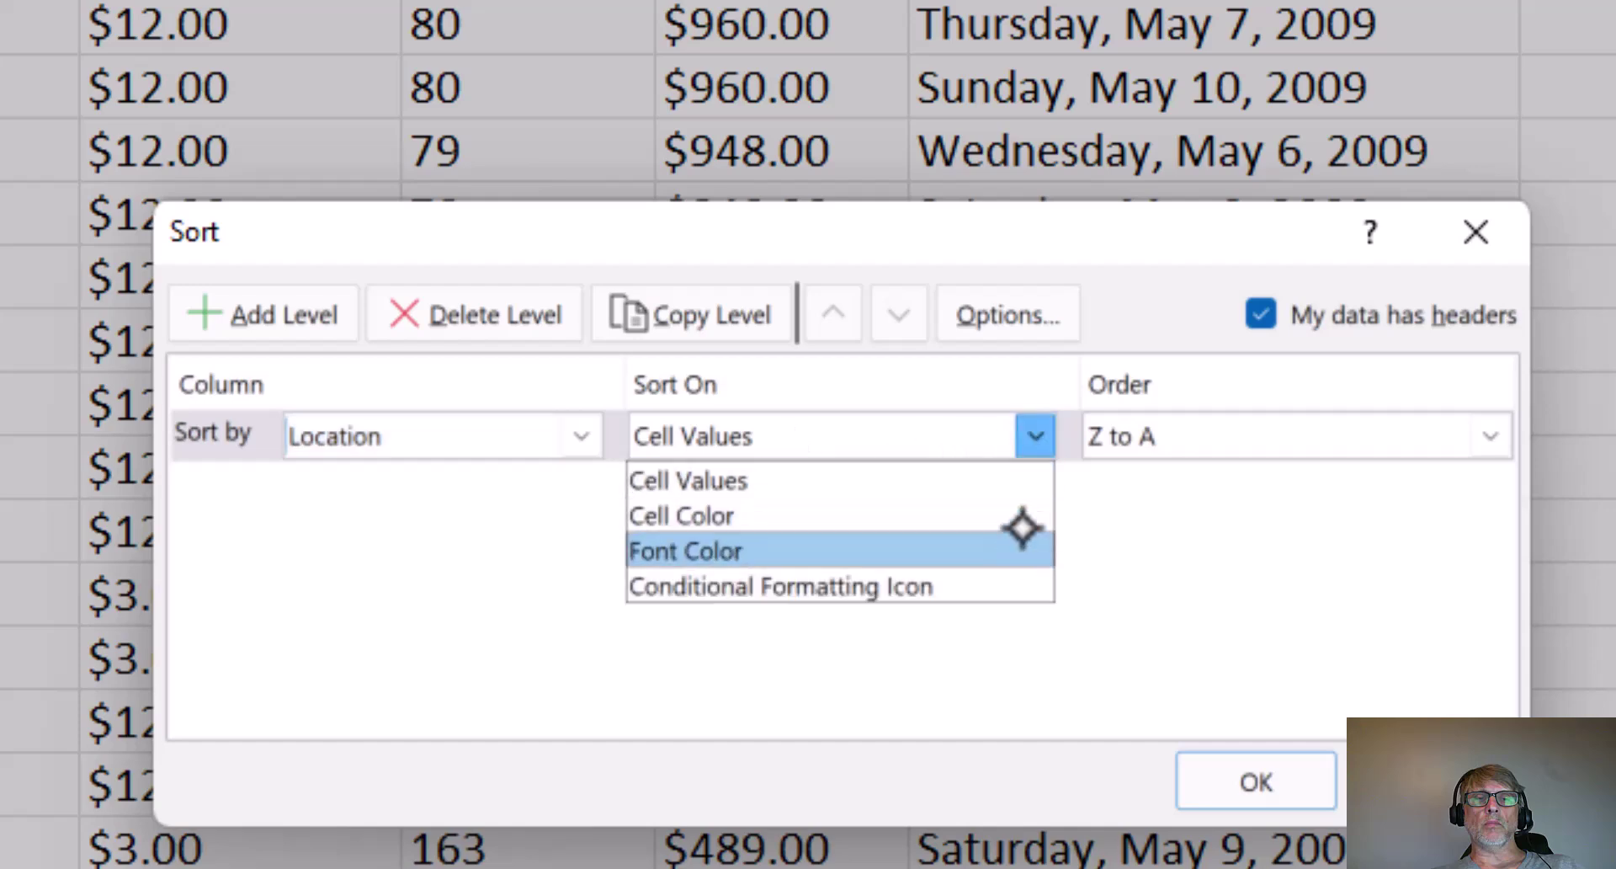
click(1034, 450)
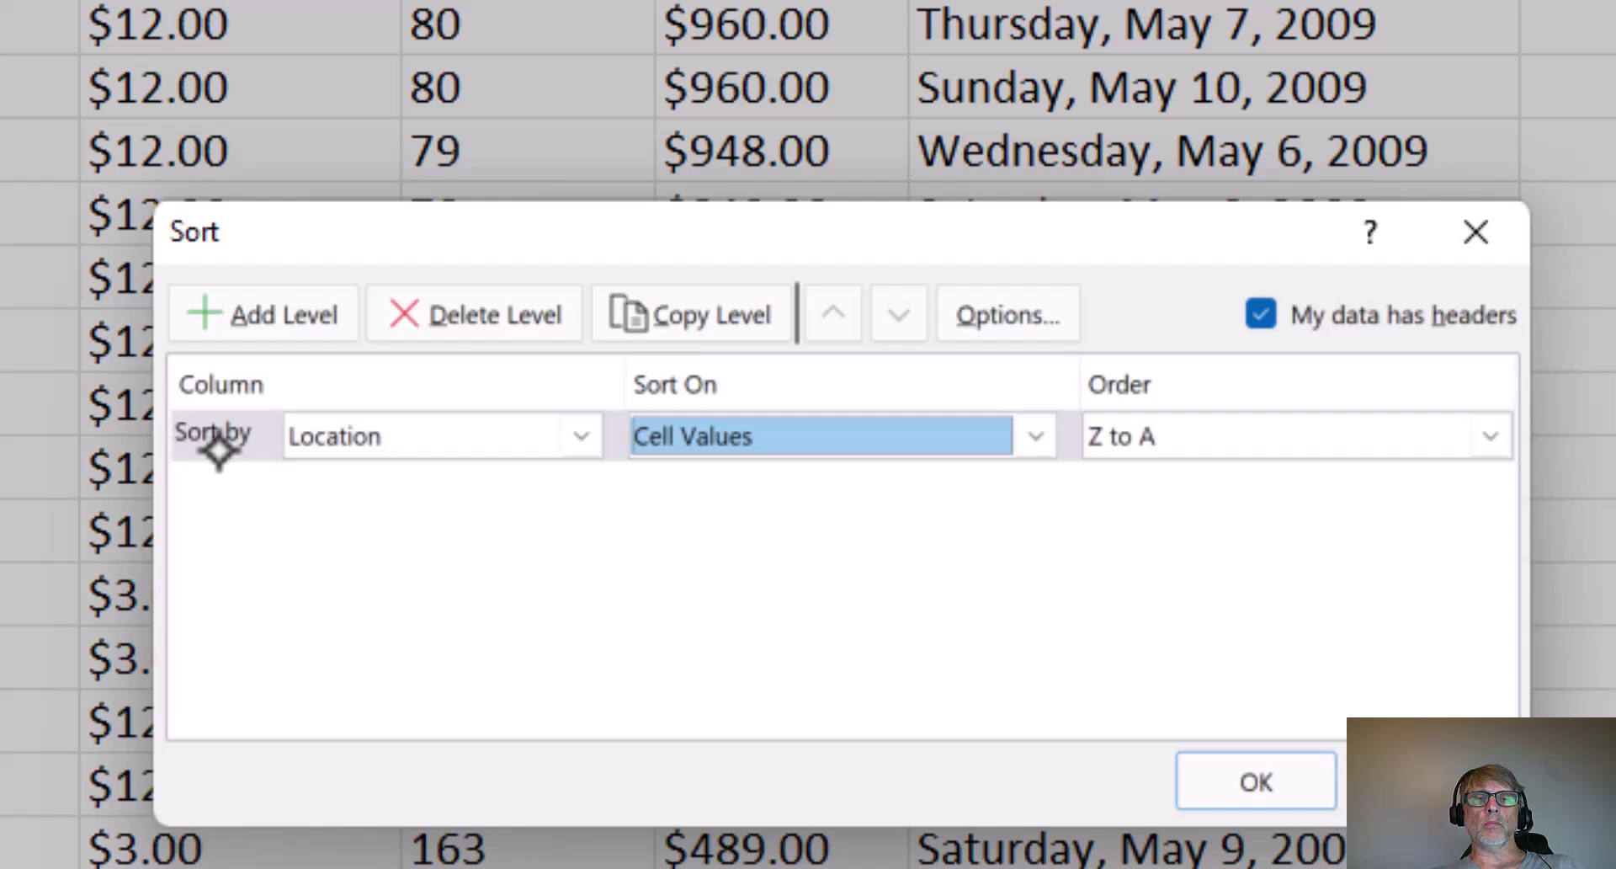
- Add a second sort level on Revenue from Largest to Smallest and apply the custom sort
click(319, 317)
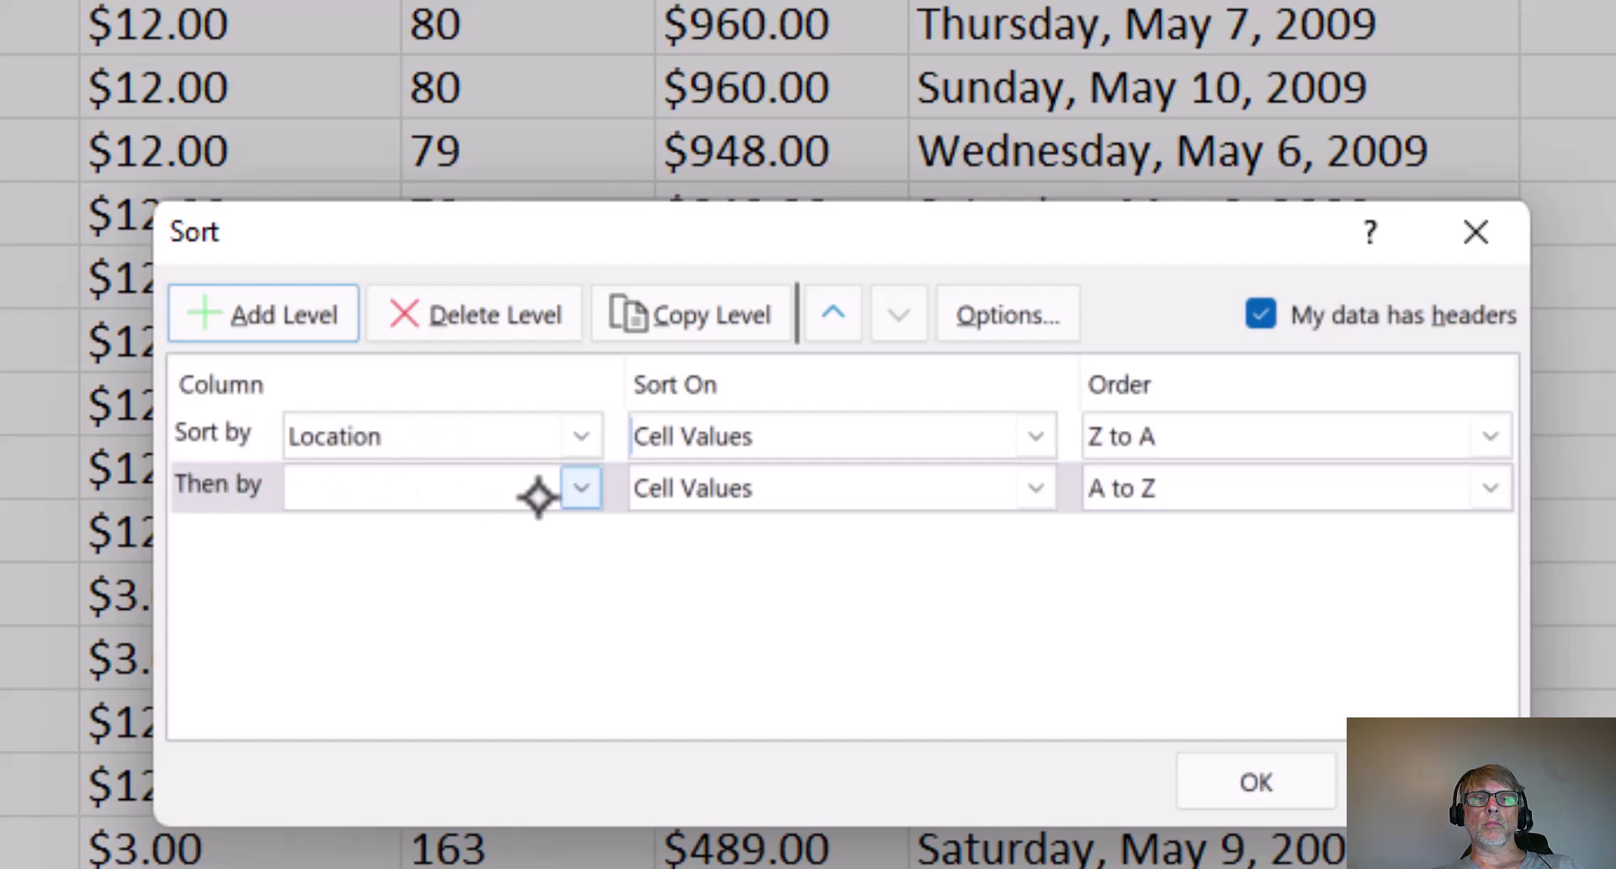
click(581, 488)
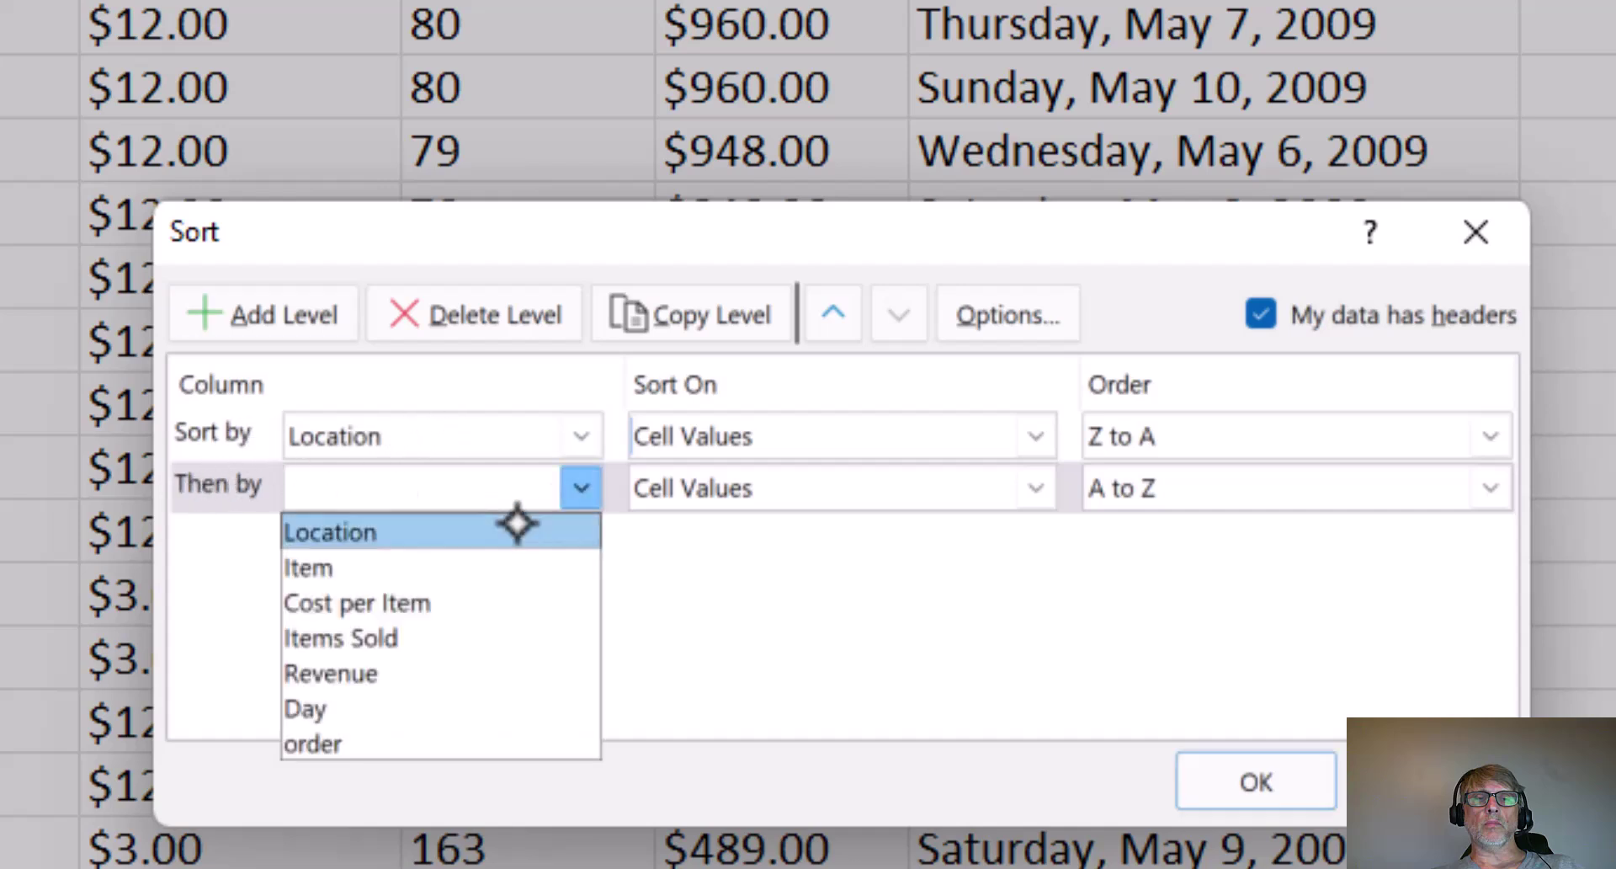
click(462, 671)
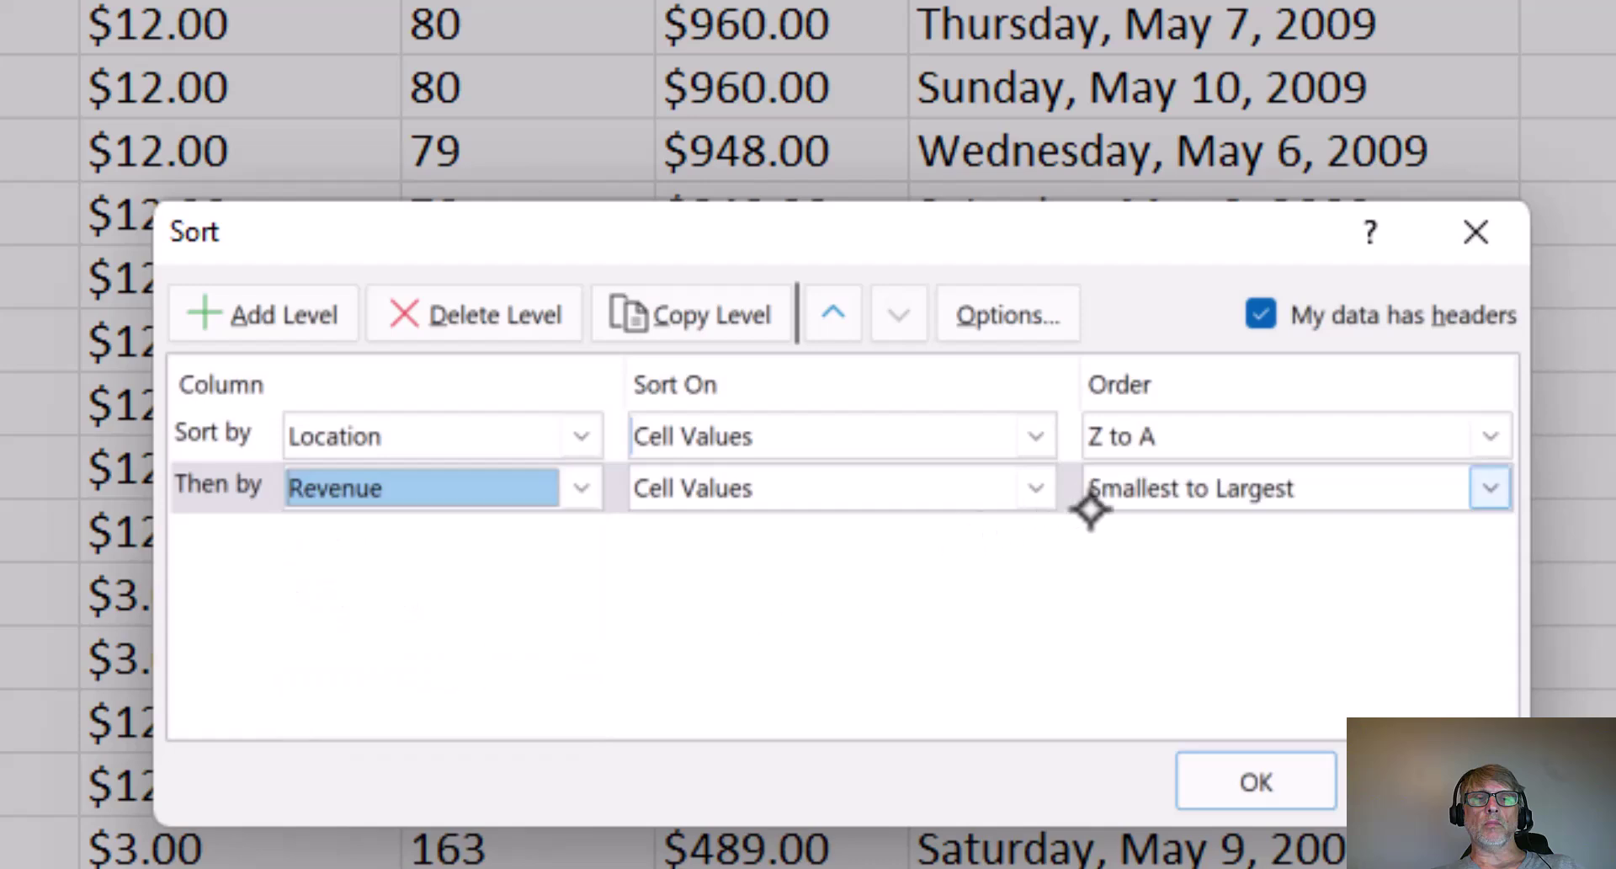
click(1149, 500)
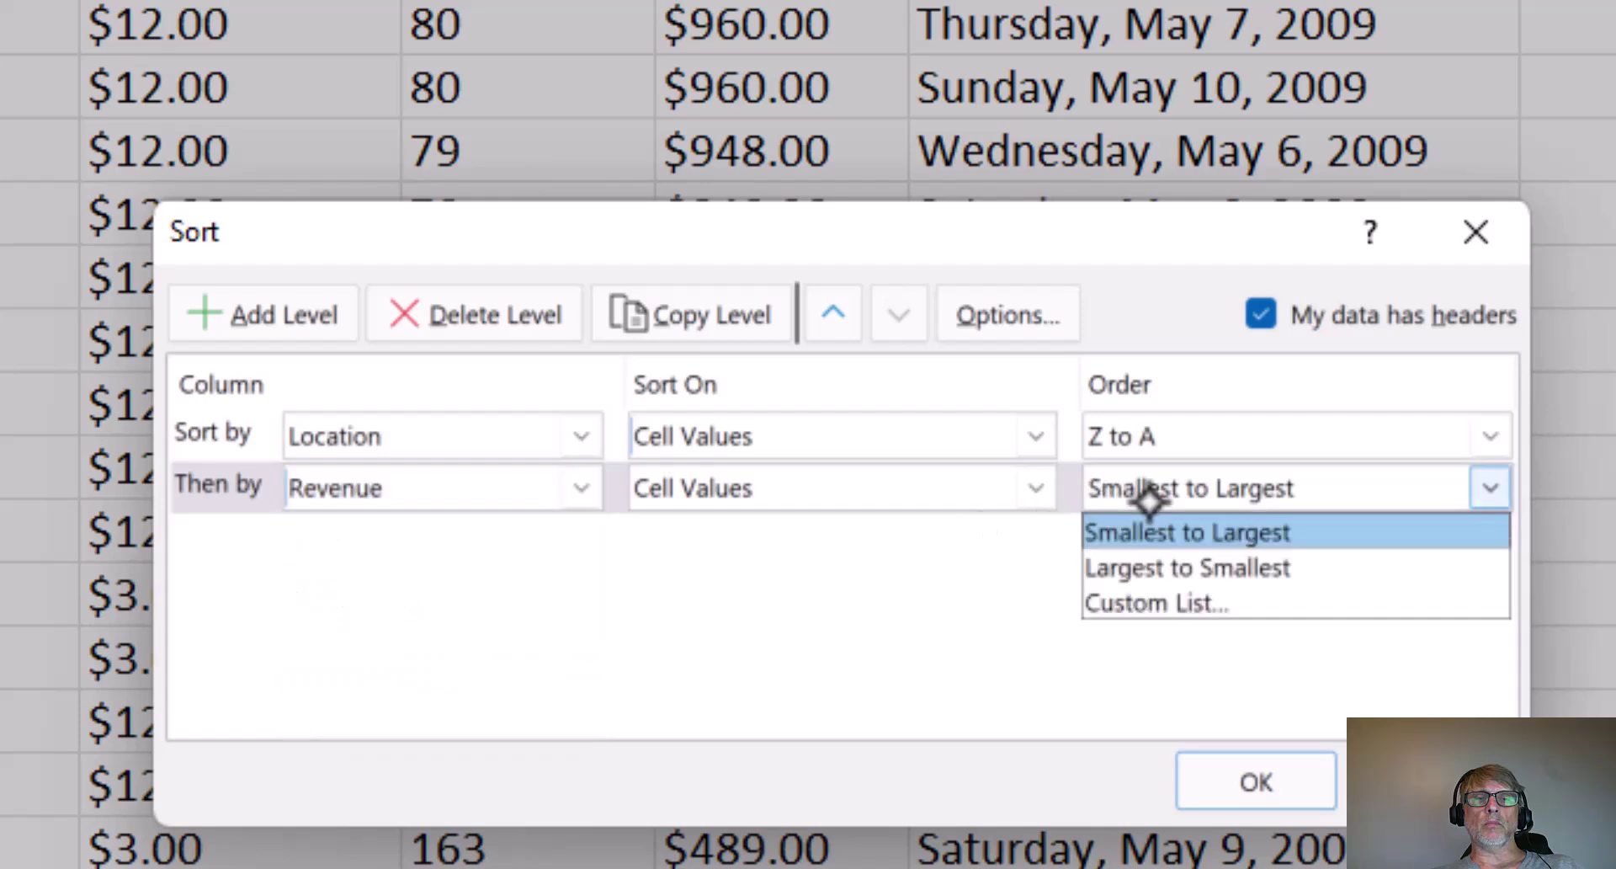
click(1148, 551)
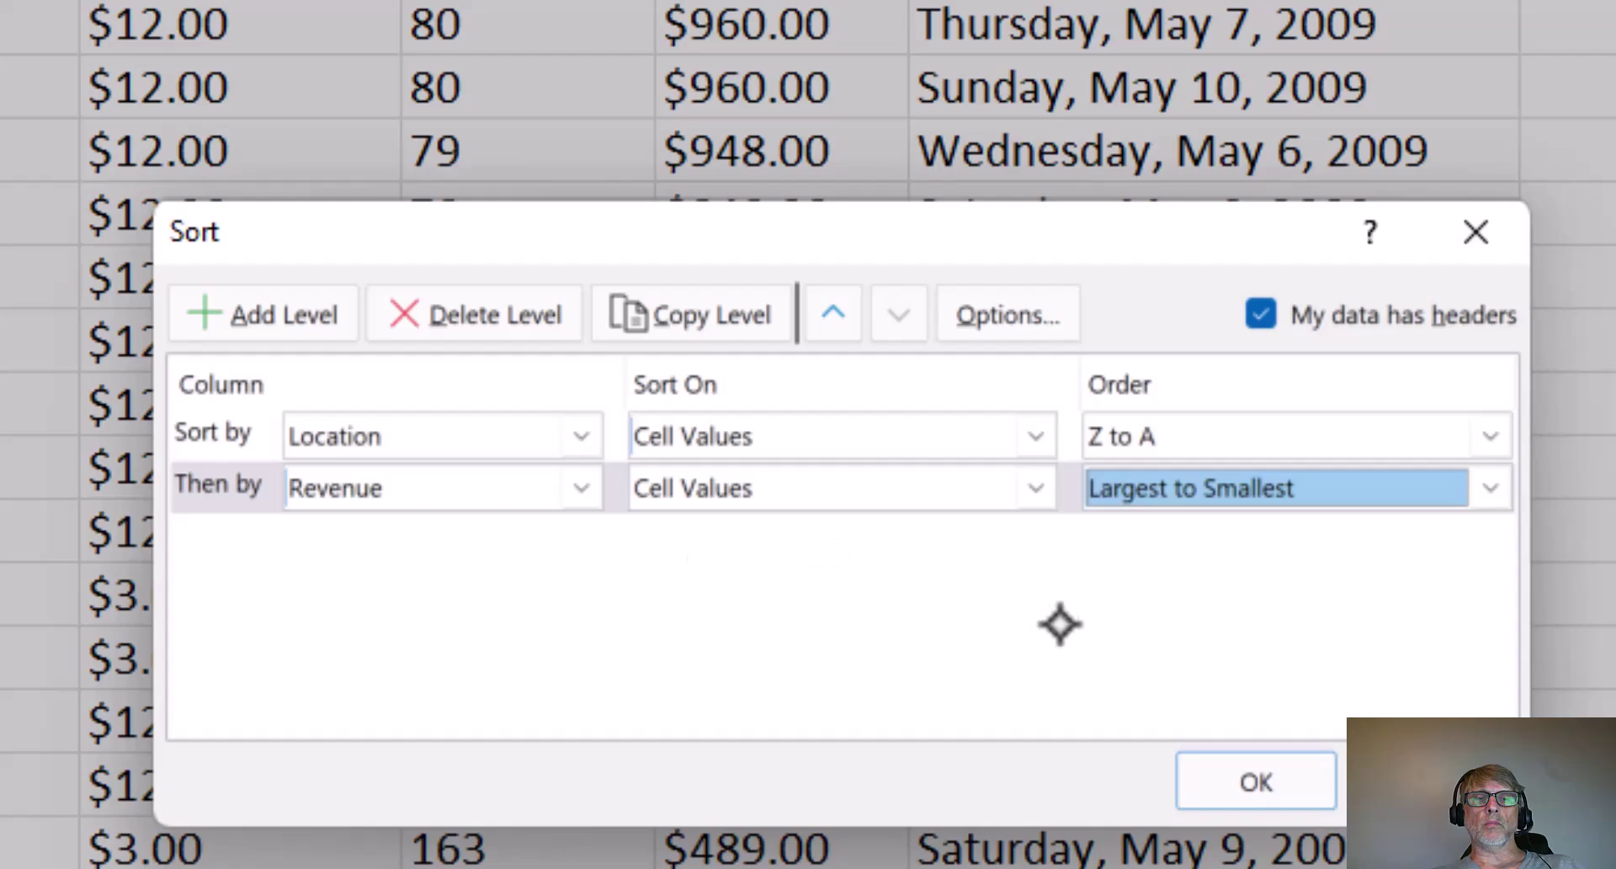
click(1244, 774)
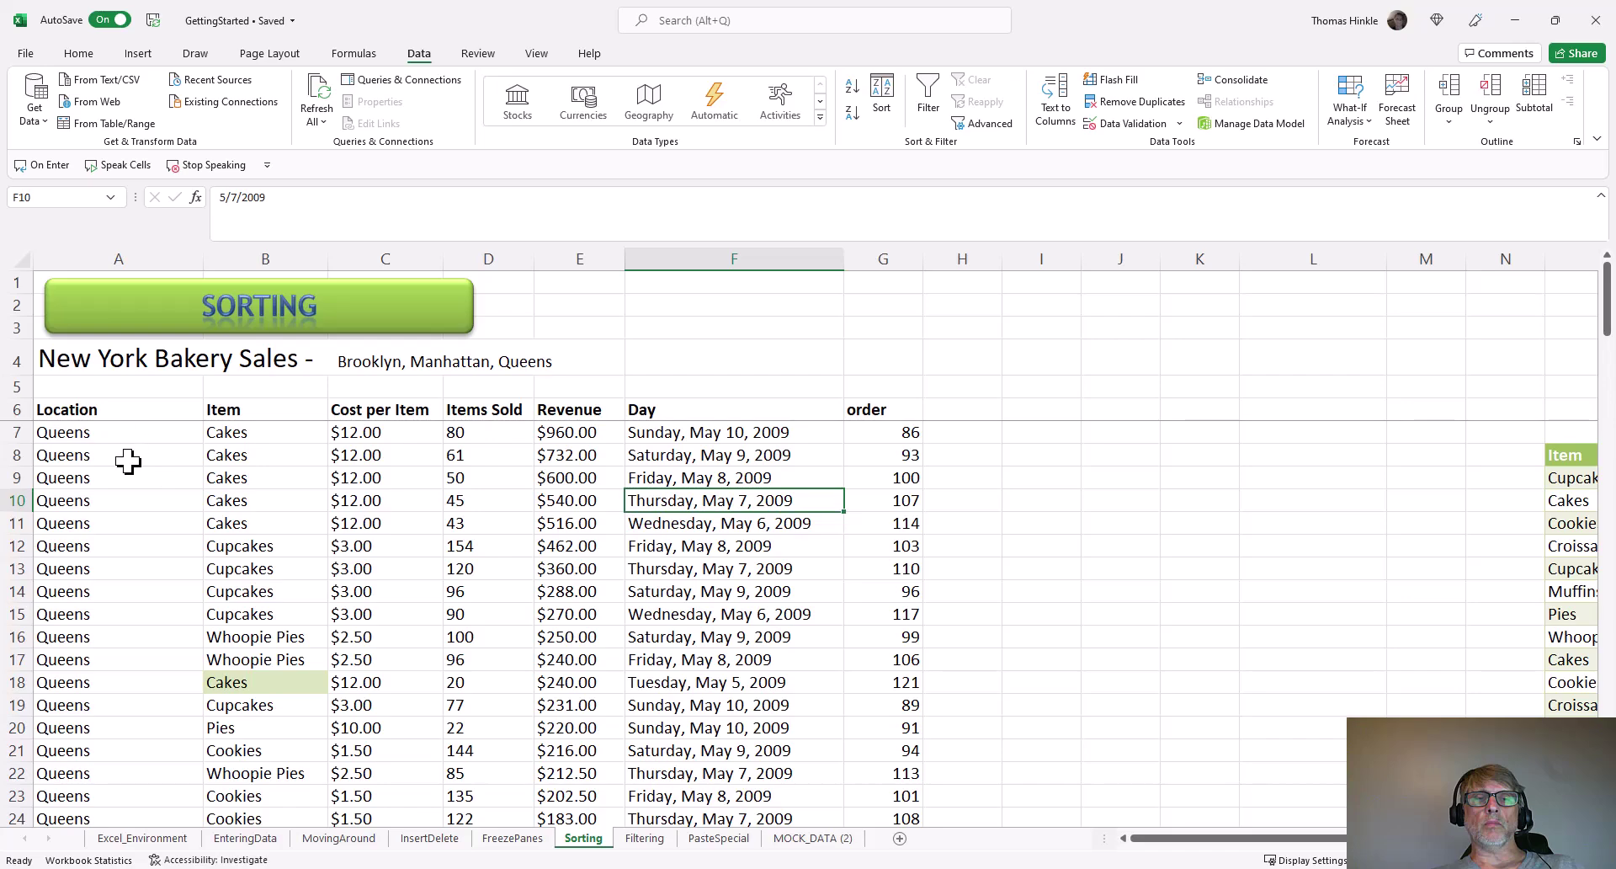
- Examine the Location groups down the sorted table and the order of the Revenue values in the Queens rows
scroll(127, 459, down, 12)
scroll(128, 460, down, 14)
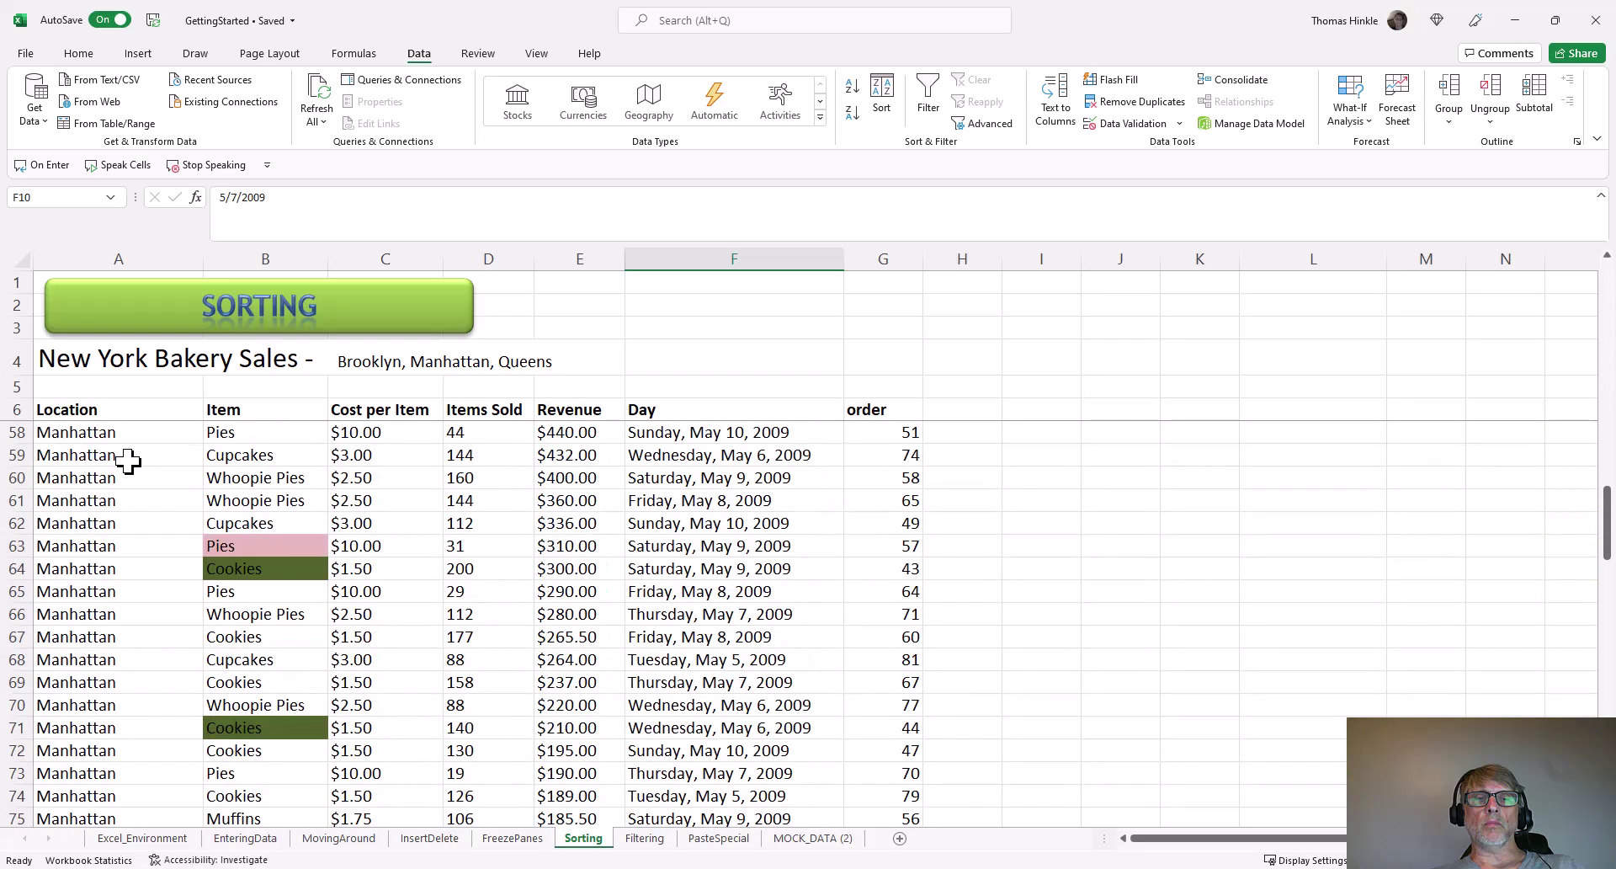
scroll(128, 460, up, 10)
scroll(128, 460, up, 16)
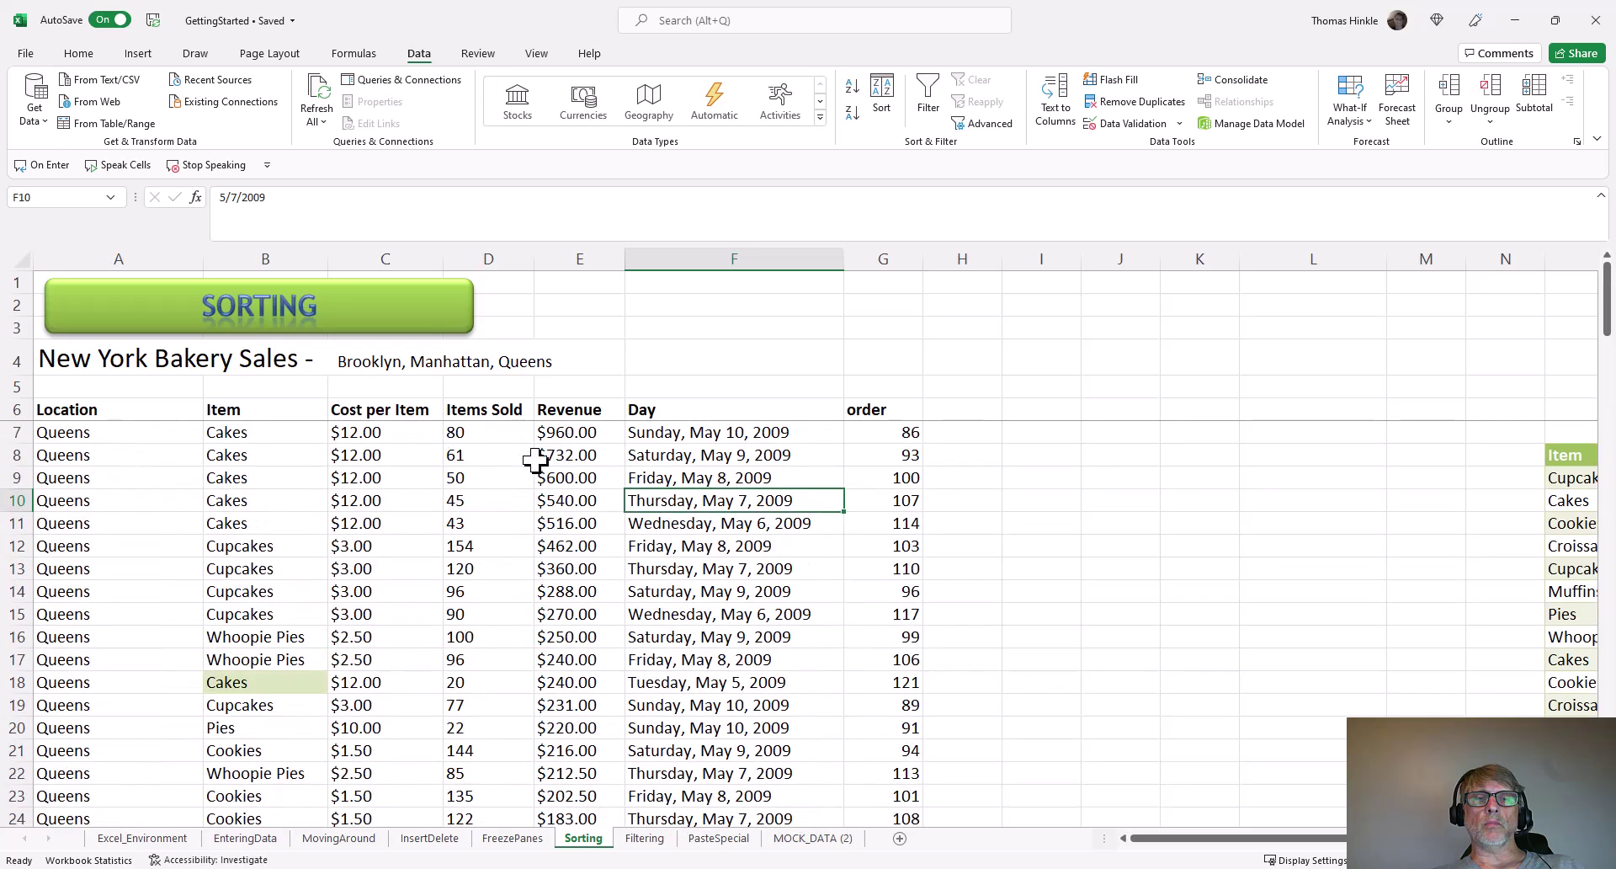
drag(585, 433, 589, 794)
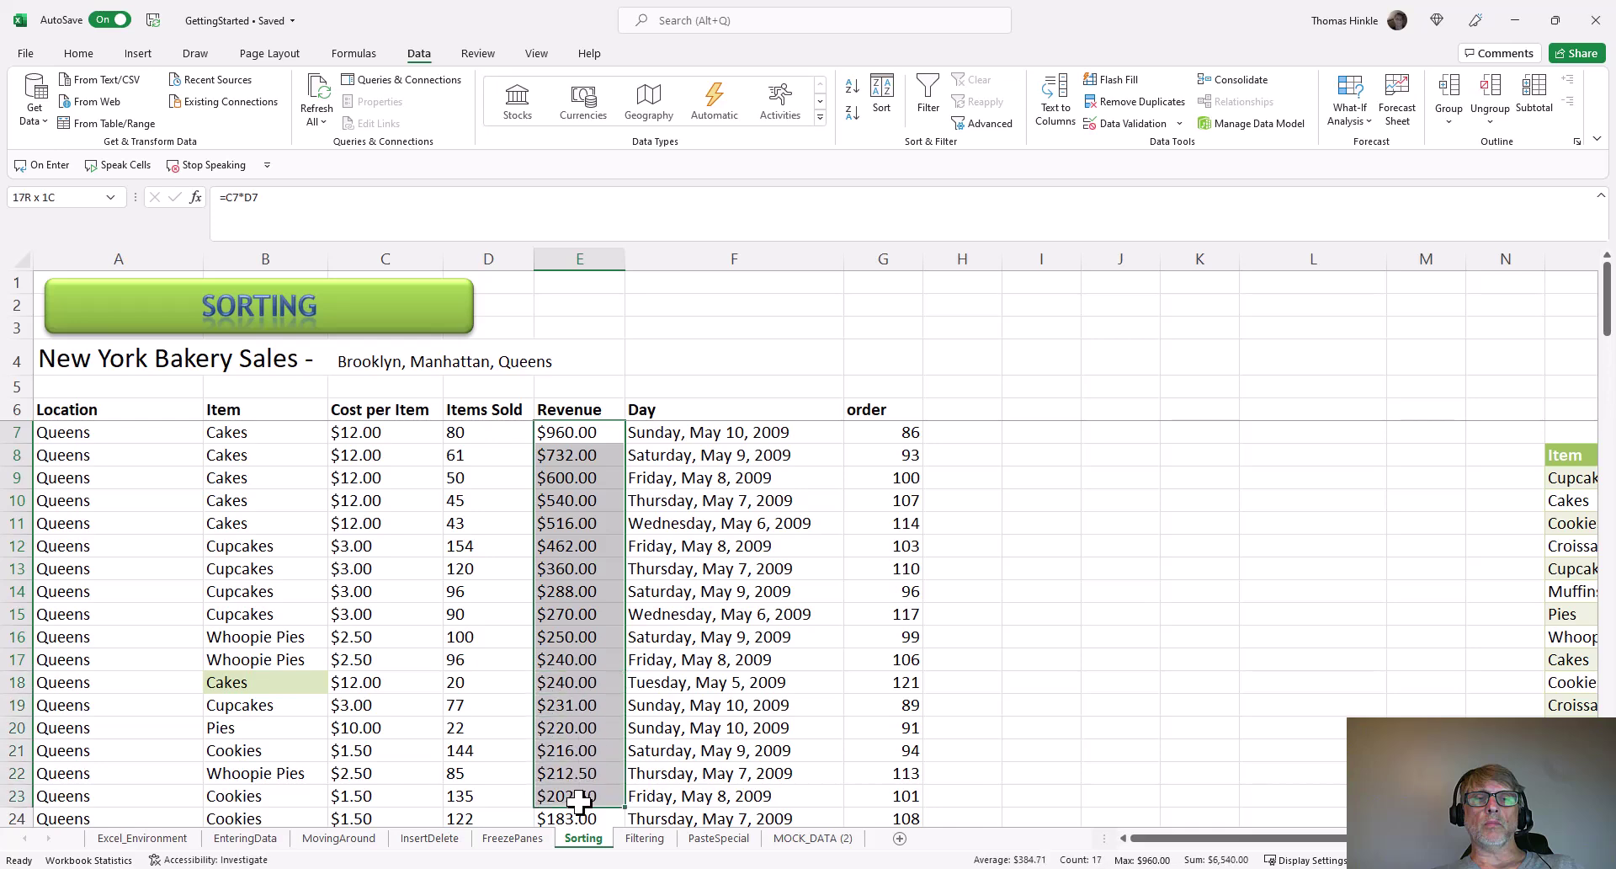
scroll(587, 758, down, 4)
scroll(587, 754, up, 4)
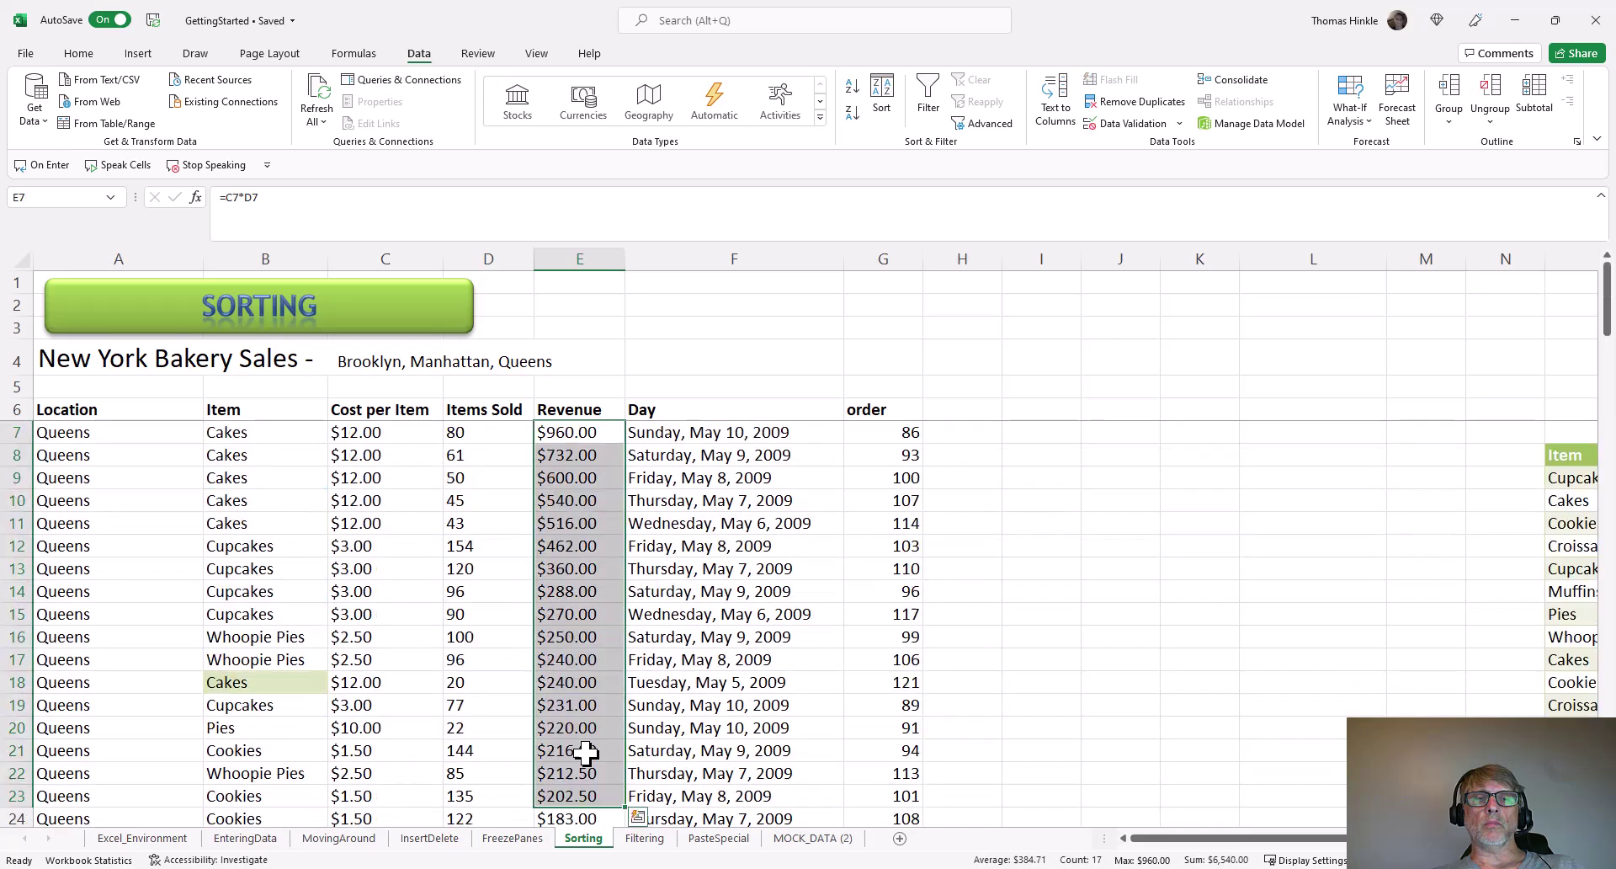
key(ctrl+2)
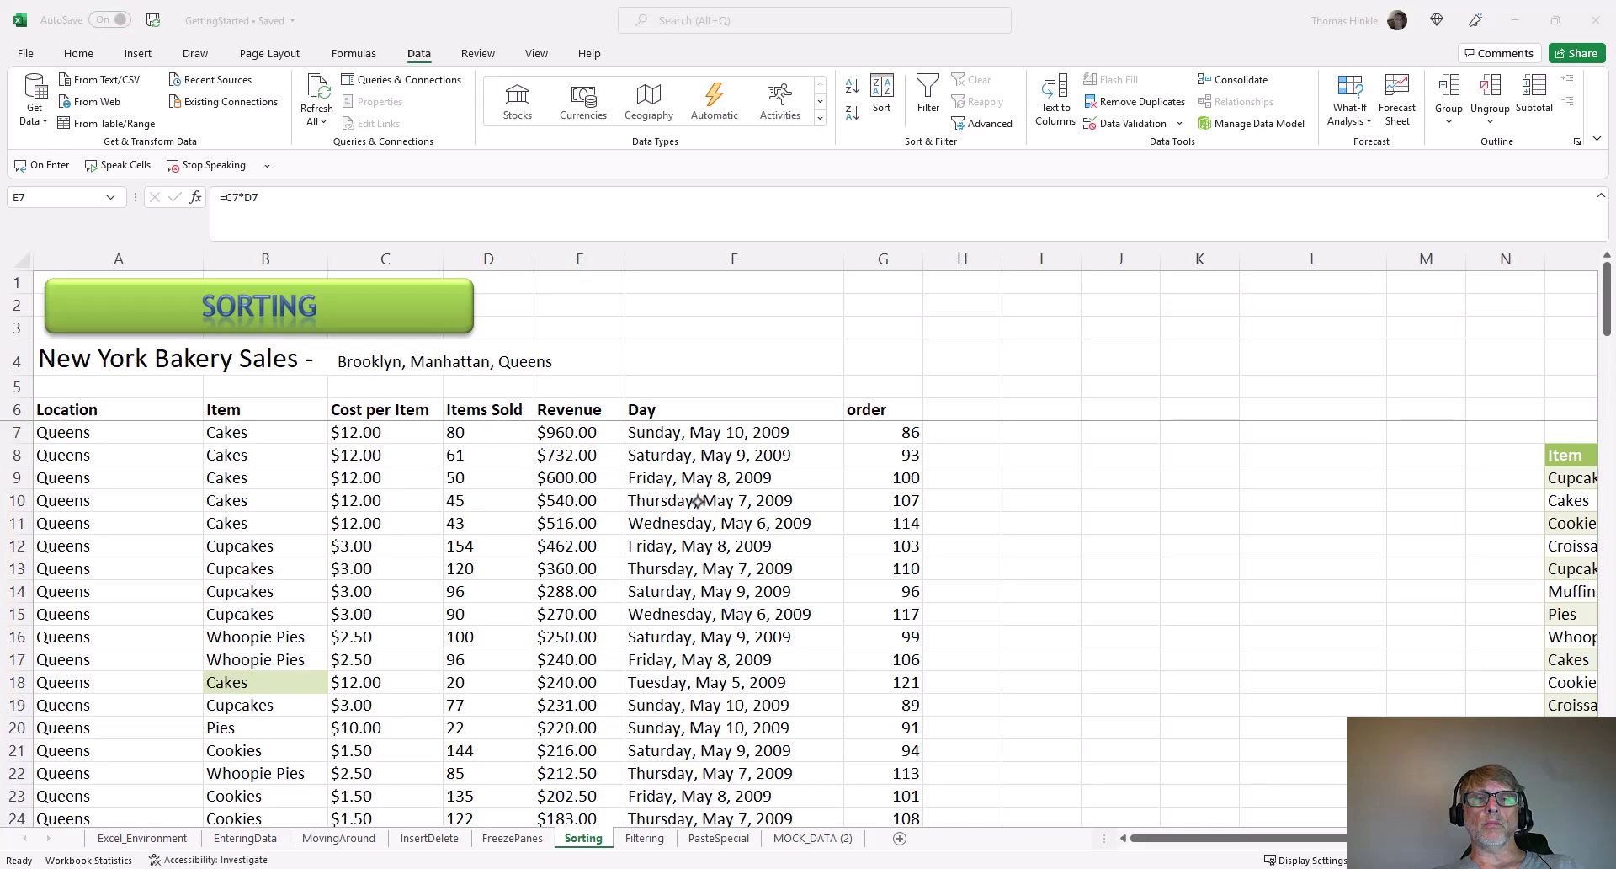
- Add a third sort level on Day from Oldest to Newest and apply the custom sort to the bakery table
click(888, 97)
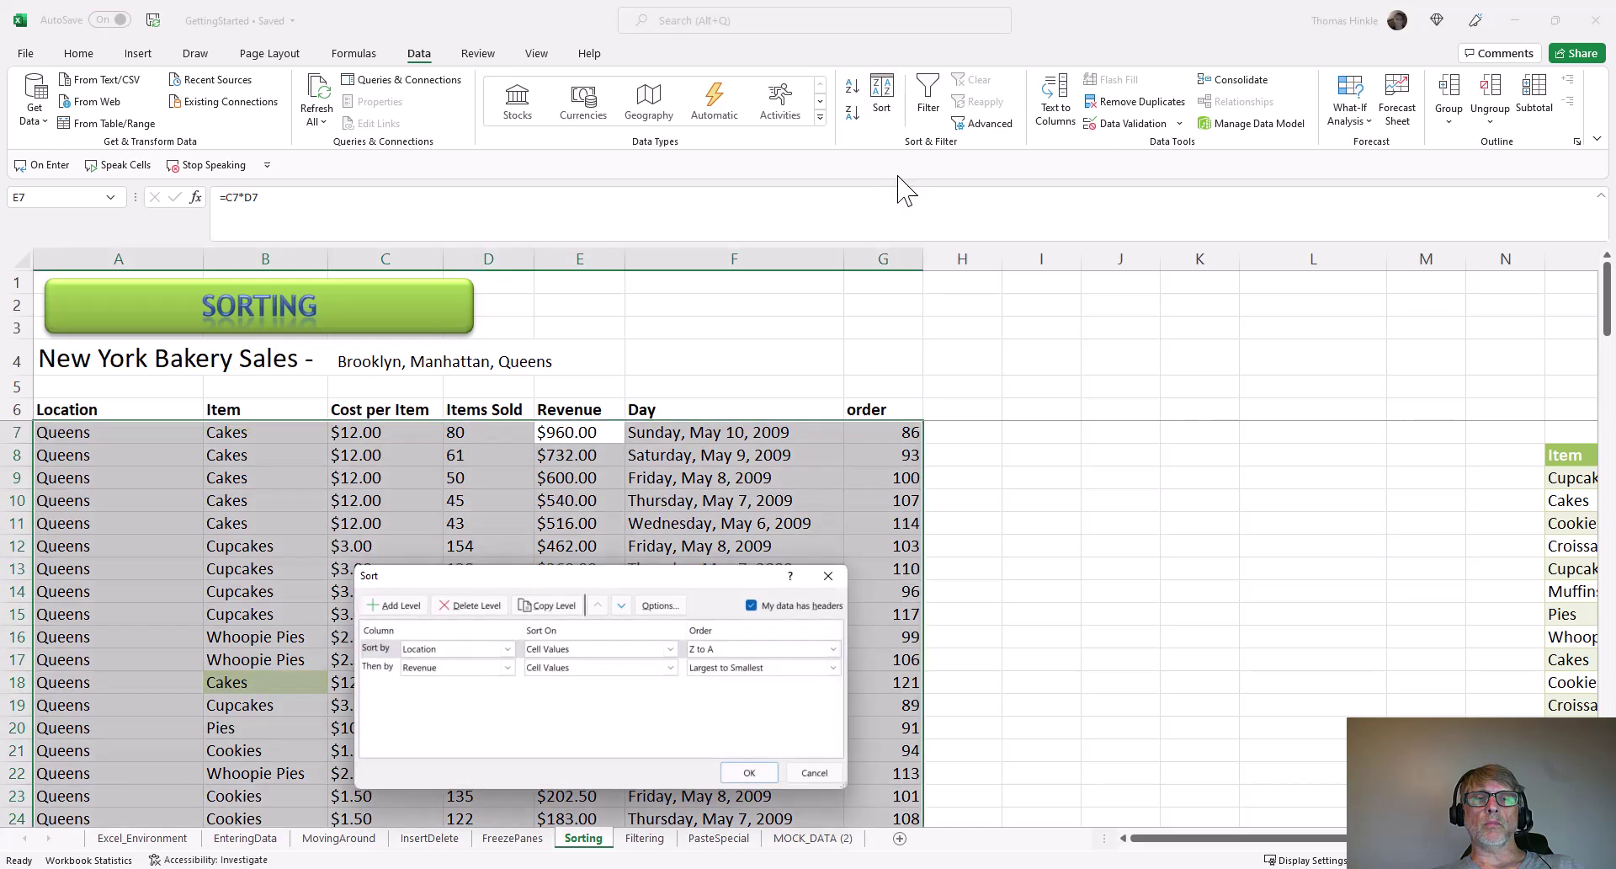
drag(760, 581, 766, 533)
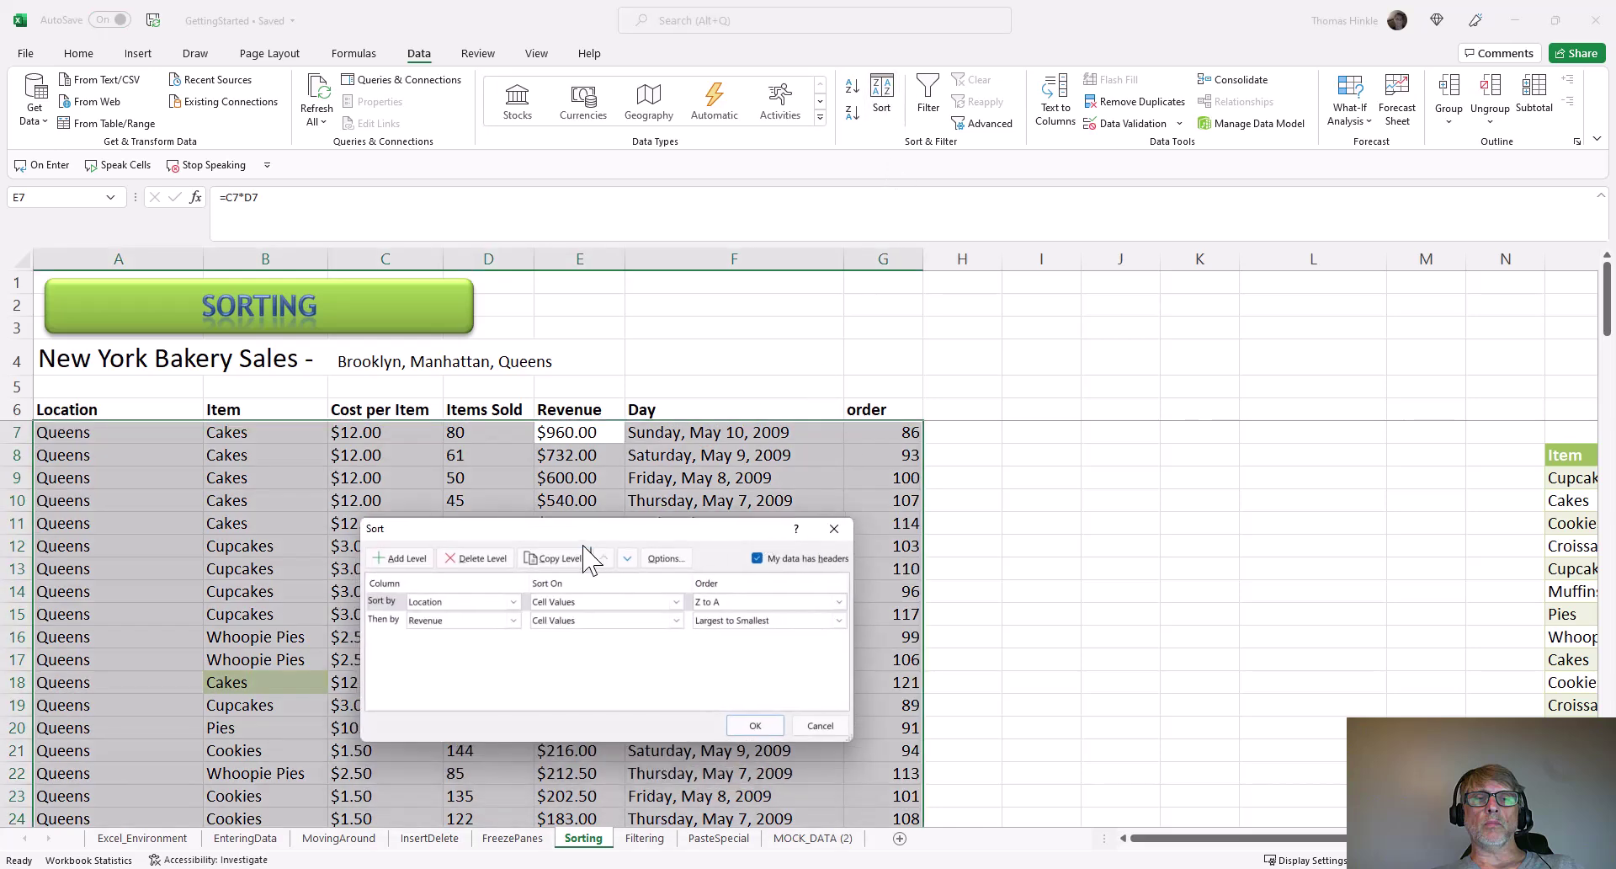
click(383, 623)
click(401, 558)
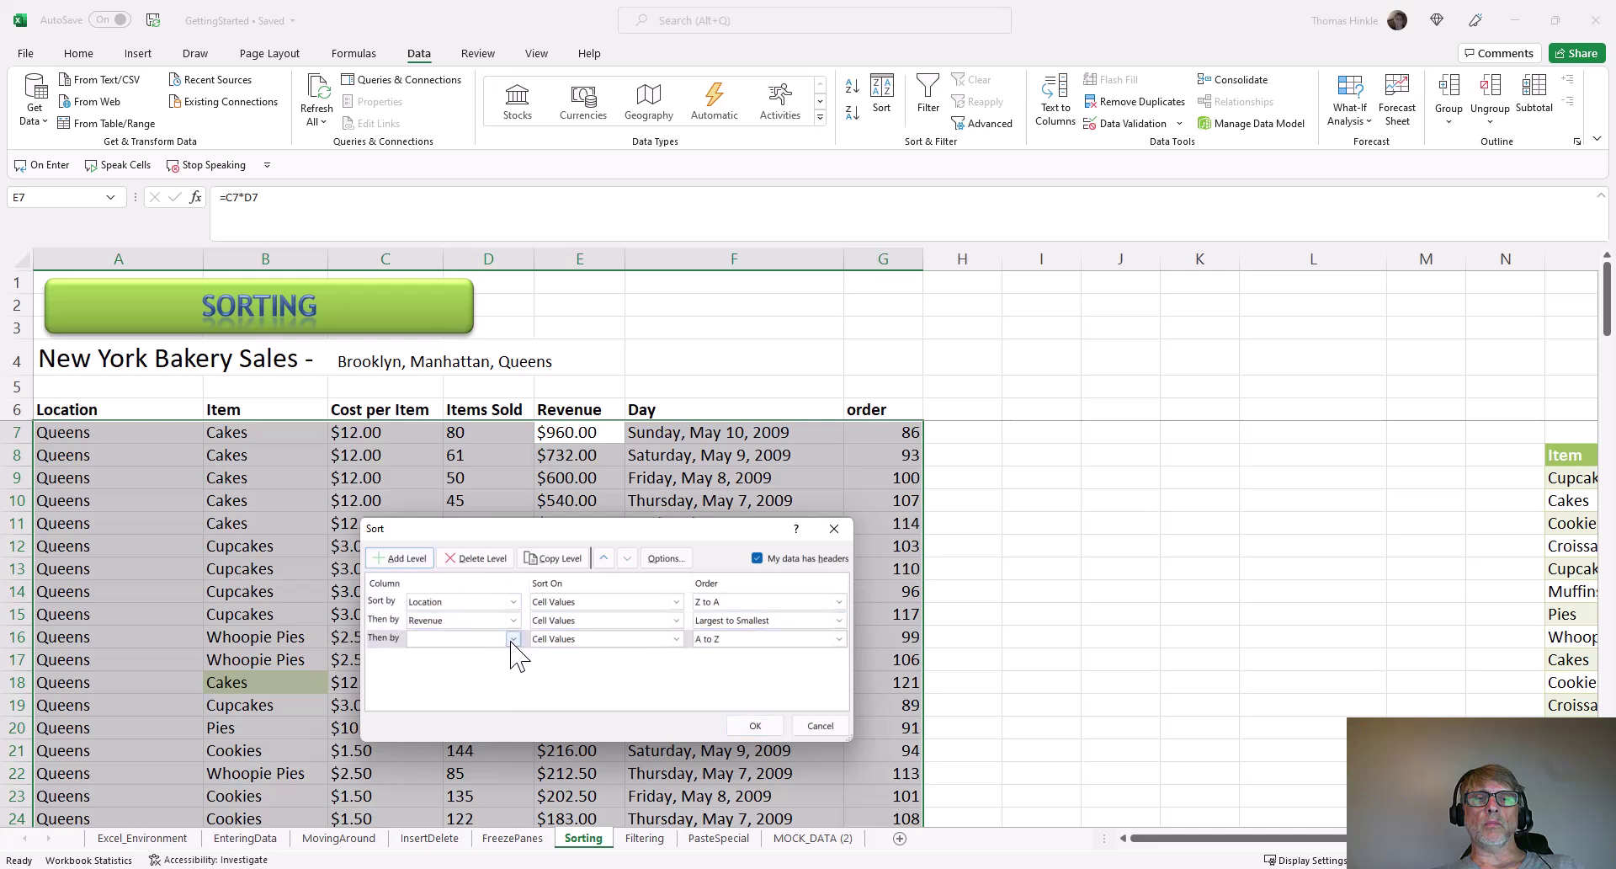
click(511, 640)
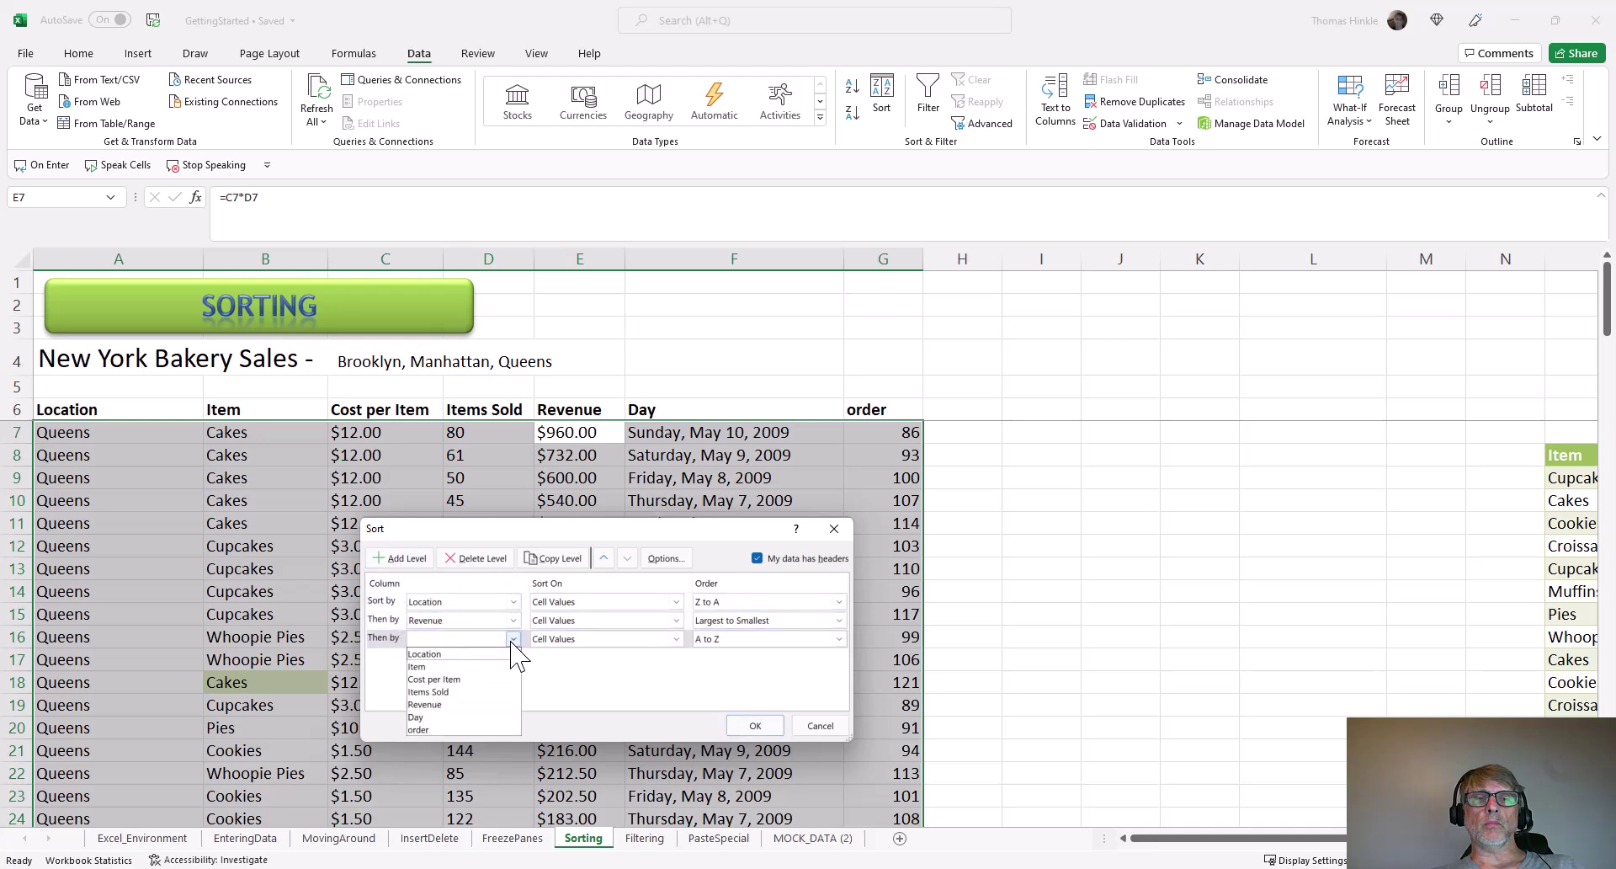
click(480, 716)
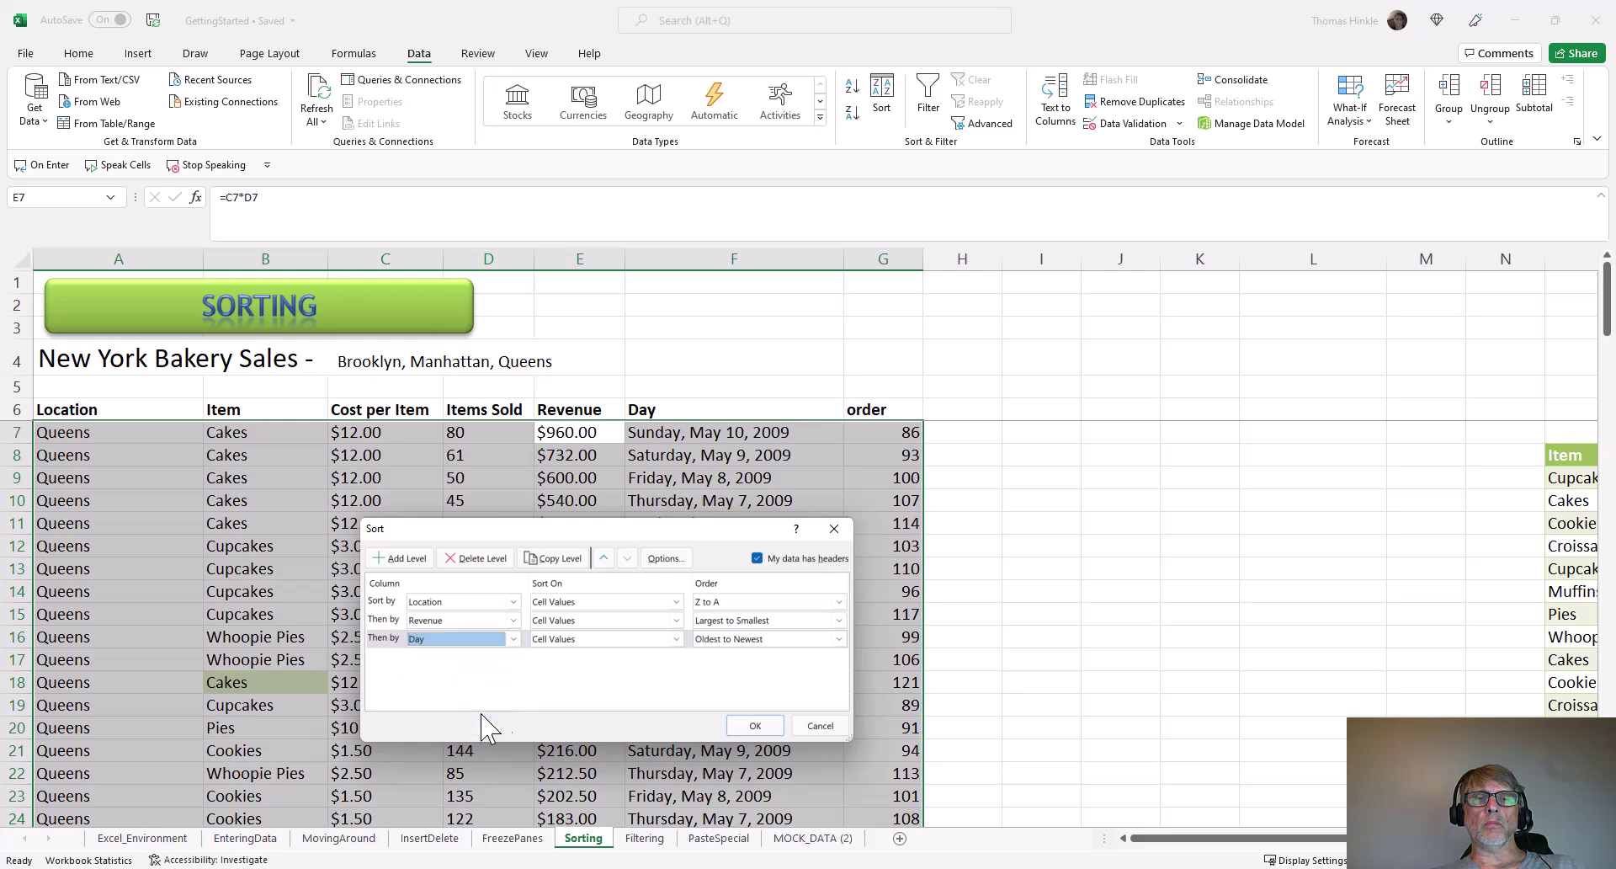
click(755, 725)
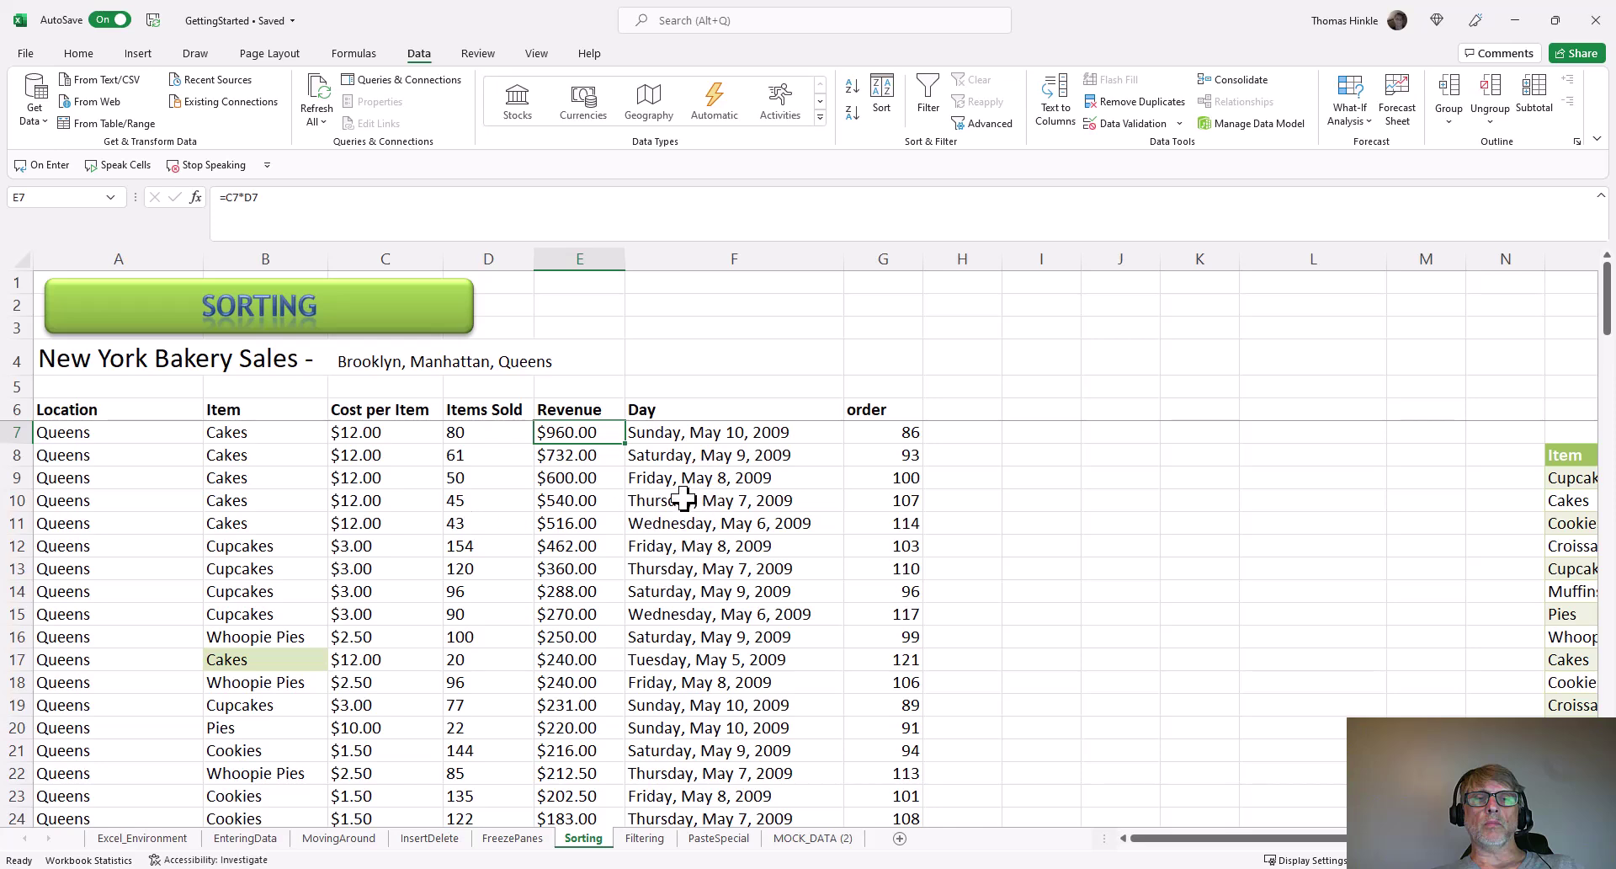
- Move the Day sort level above Revenue in the custom sort and apply the new level order
click(884, 101)
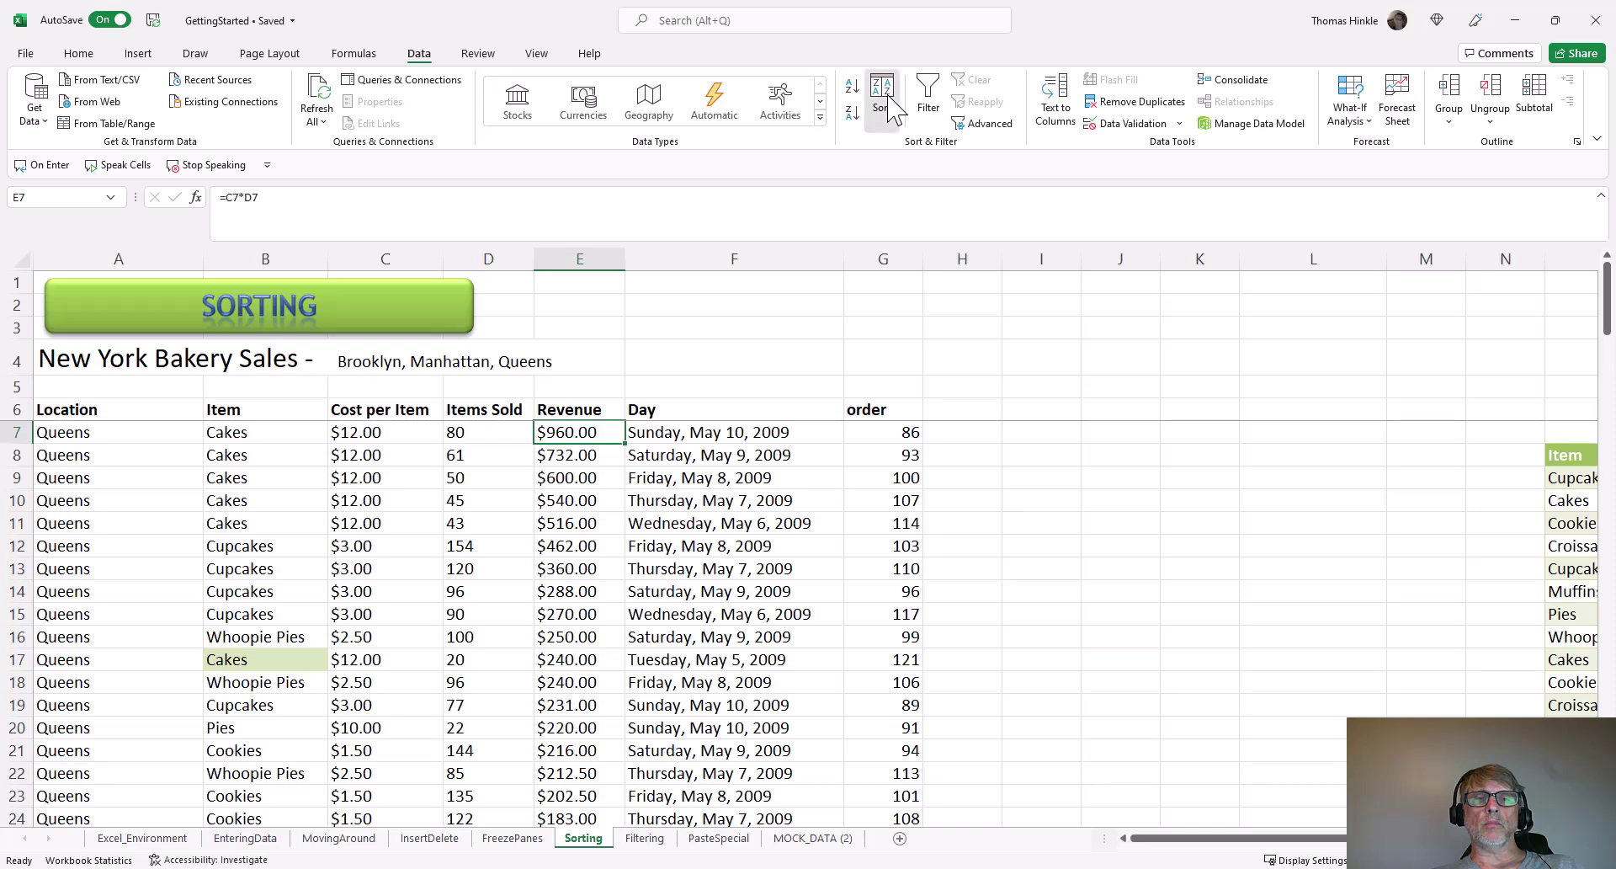
drag(724, 529, 732, 487)
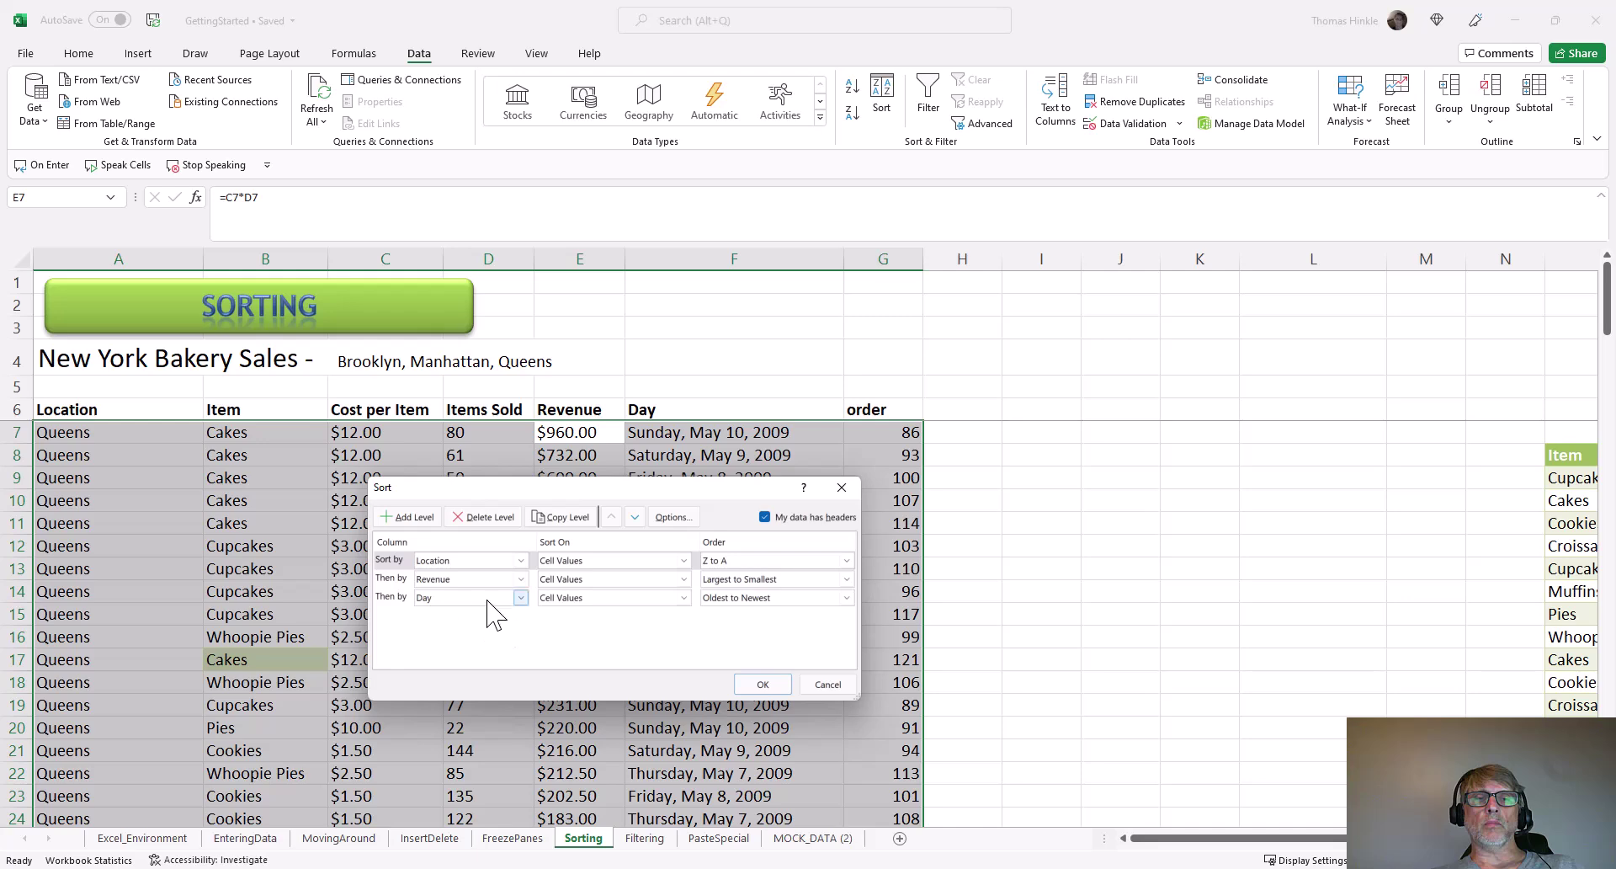
click(395, 598)
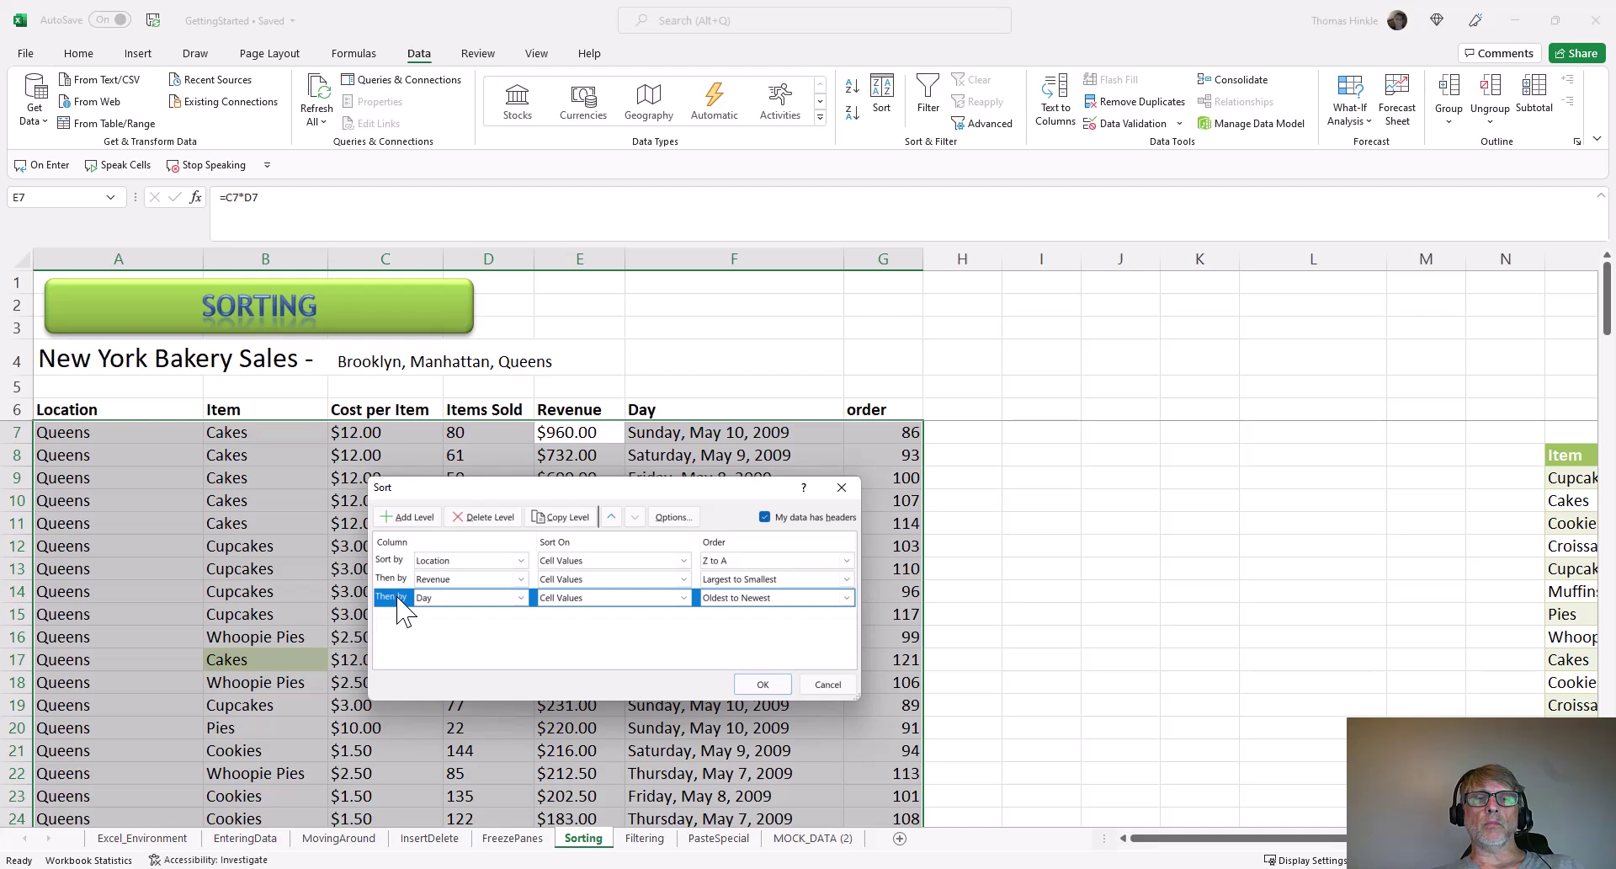
click(608, 519)
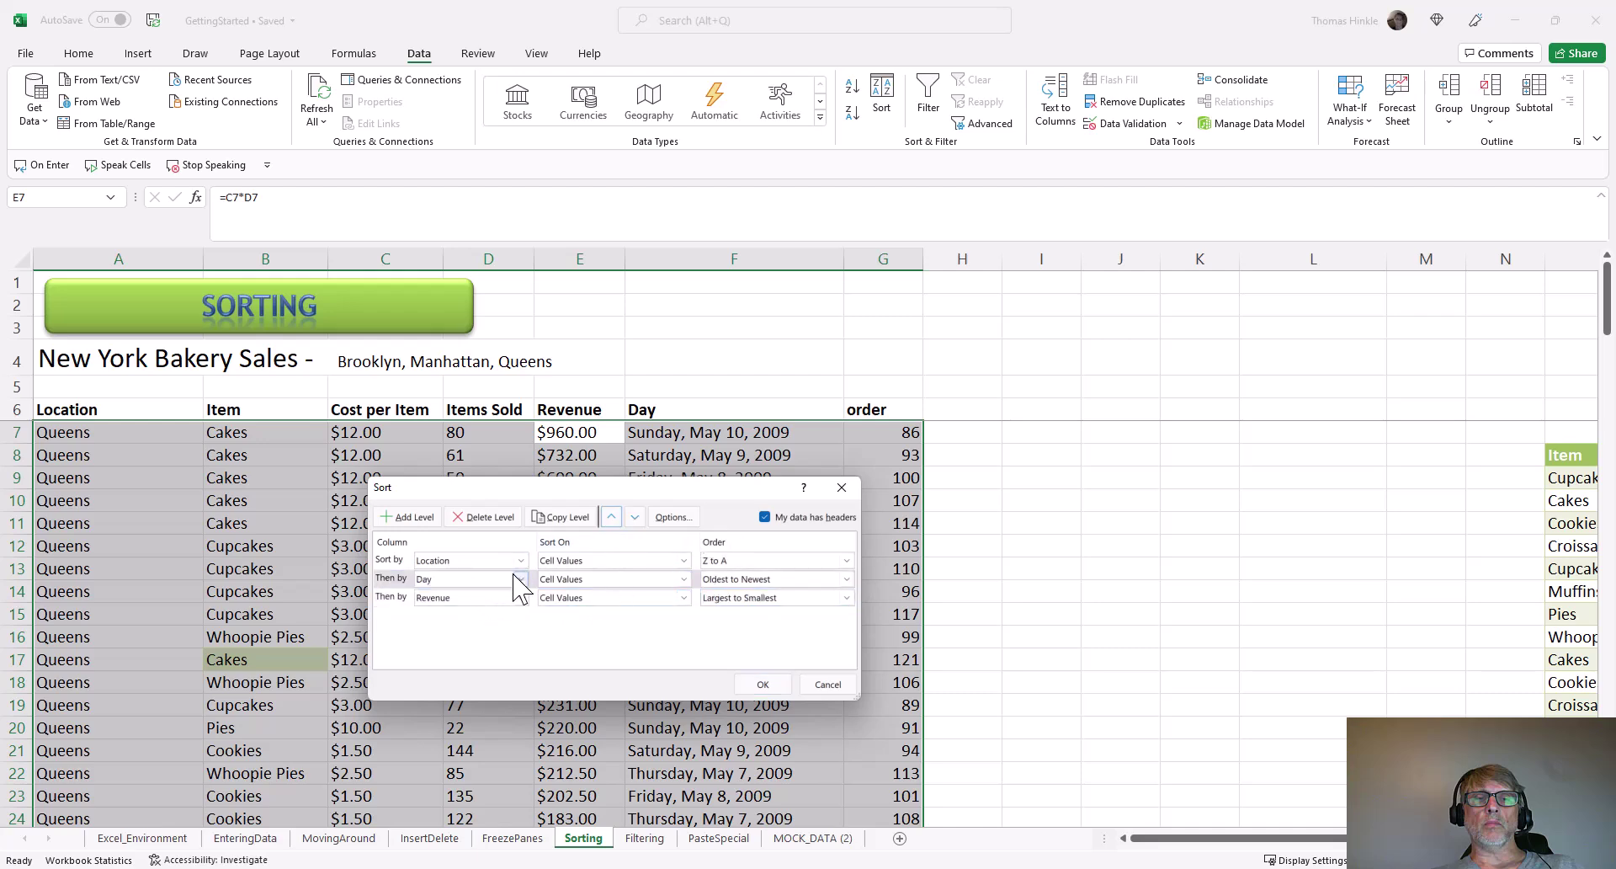
click(760, 684)
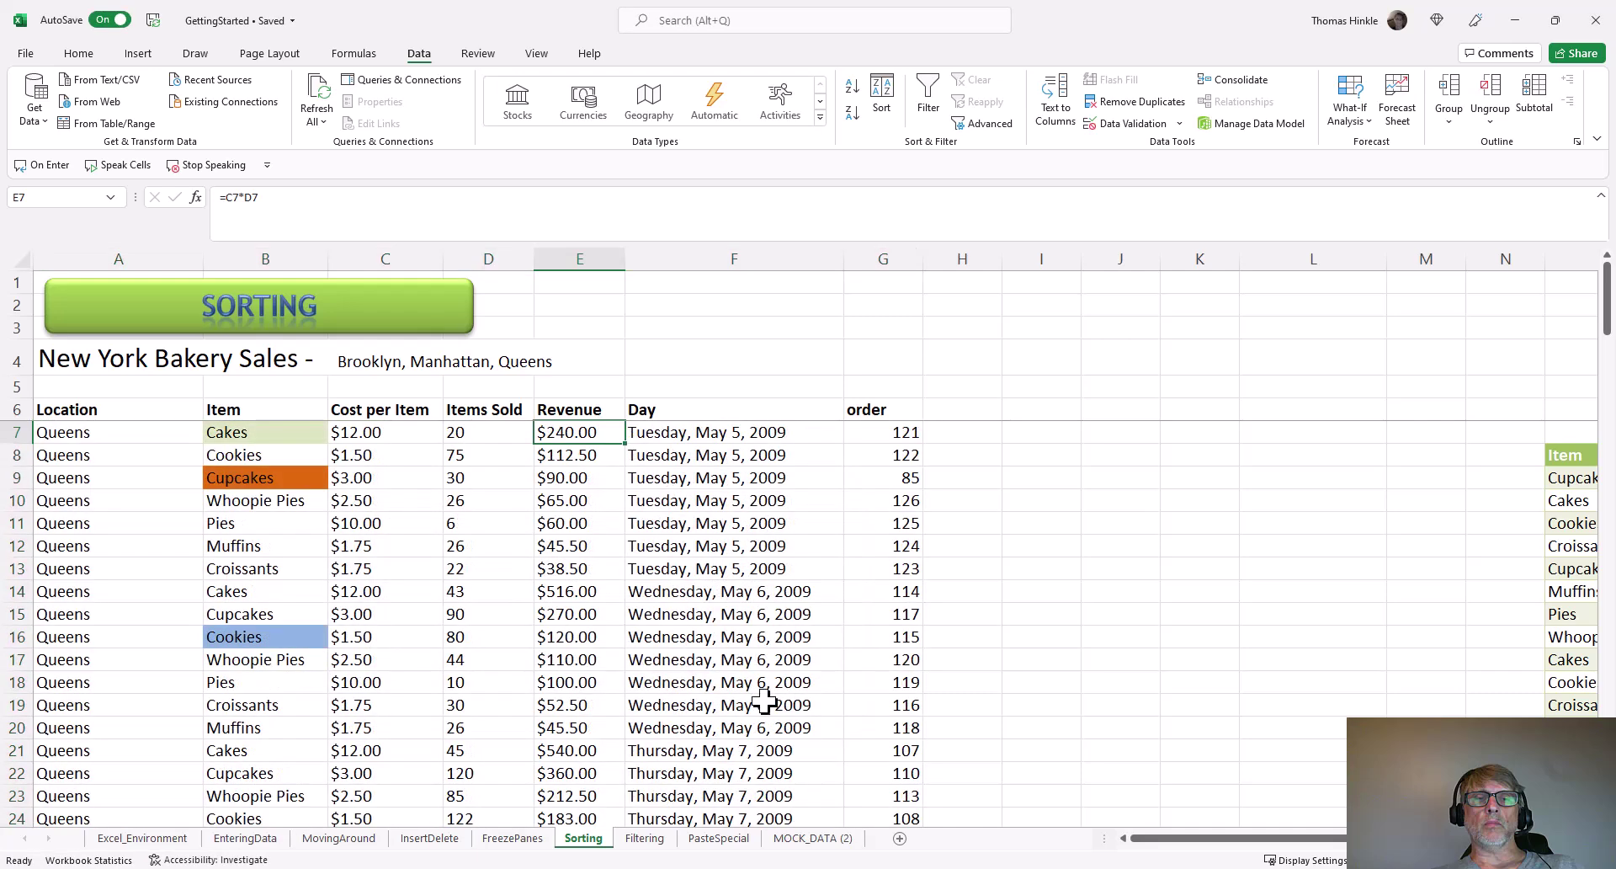
- Examine the Location, Day and Revenue values in the first rows of the re-sorted table by highlighting them
drag(108, 433, 128, 539)
drag(682, 432, 672, 724)
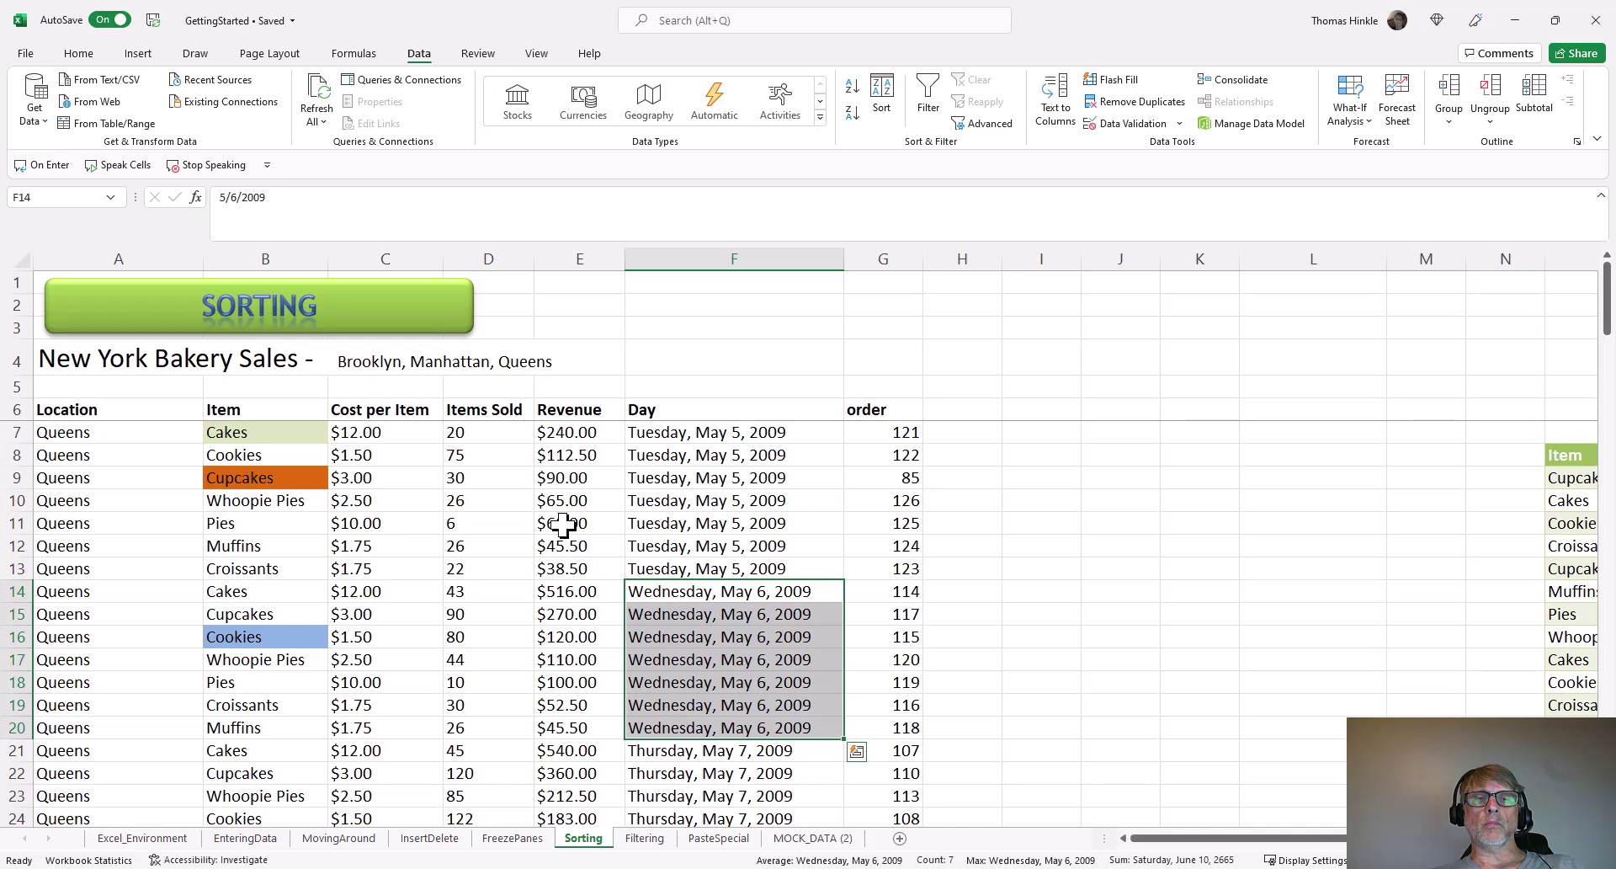
drag(559, 434, 559, 565)
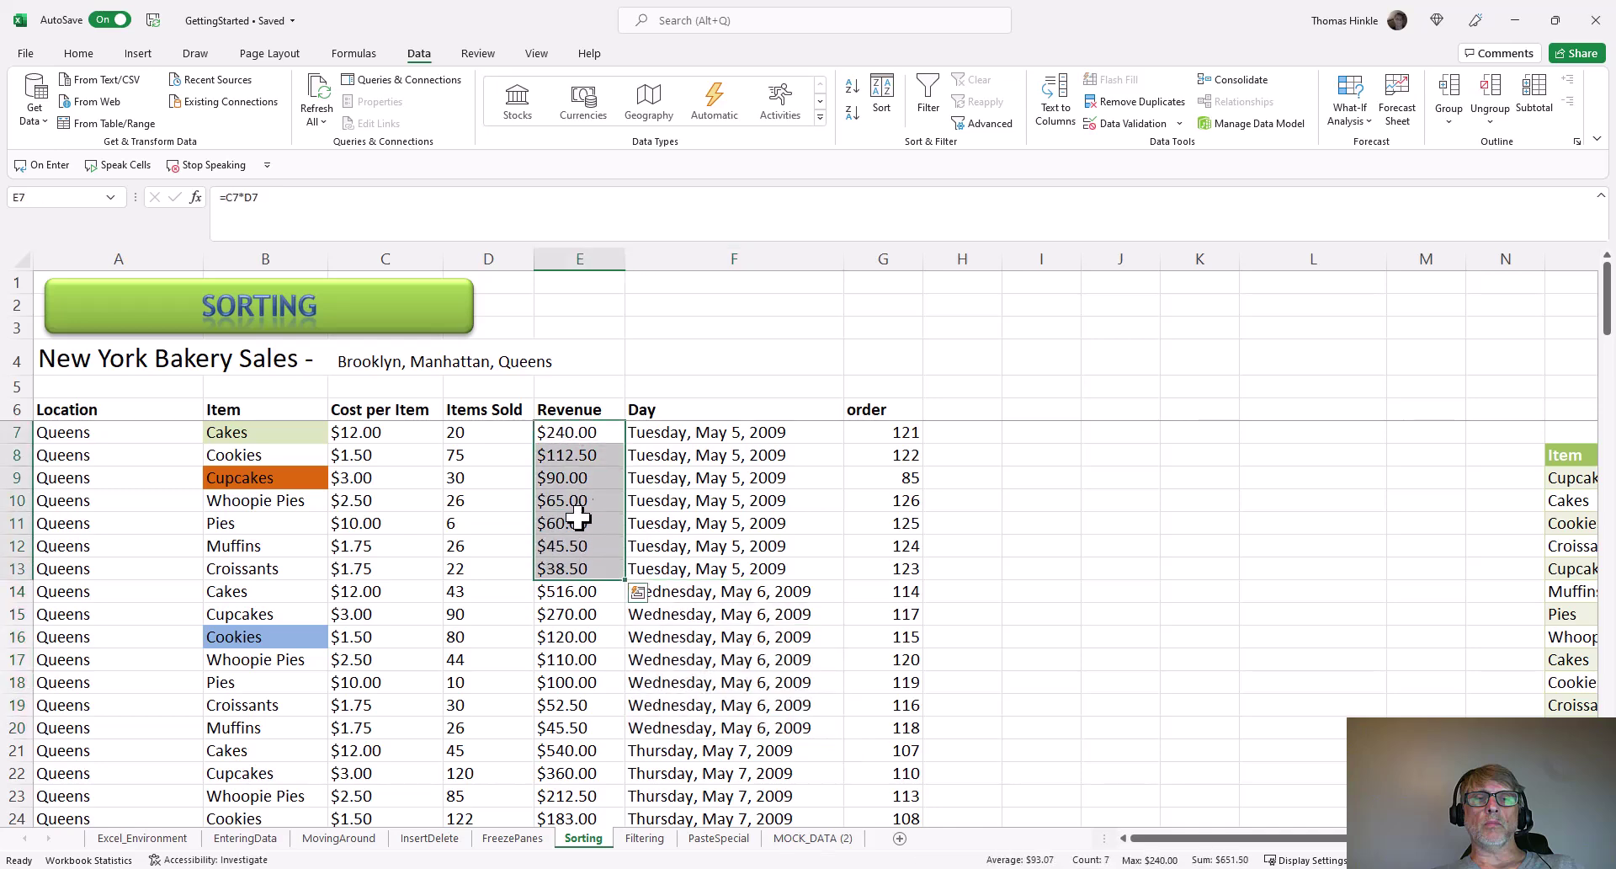
- Examine the first item listed for each day from May 5 to May 7, 2009 in the Queens rows
click(653, 433)
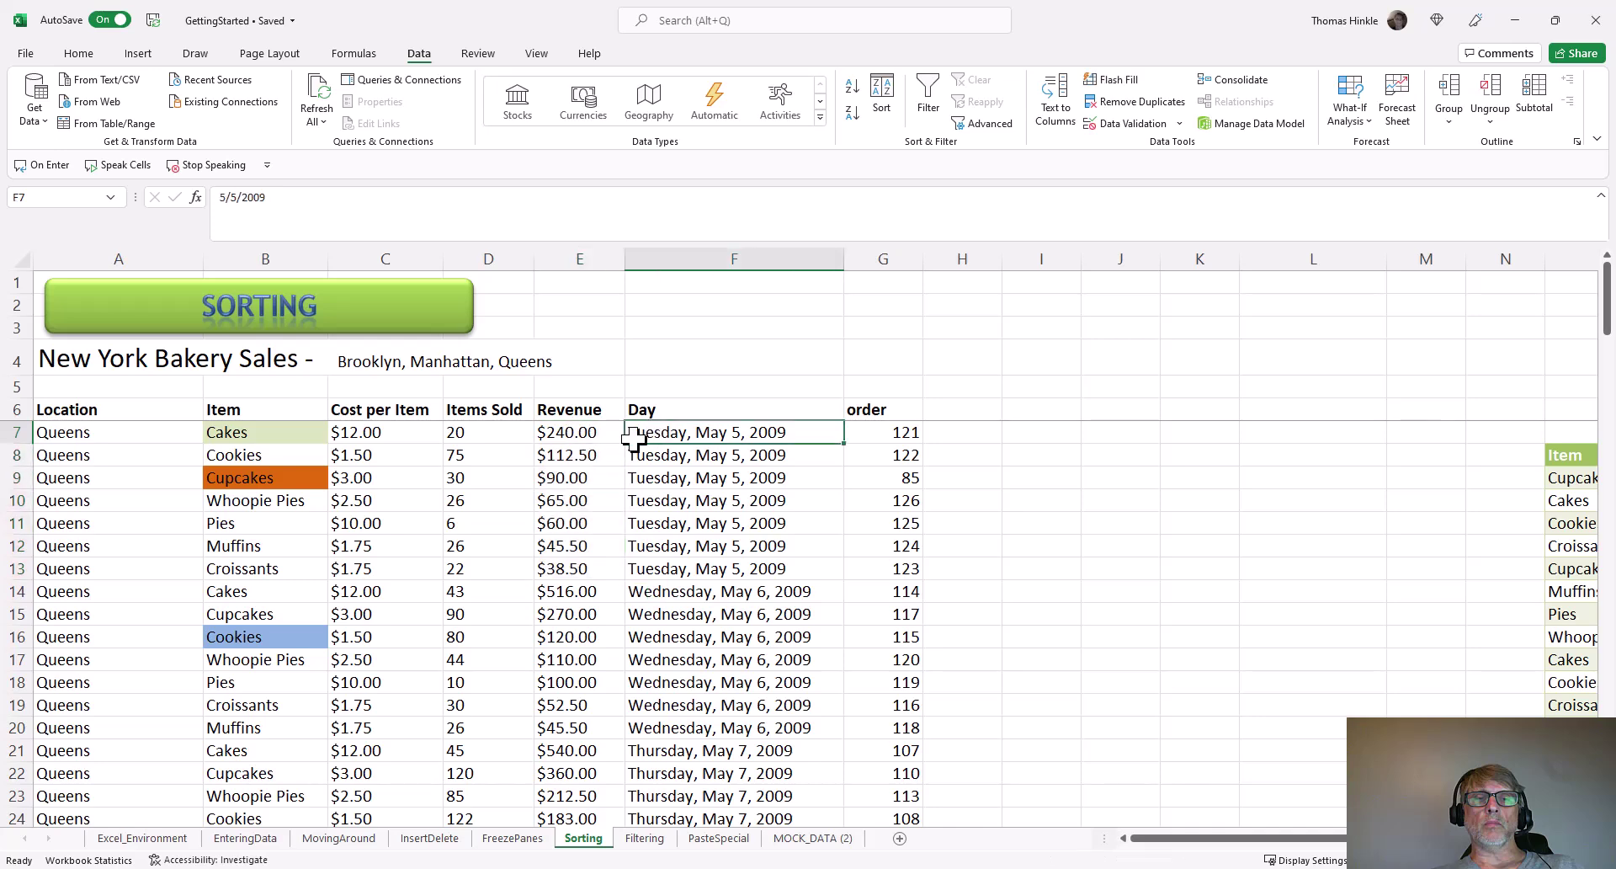
click(279, 431)
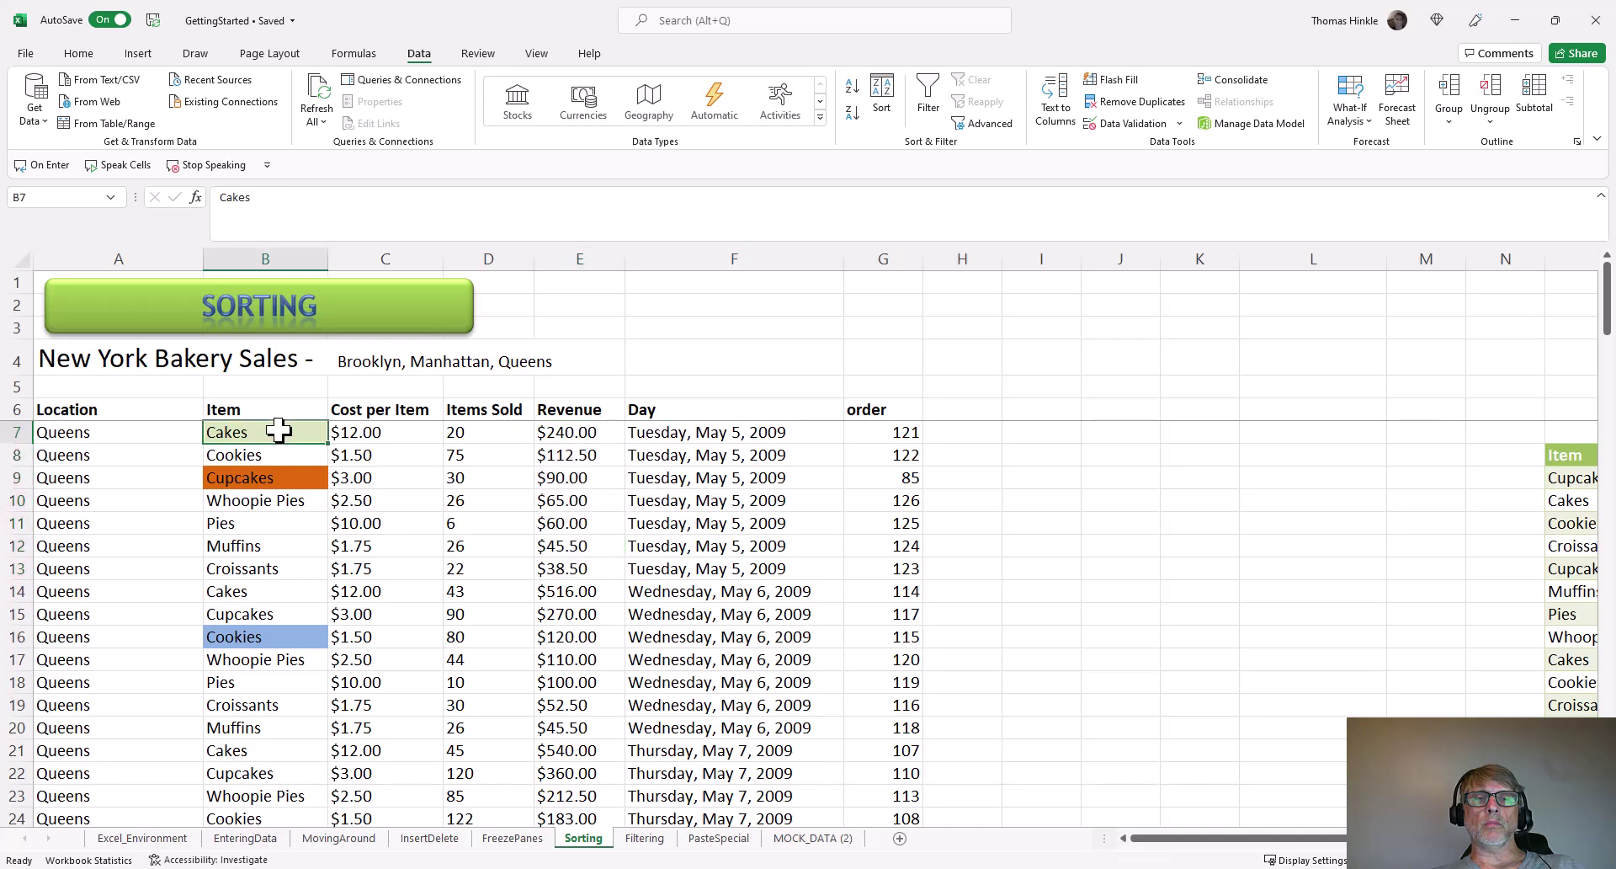
click(694, 593)
drag(324, 593, 362, 592)
drag(427, 645, 650, 749)
click(651, 750)
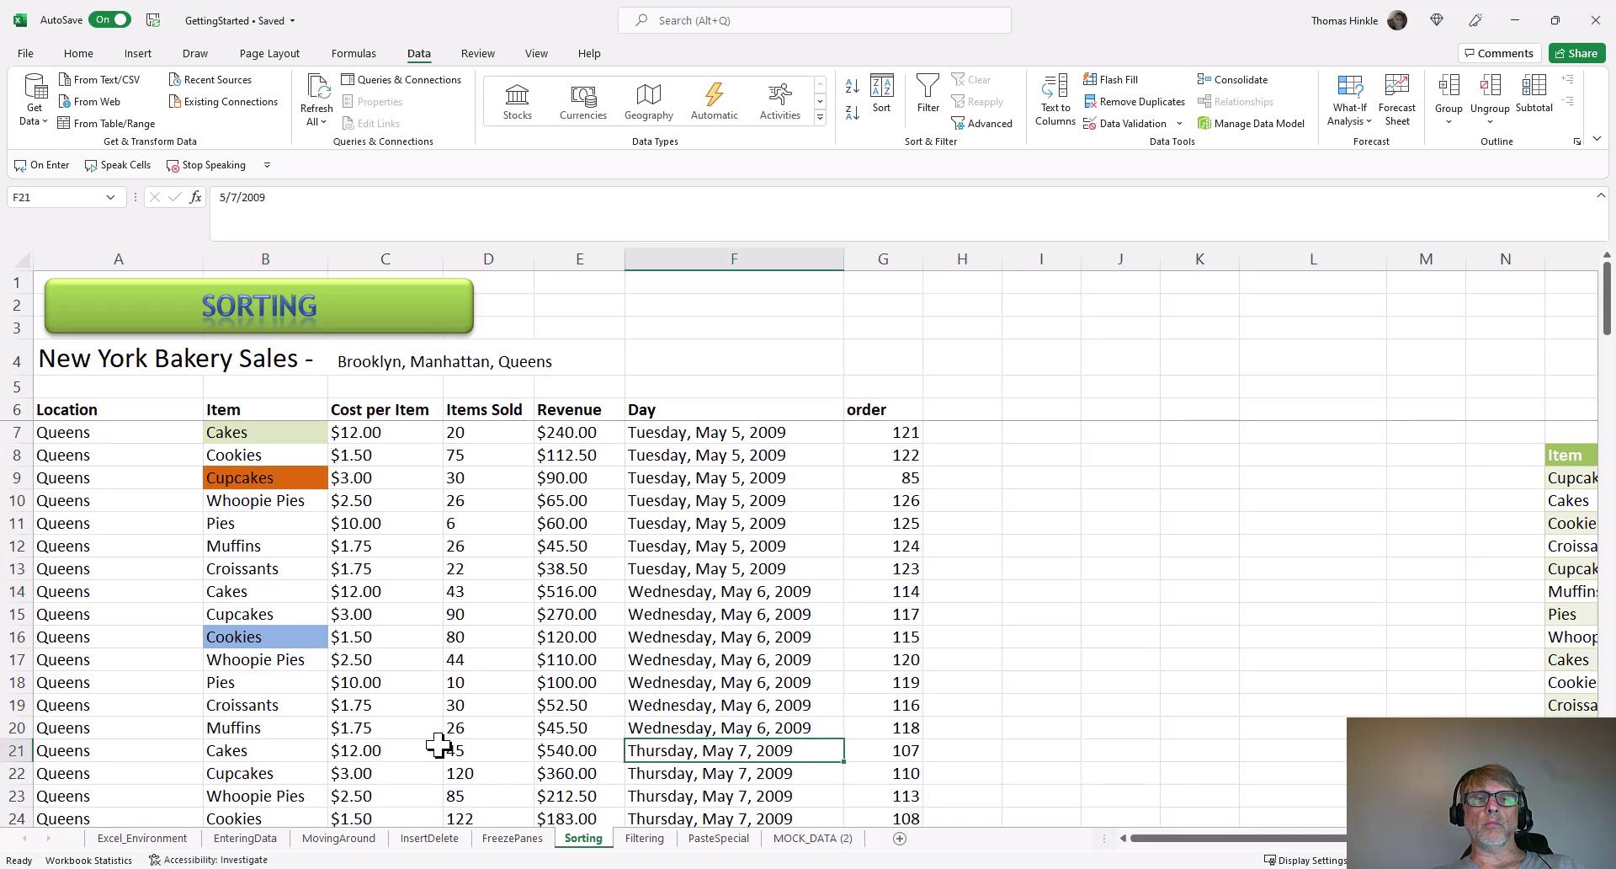
click(262, 747)
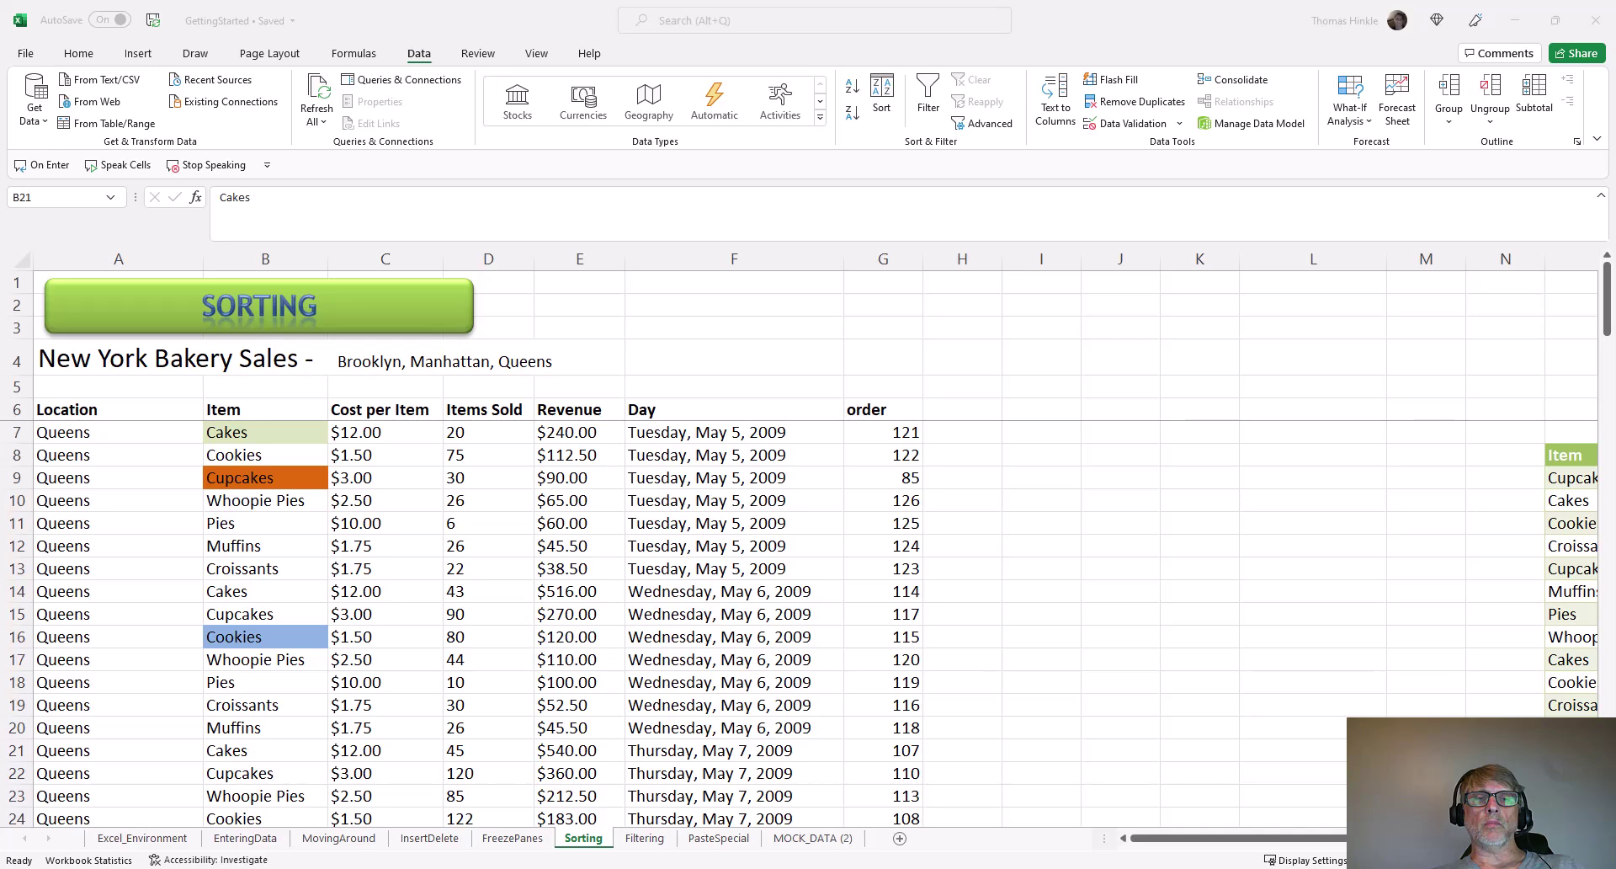
- Restore the bakery table's original row order by sorting the order column from smallest to largest
click(876, 477)
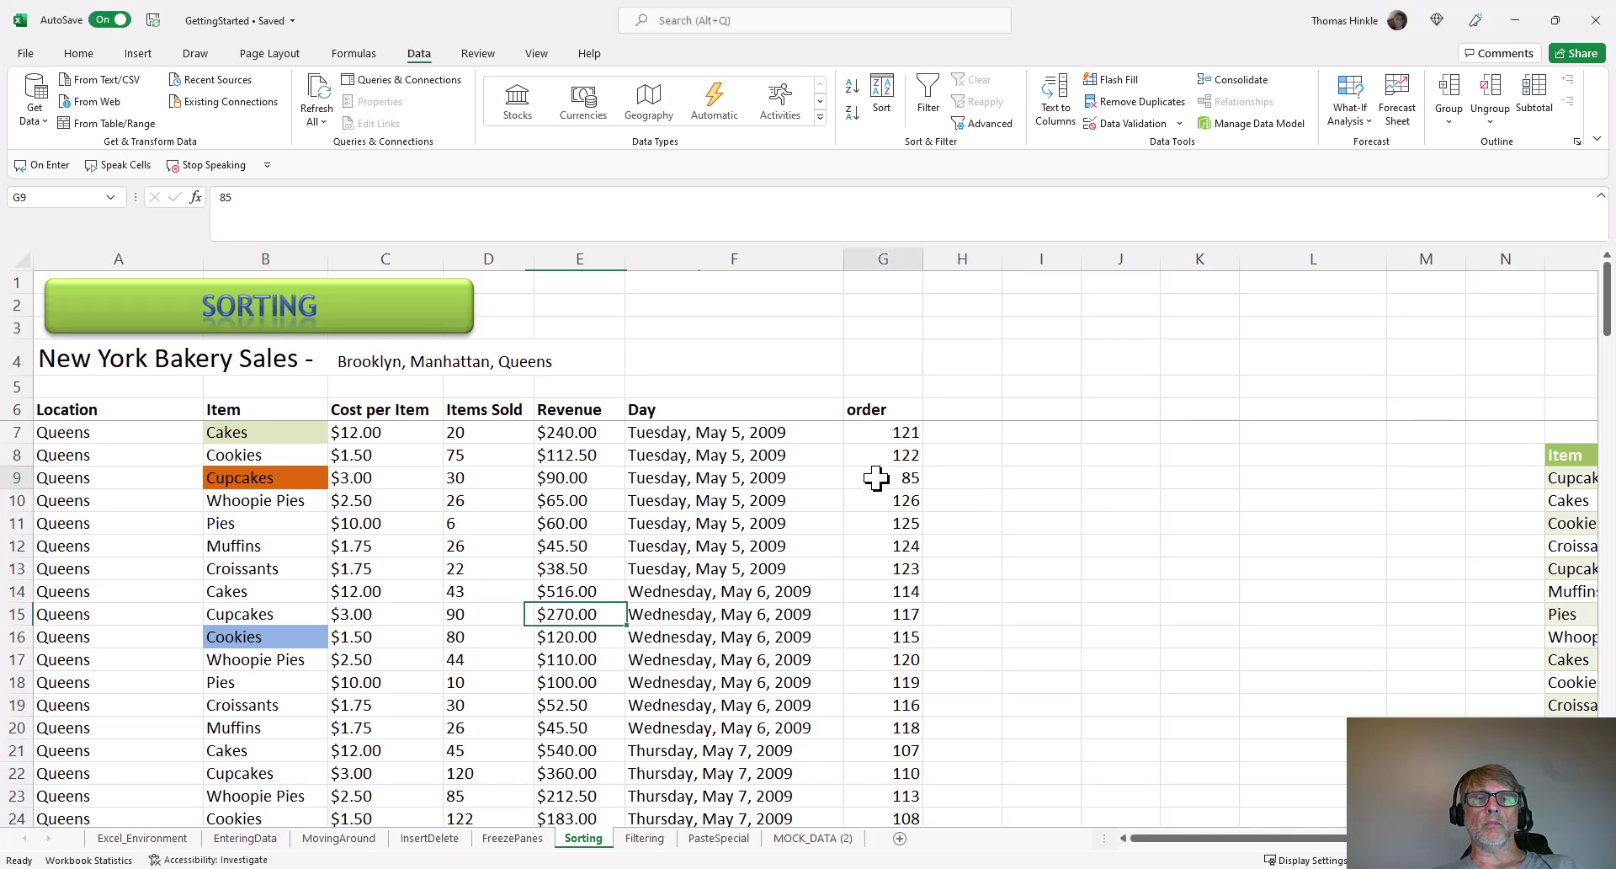
click(852, 86)
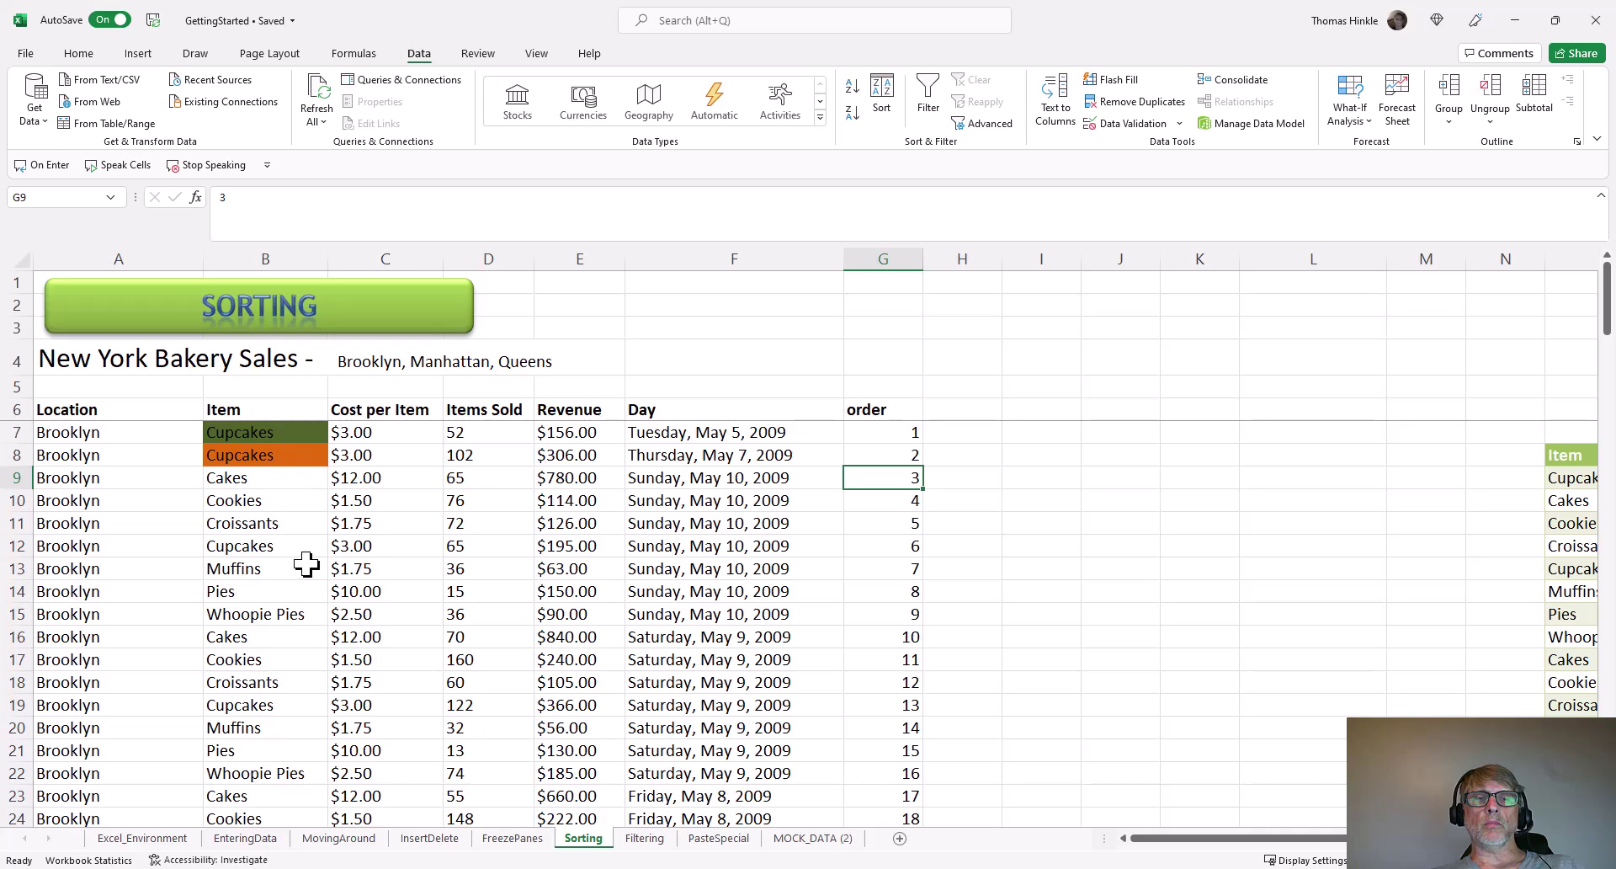
scroll(307, 564, down, 13)
scroll(306, 564, up, 12)
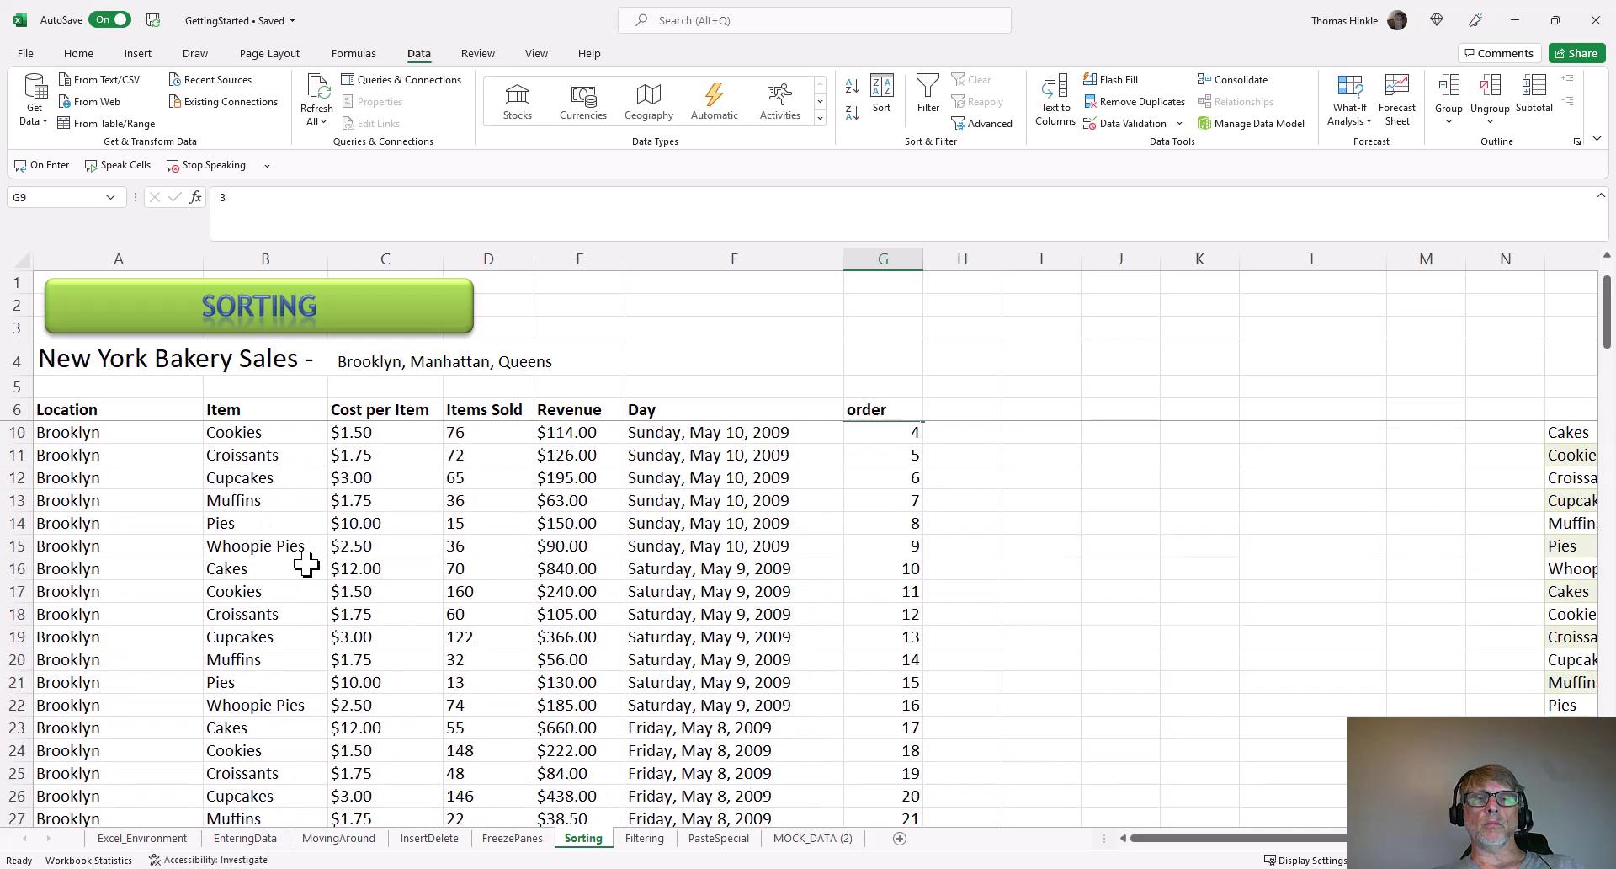
scroll(306, 564, up, 1)
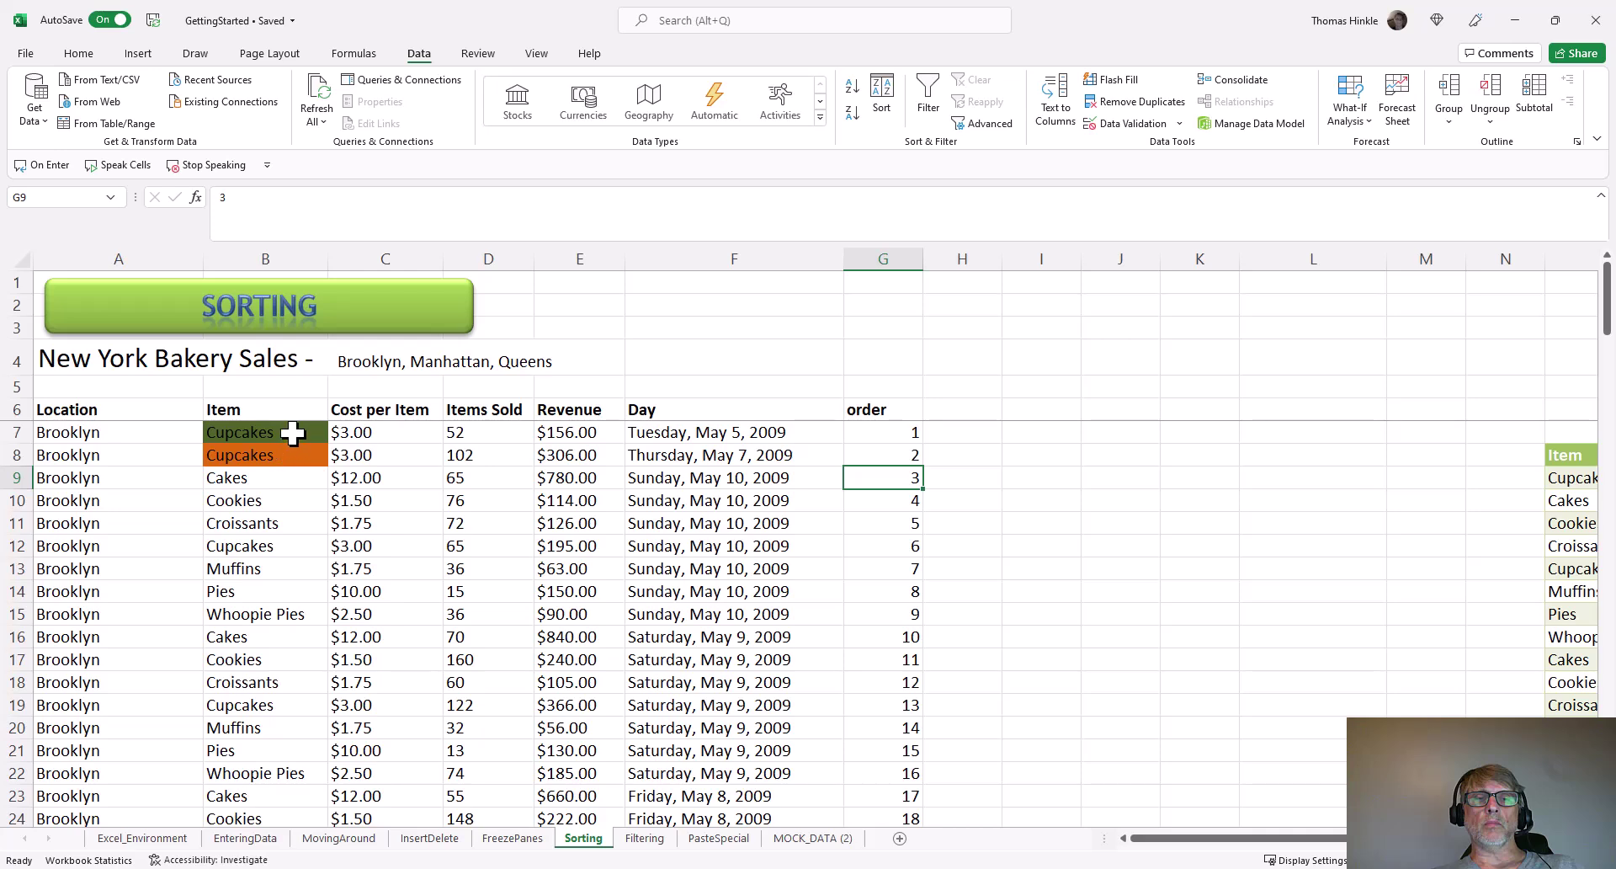
- Set up a custom sort of the bakery table on the Item column by cell color, with orange on top
click(292, 433)
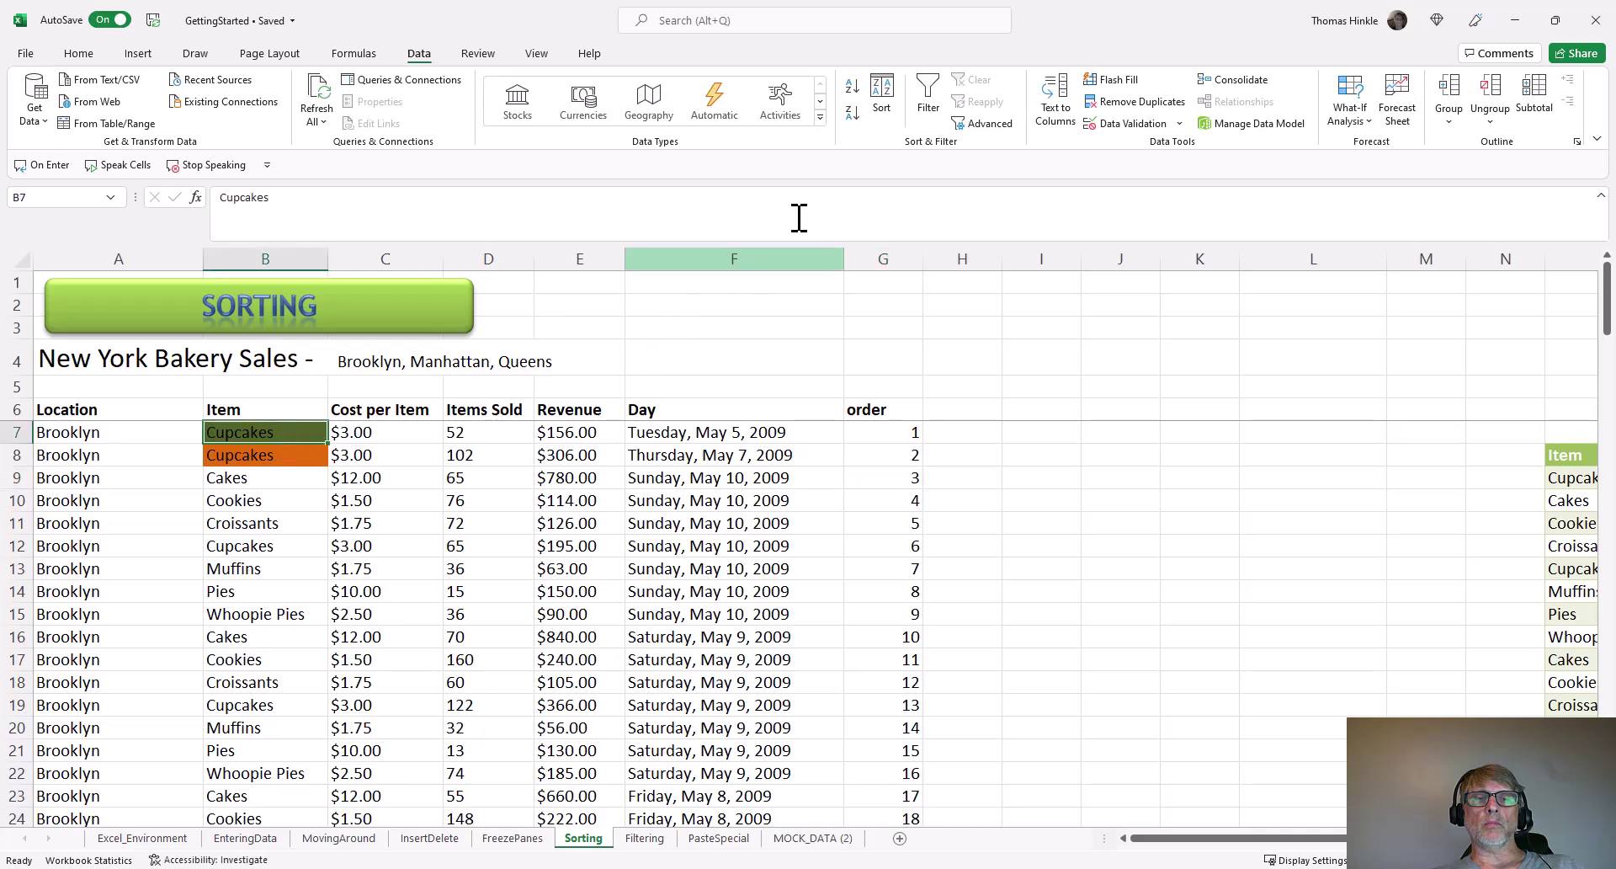
click(885, 102)
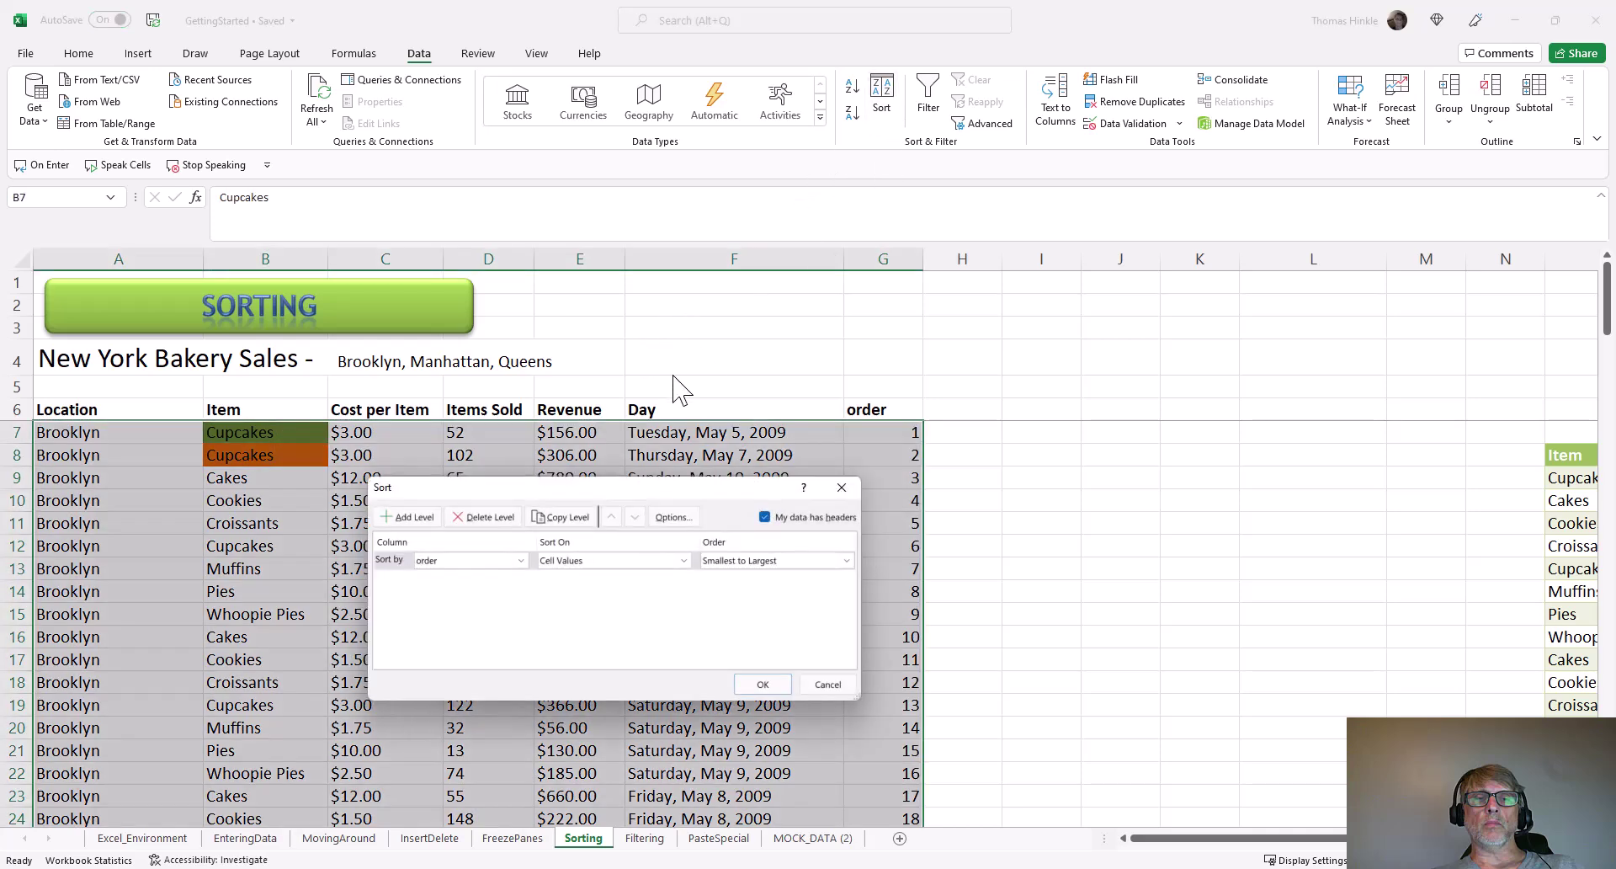
click(522, 561)
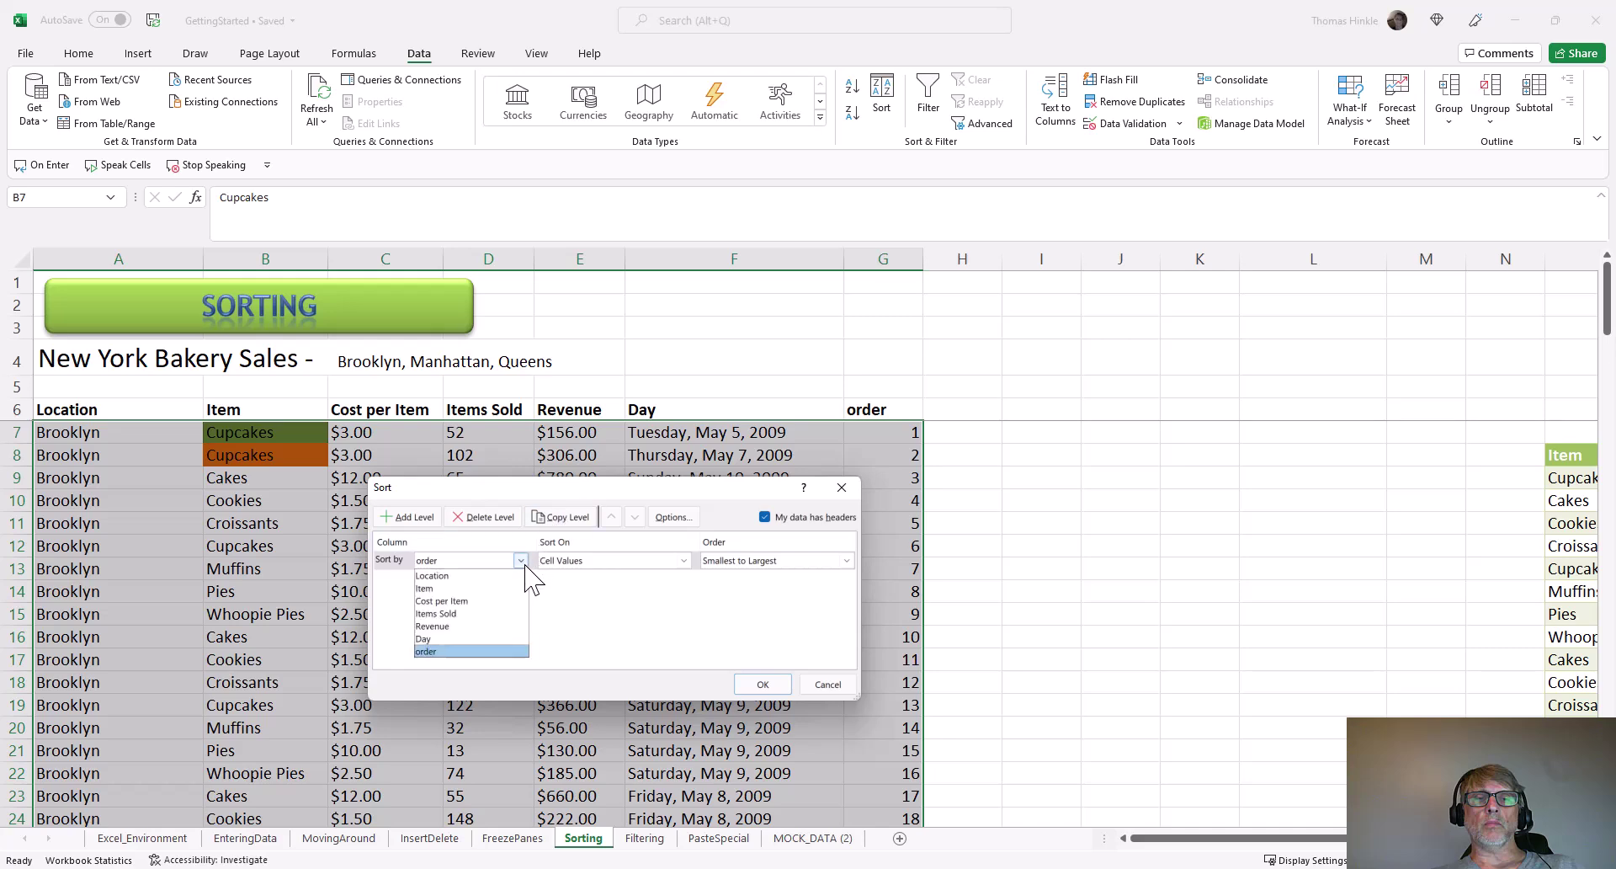
click(471, 590)
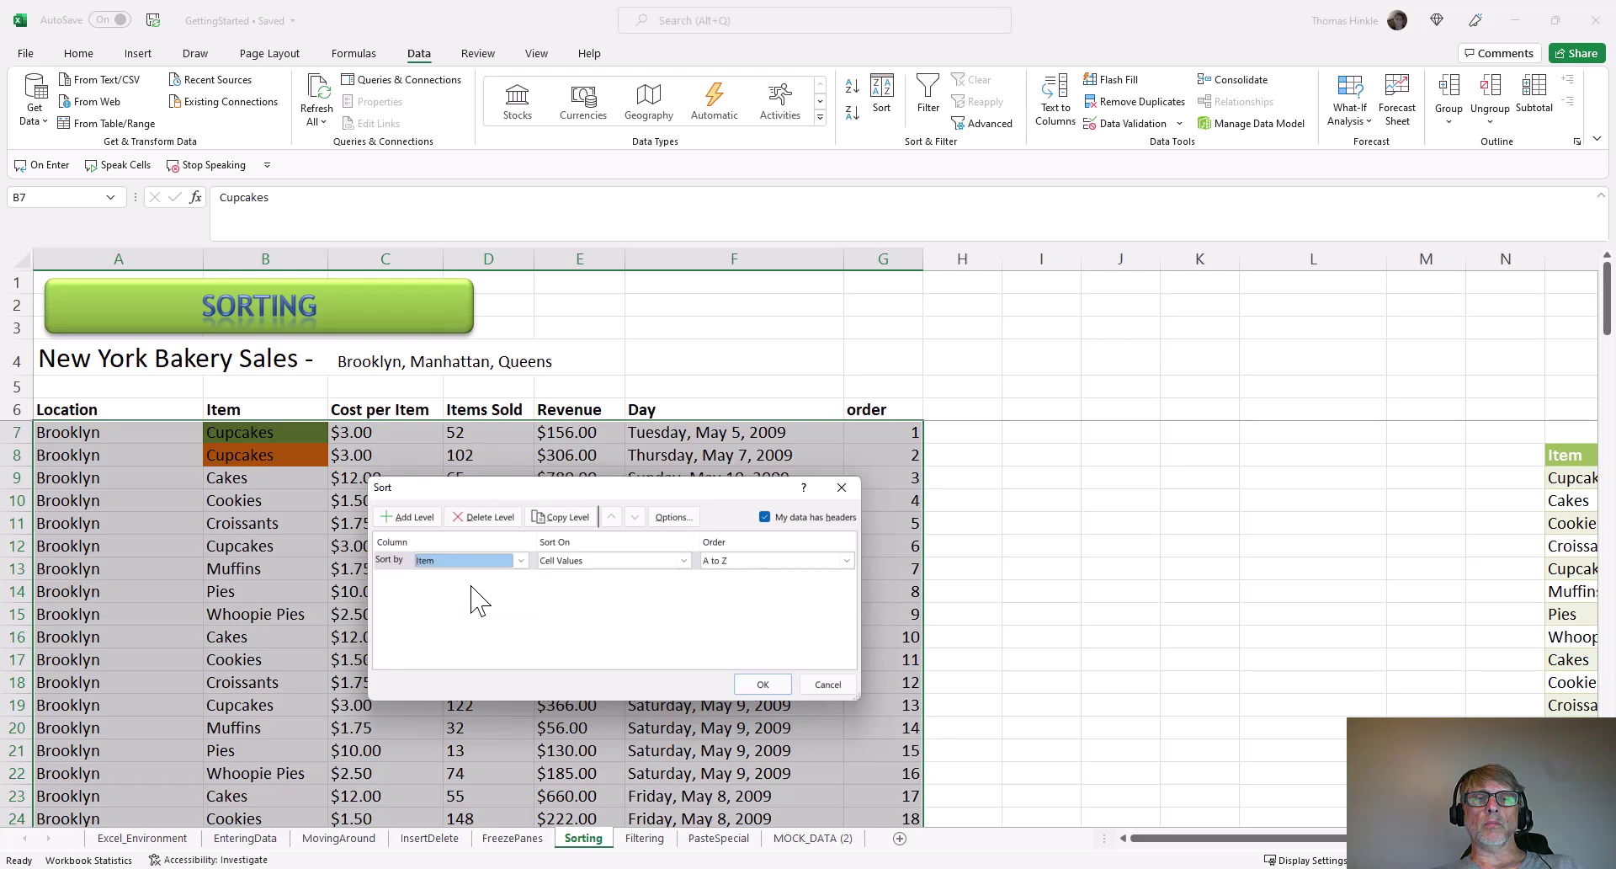
click(638, 561)
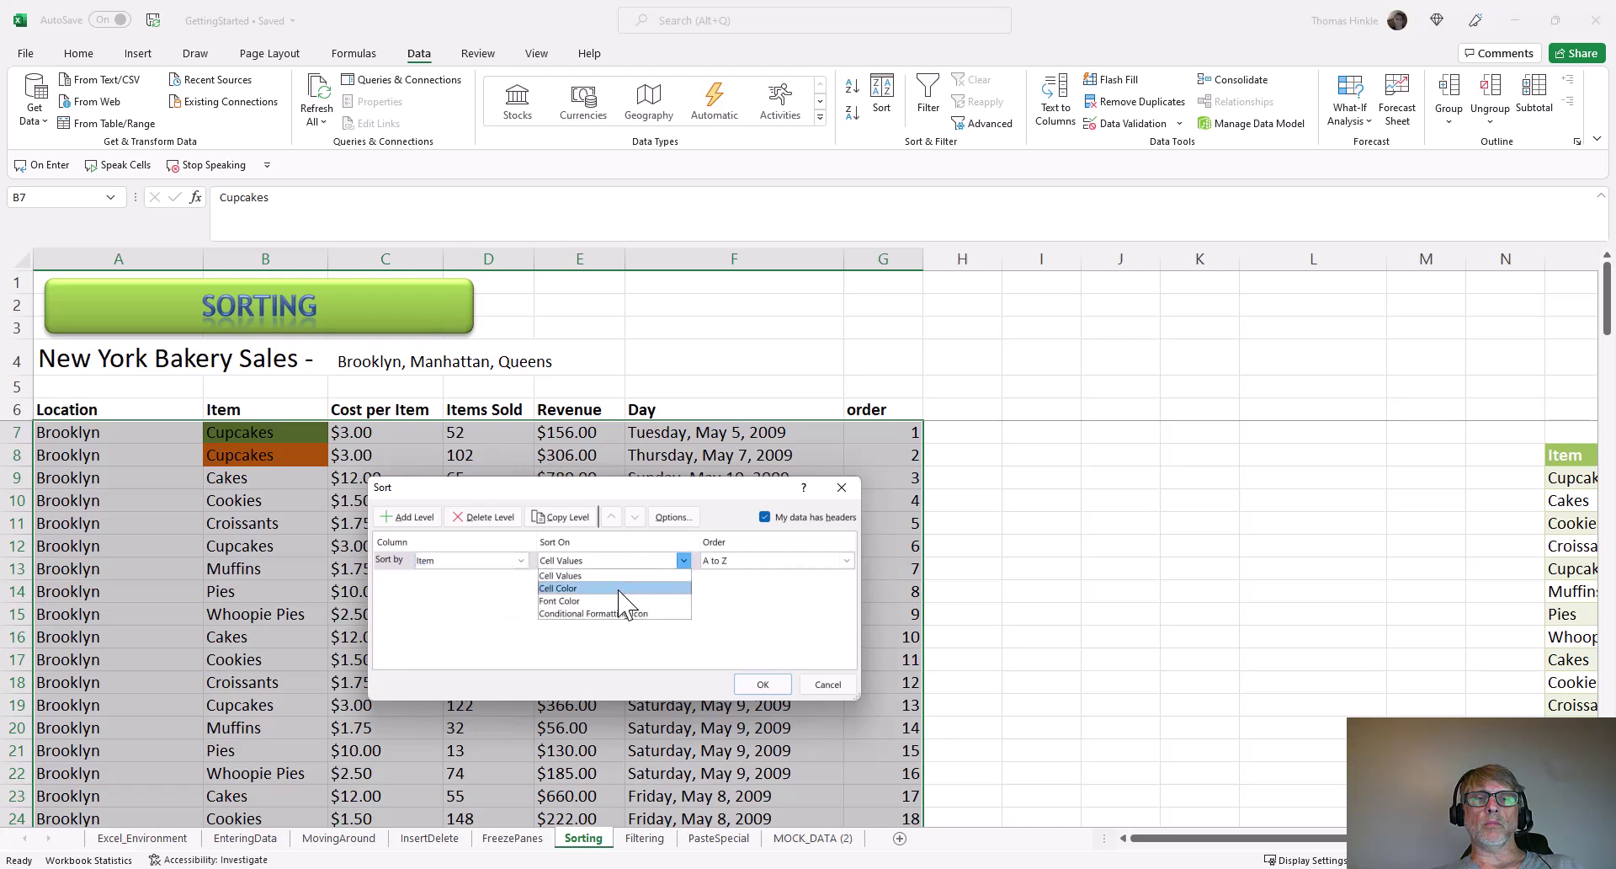
click(623, 589)
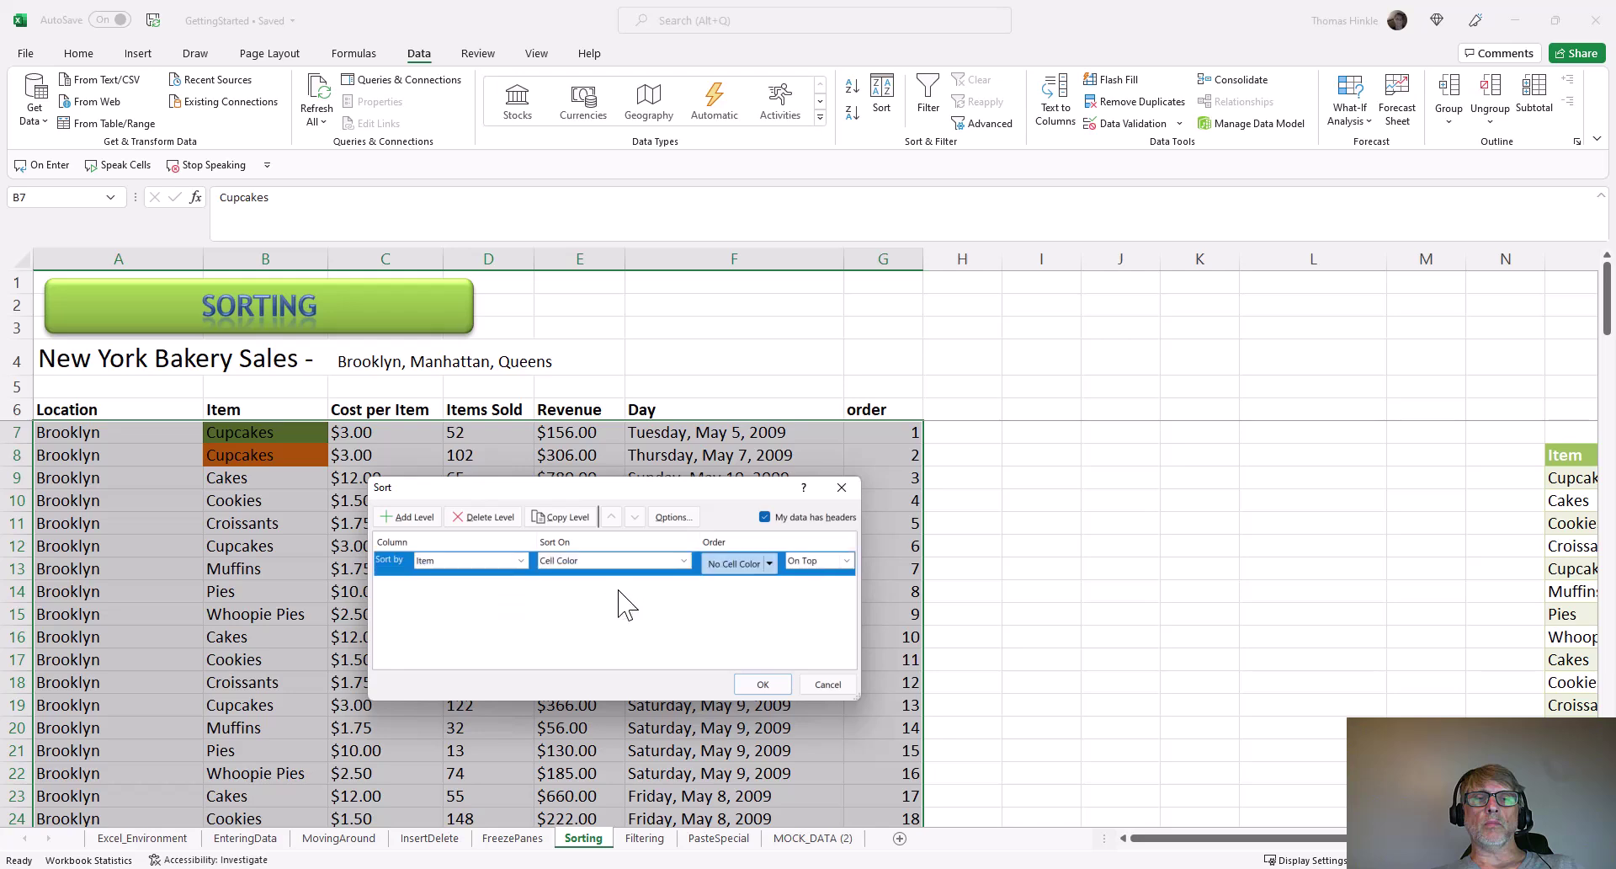
click(768, 563)
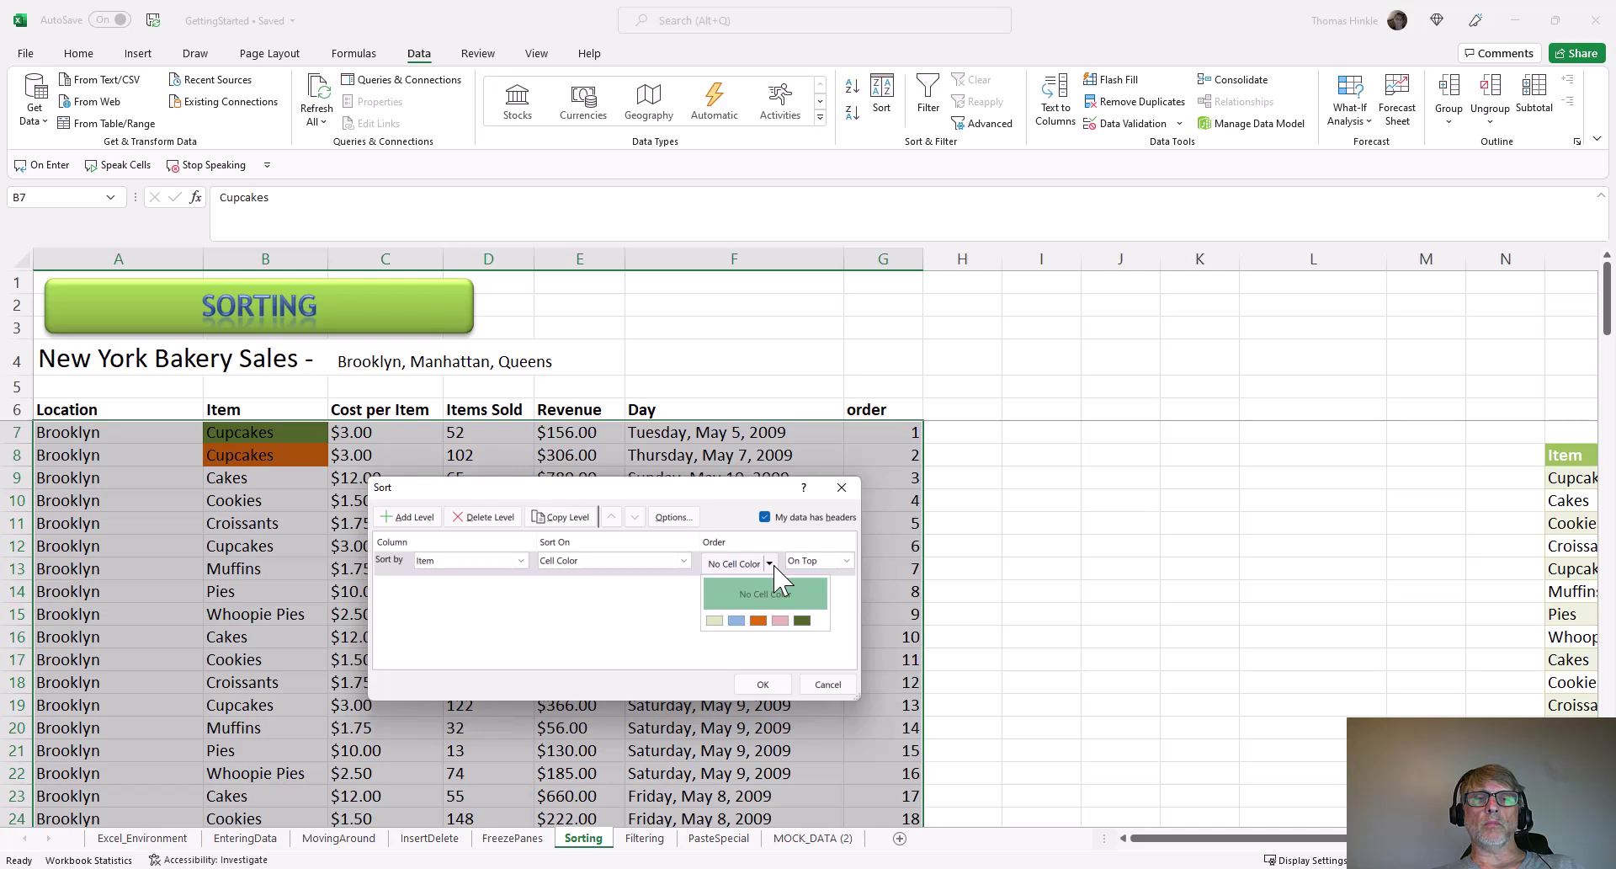
click(759, 621)
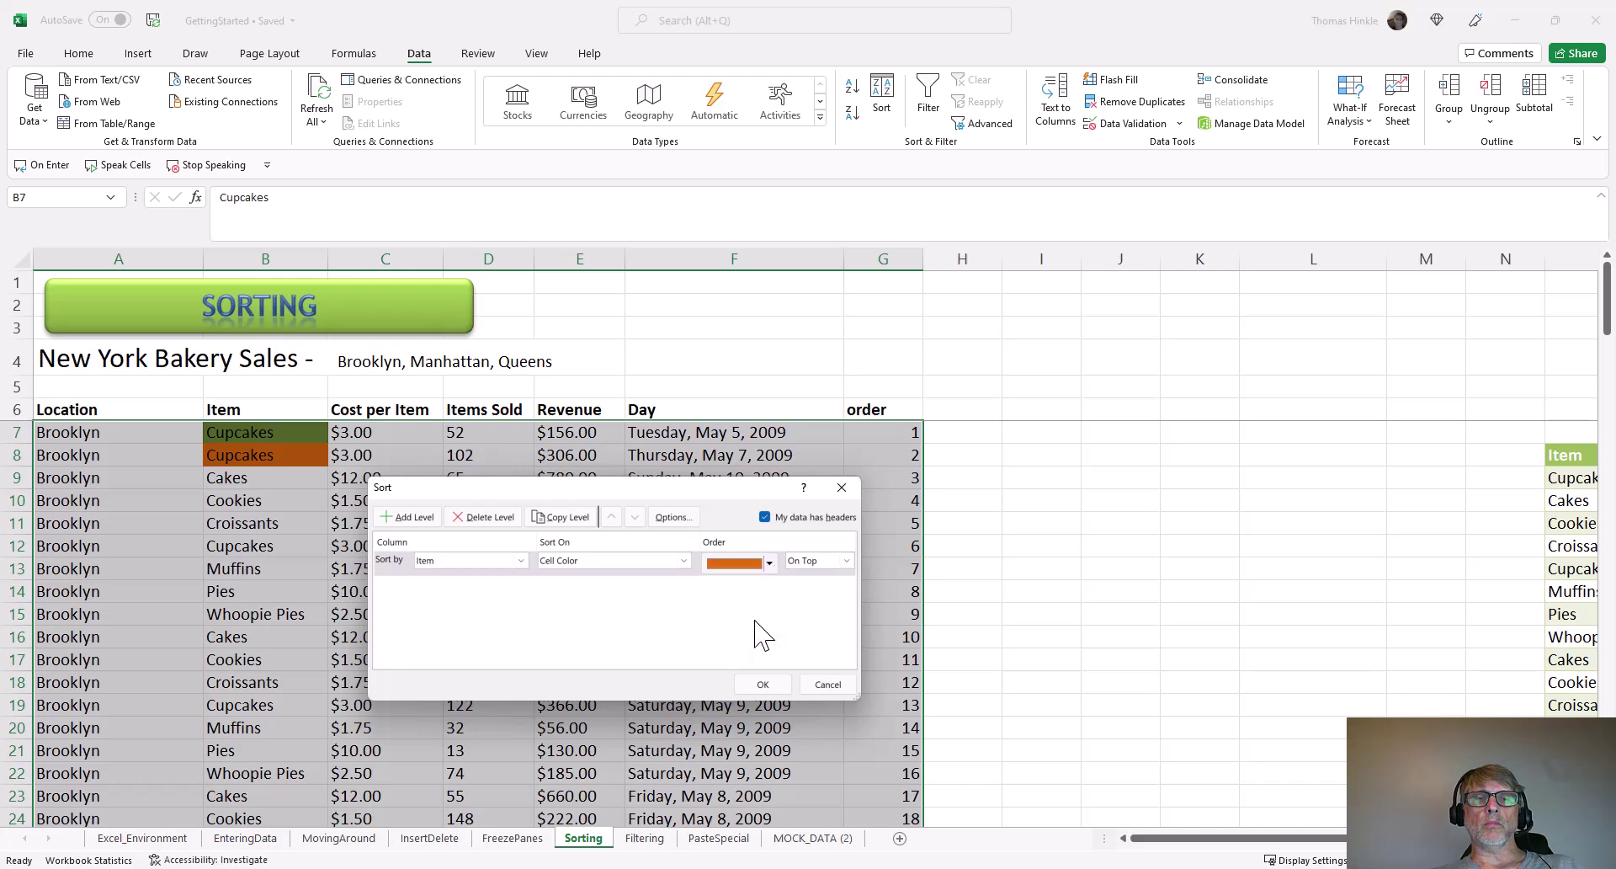
- Add a second sort level on Item by cell color, with dark green on top
click(406, 516)
click(521, 584)
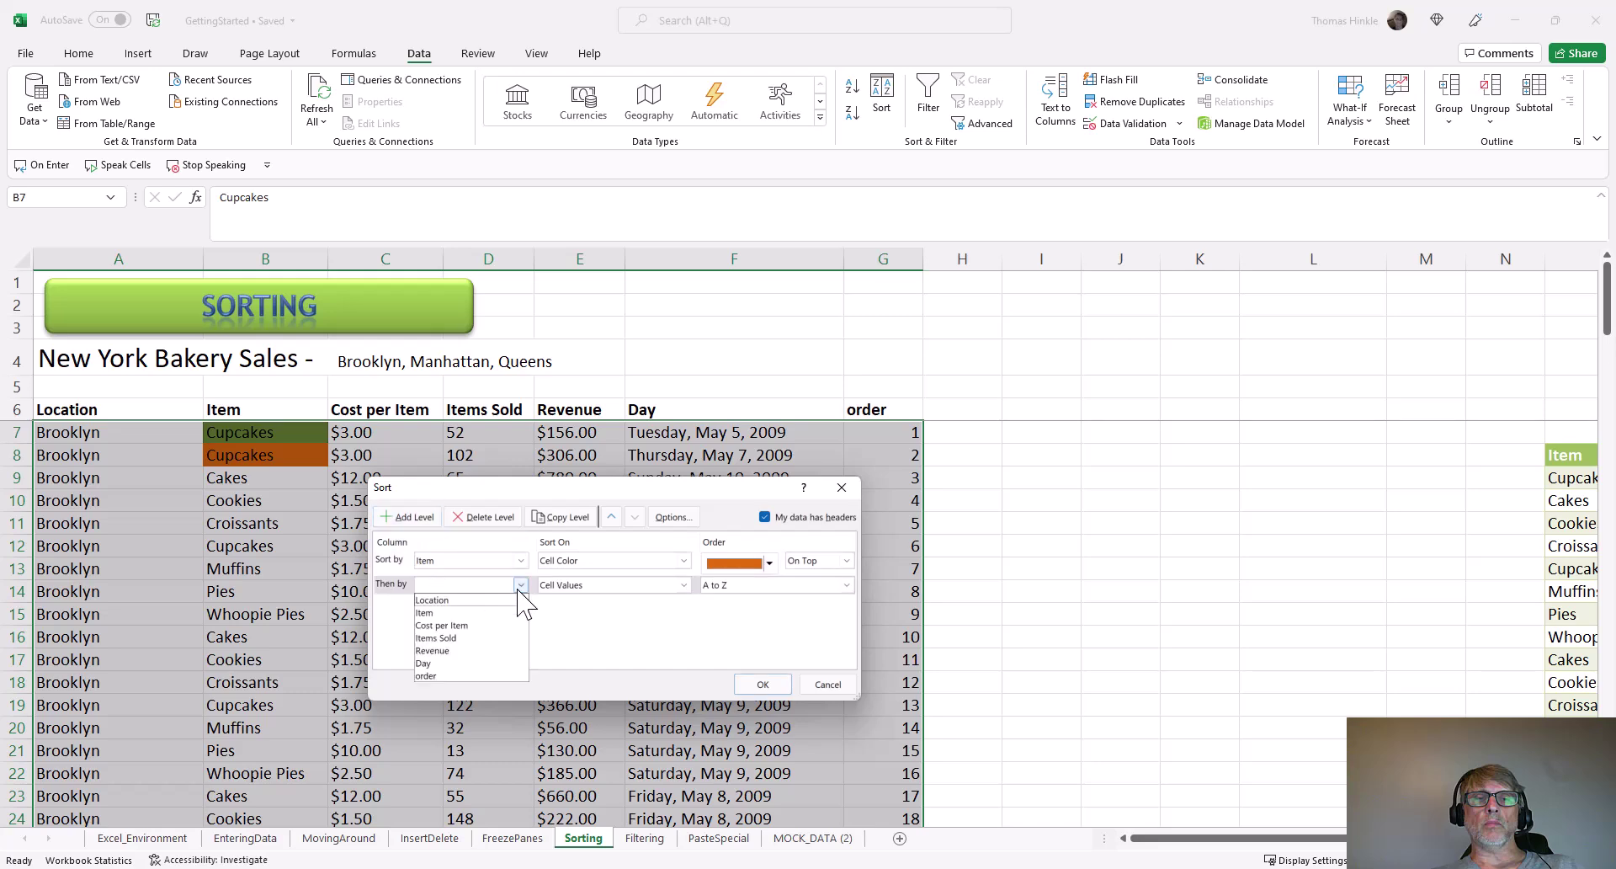
click(511, 613)
click(593, 587)
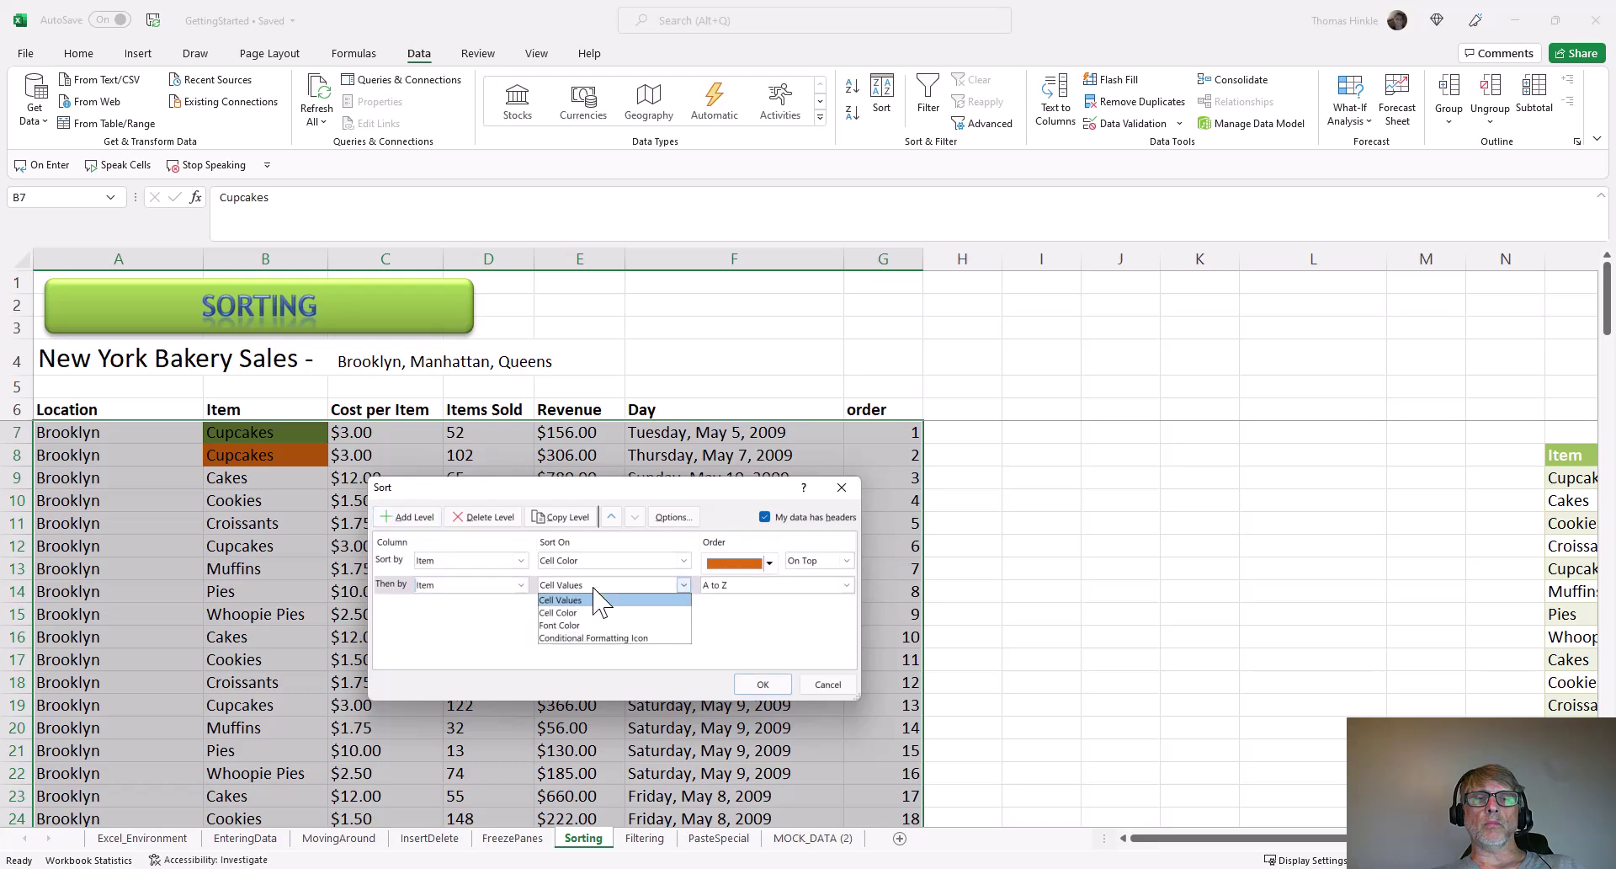
click(598, 613)
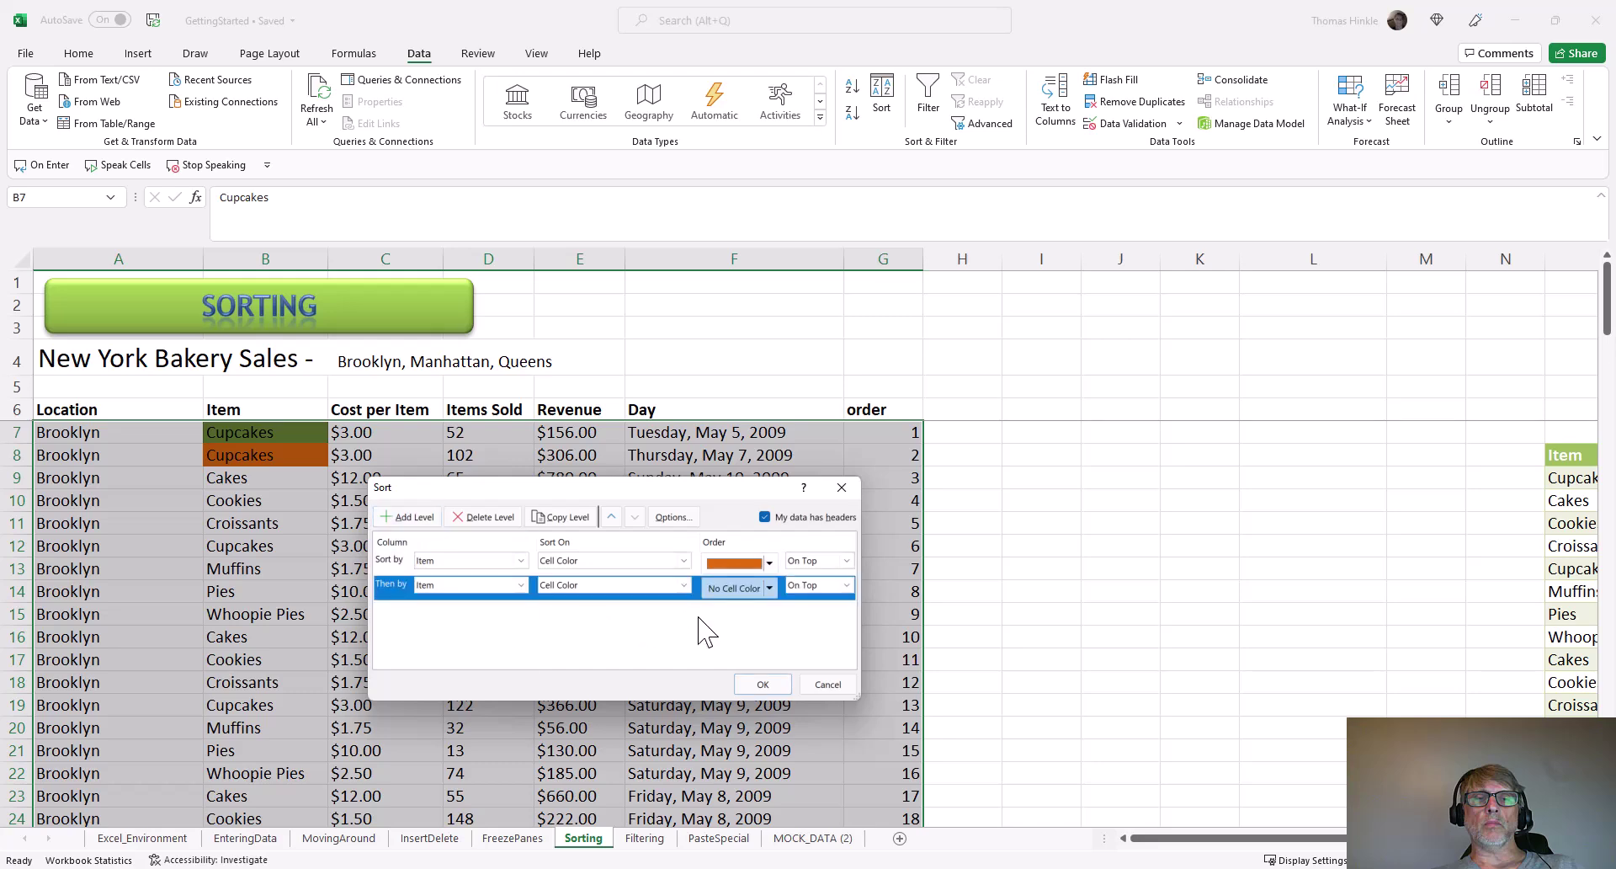
click(770, 588)
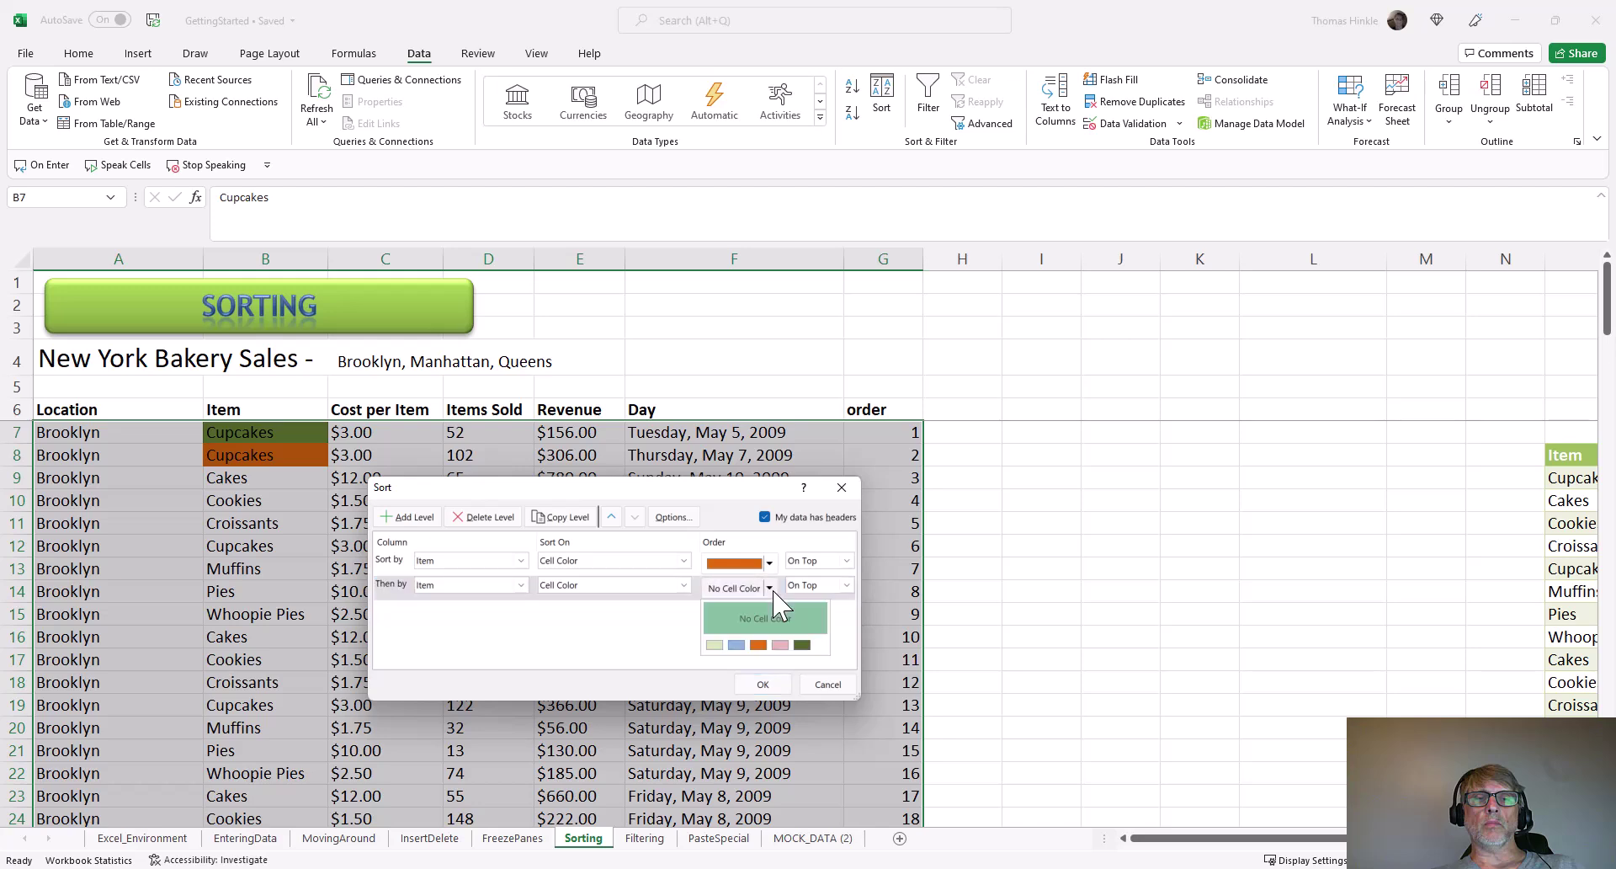
click(801, 645)
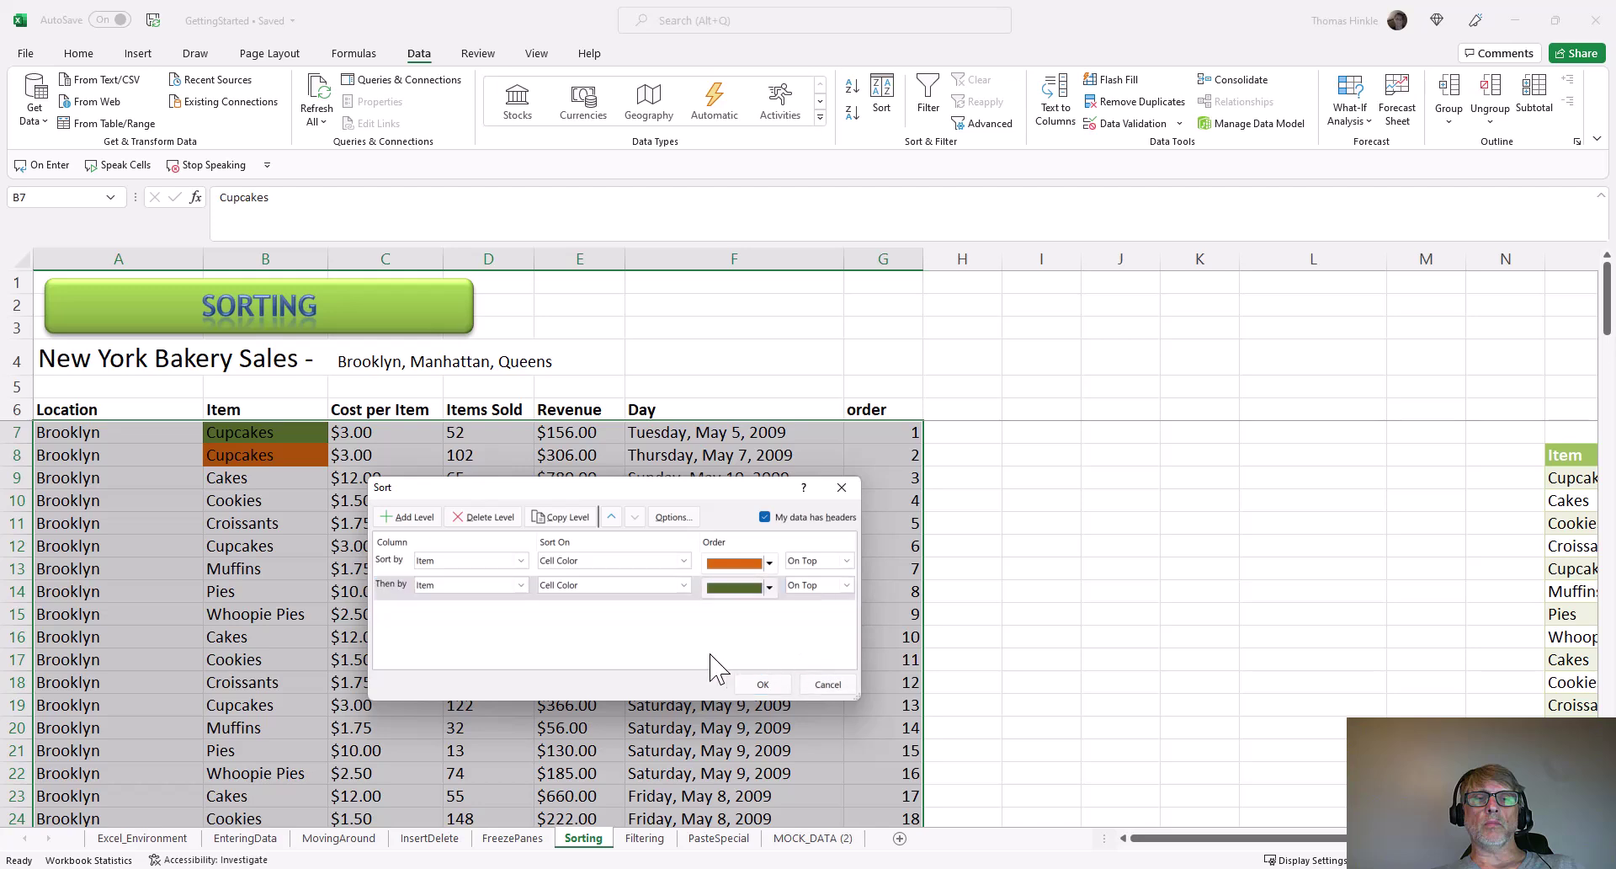
- Add a third sort level on Item by cell color with light blue on top, and apply the custom sort
click(410, 517)
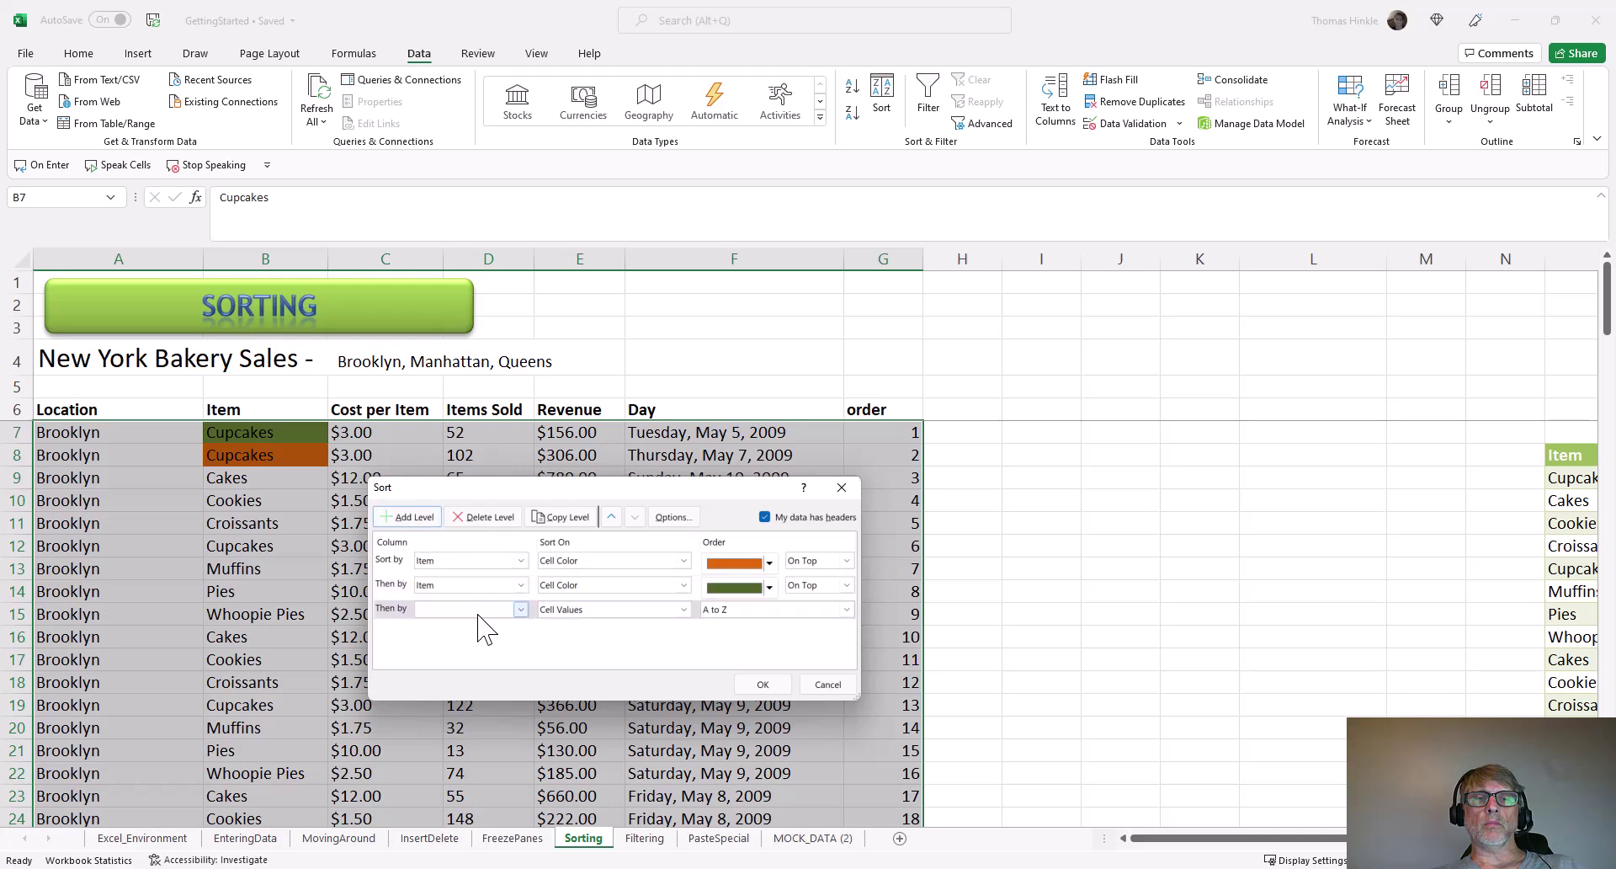
click(521, 609)
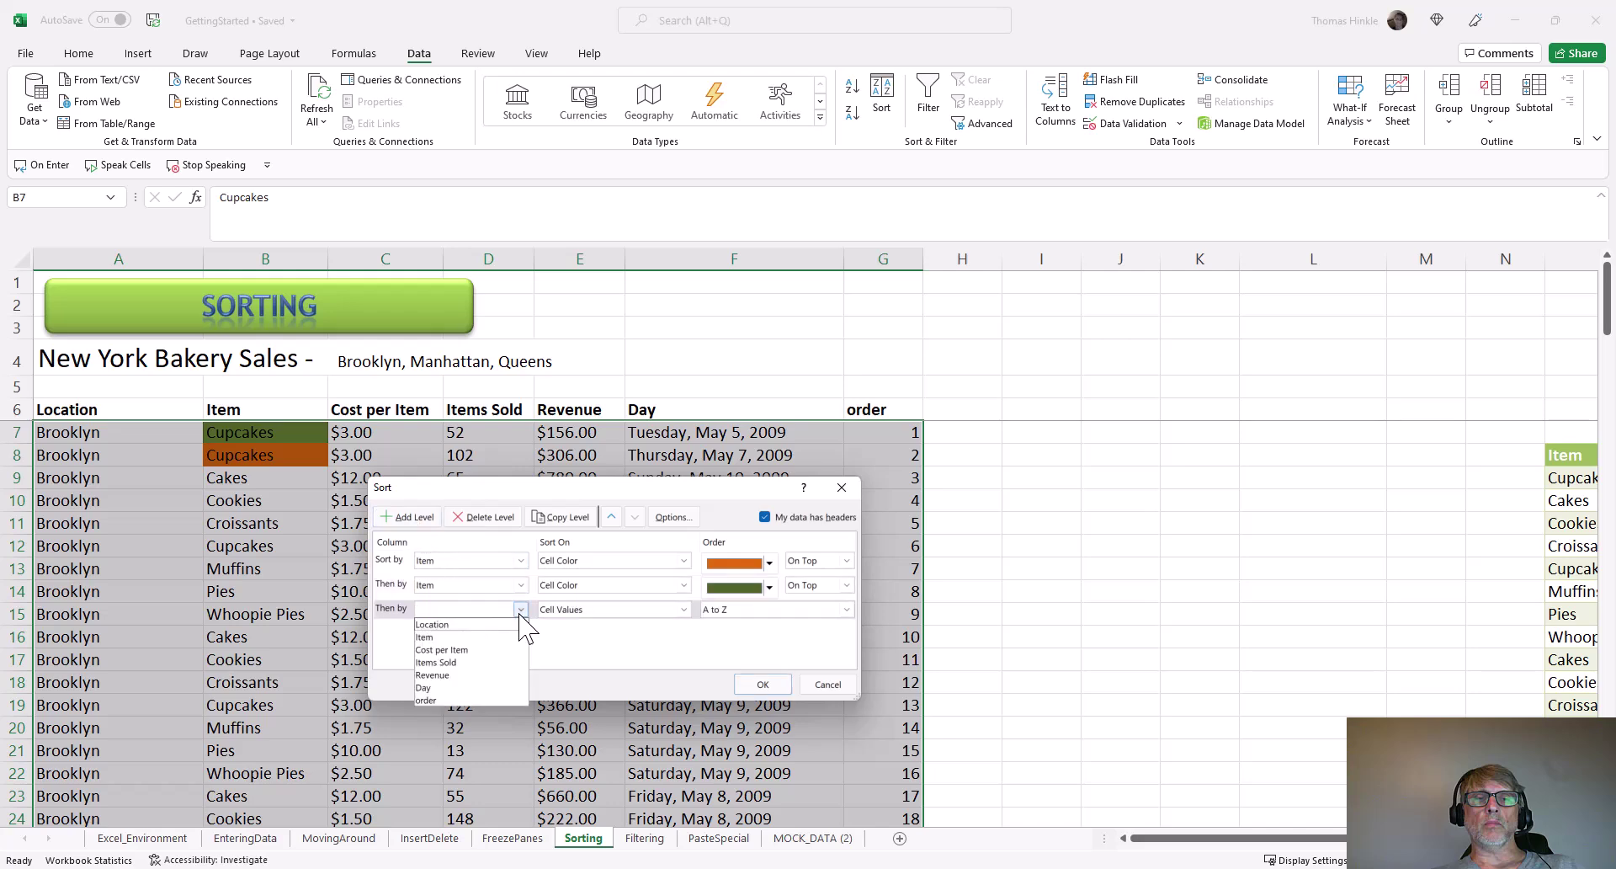
click(497, 637)
click(601, 609)
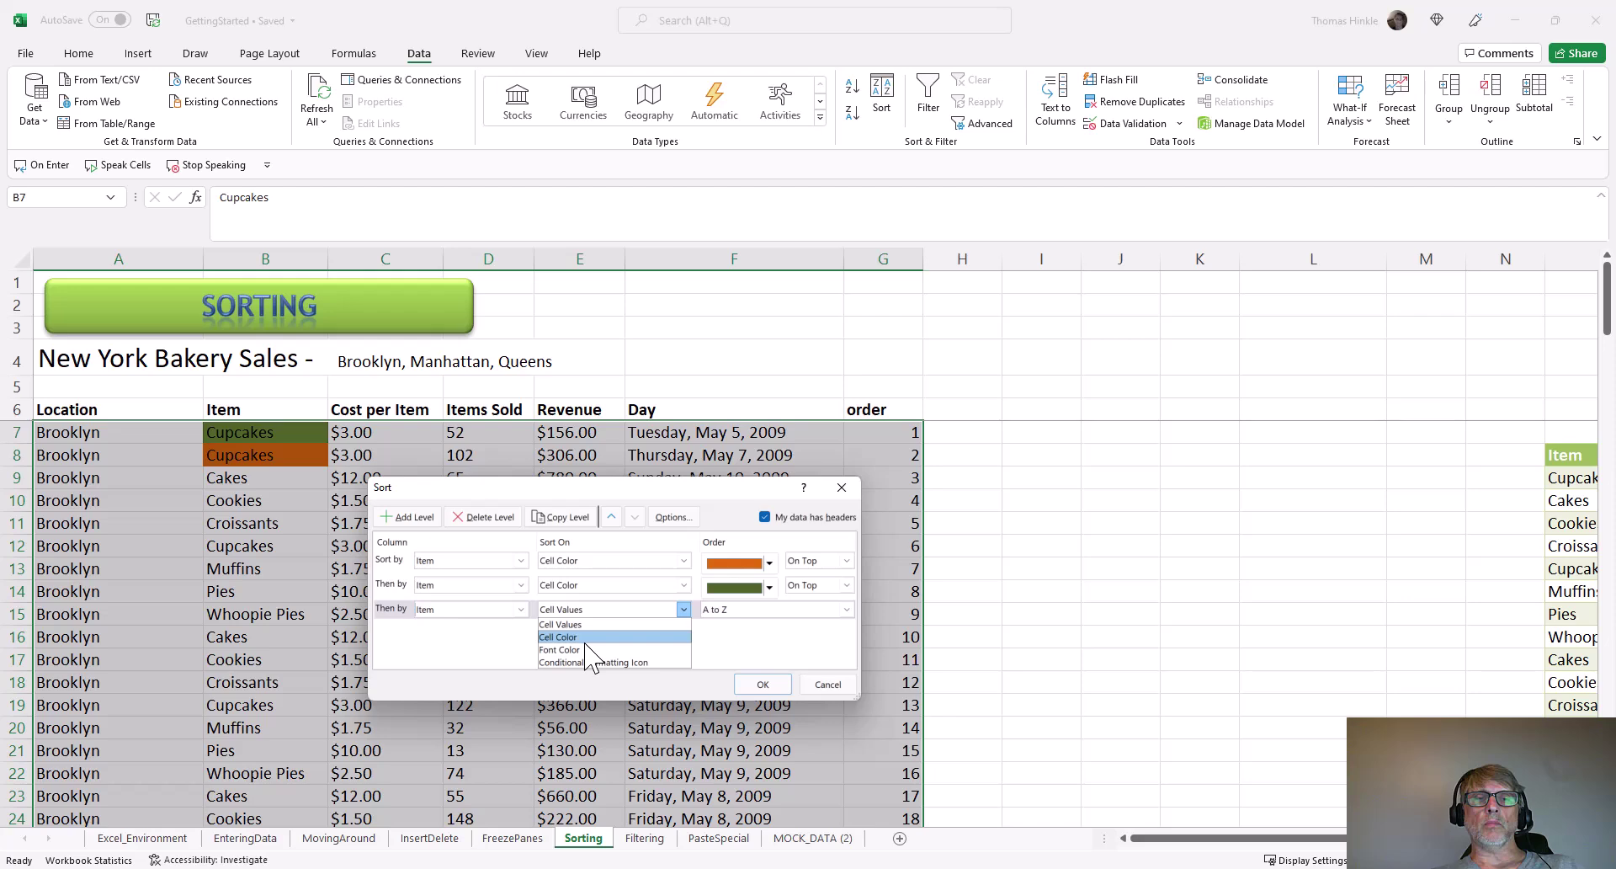
click(587, 639)
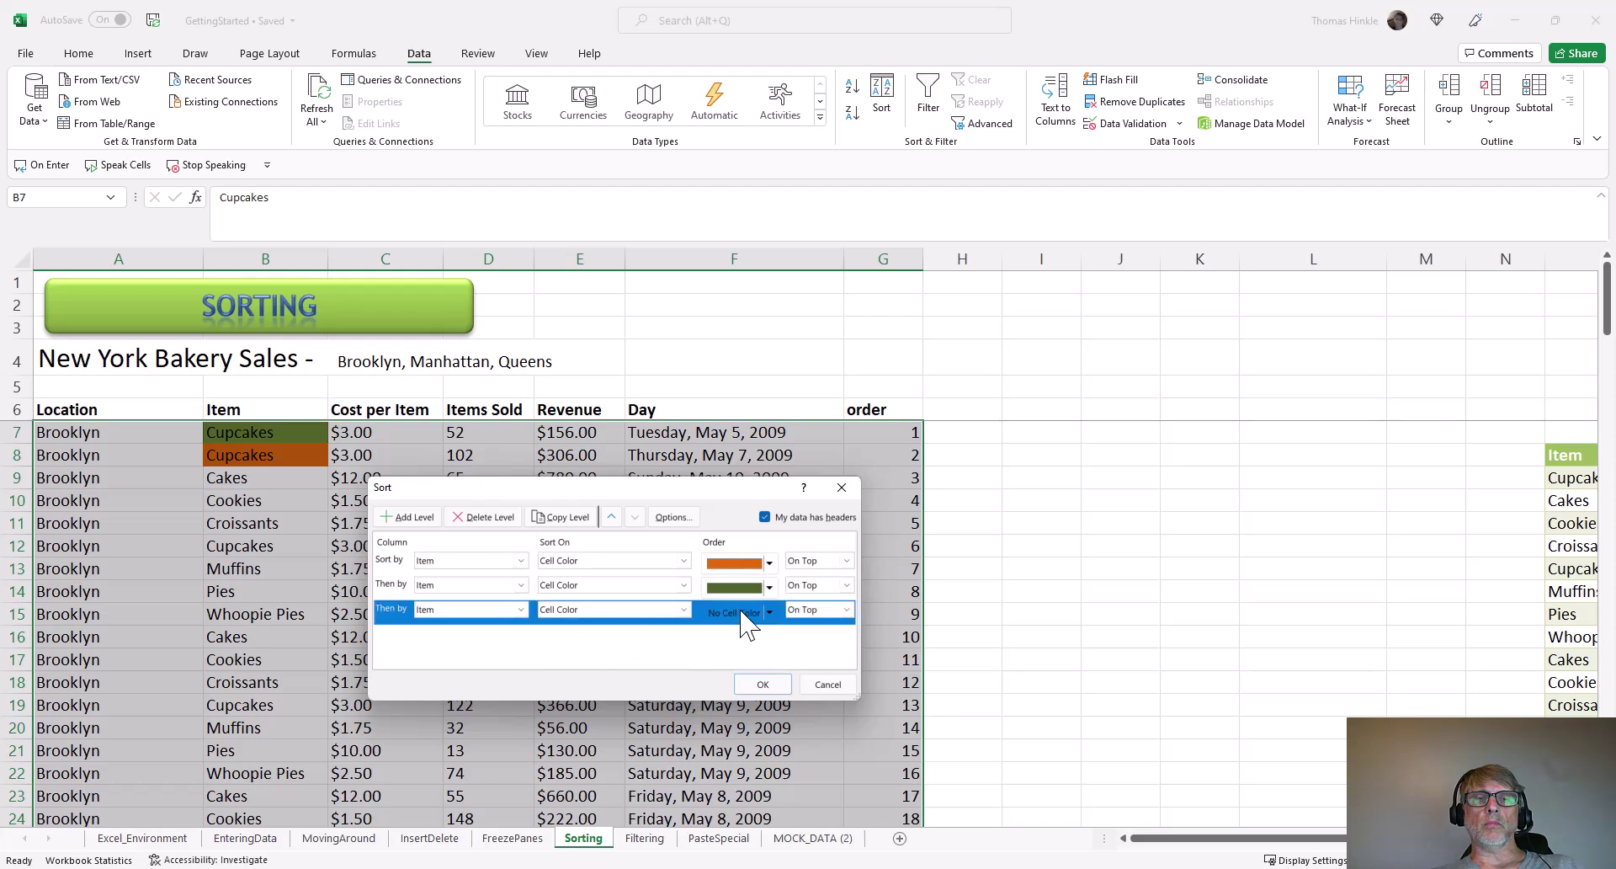
click(768, 613)
click(736, 669)
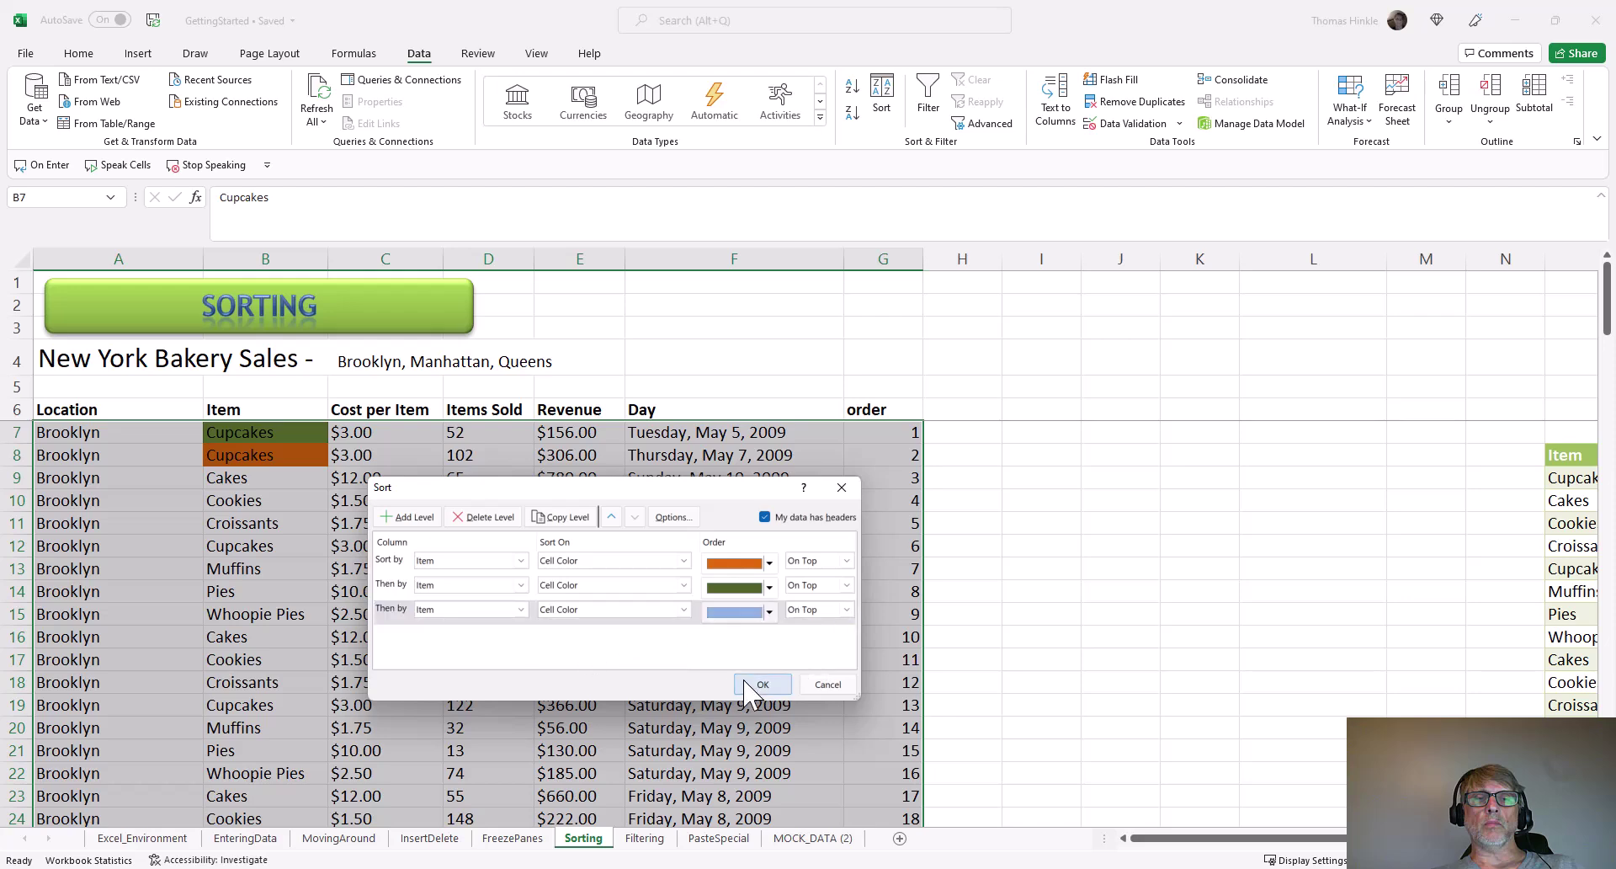
click(762, 685)
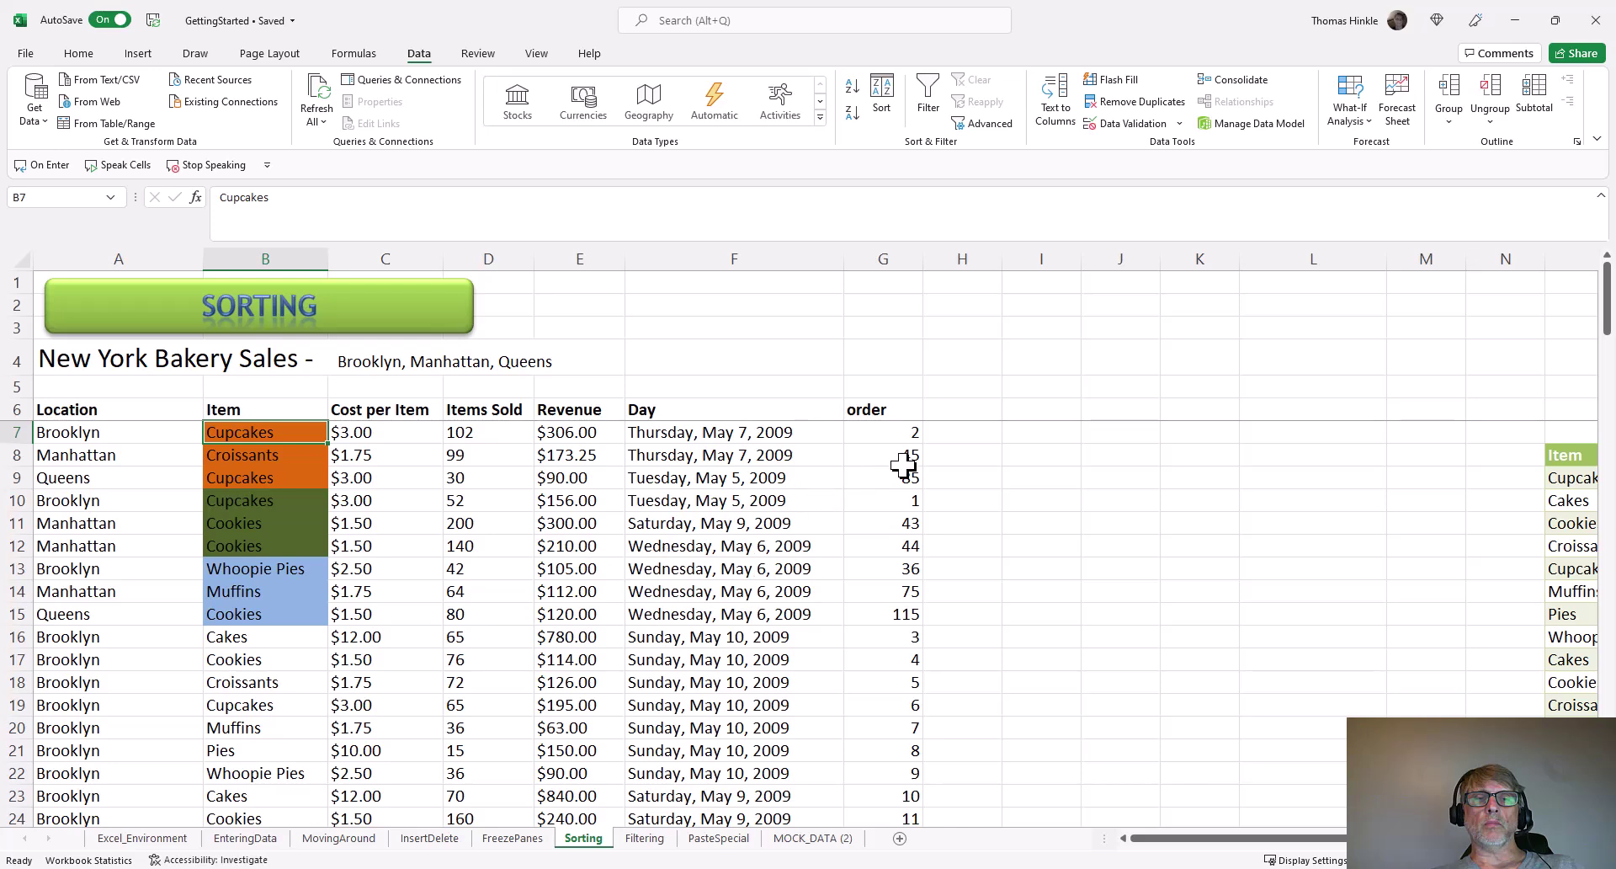
- Return the color-sorted bakery table to its original sequence with an ascending sort on the order column
click(891, 434)
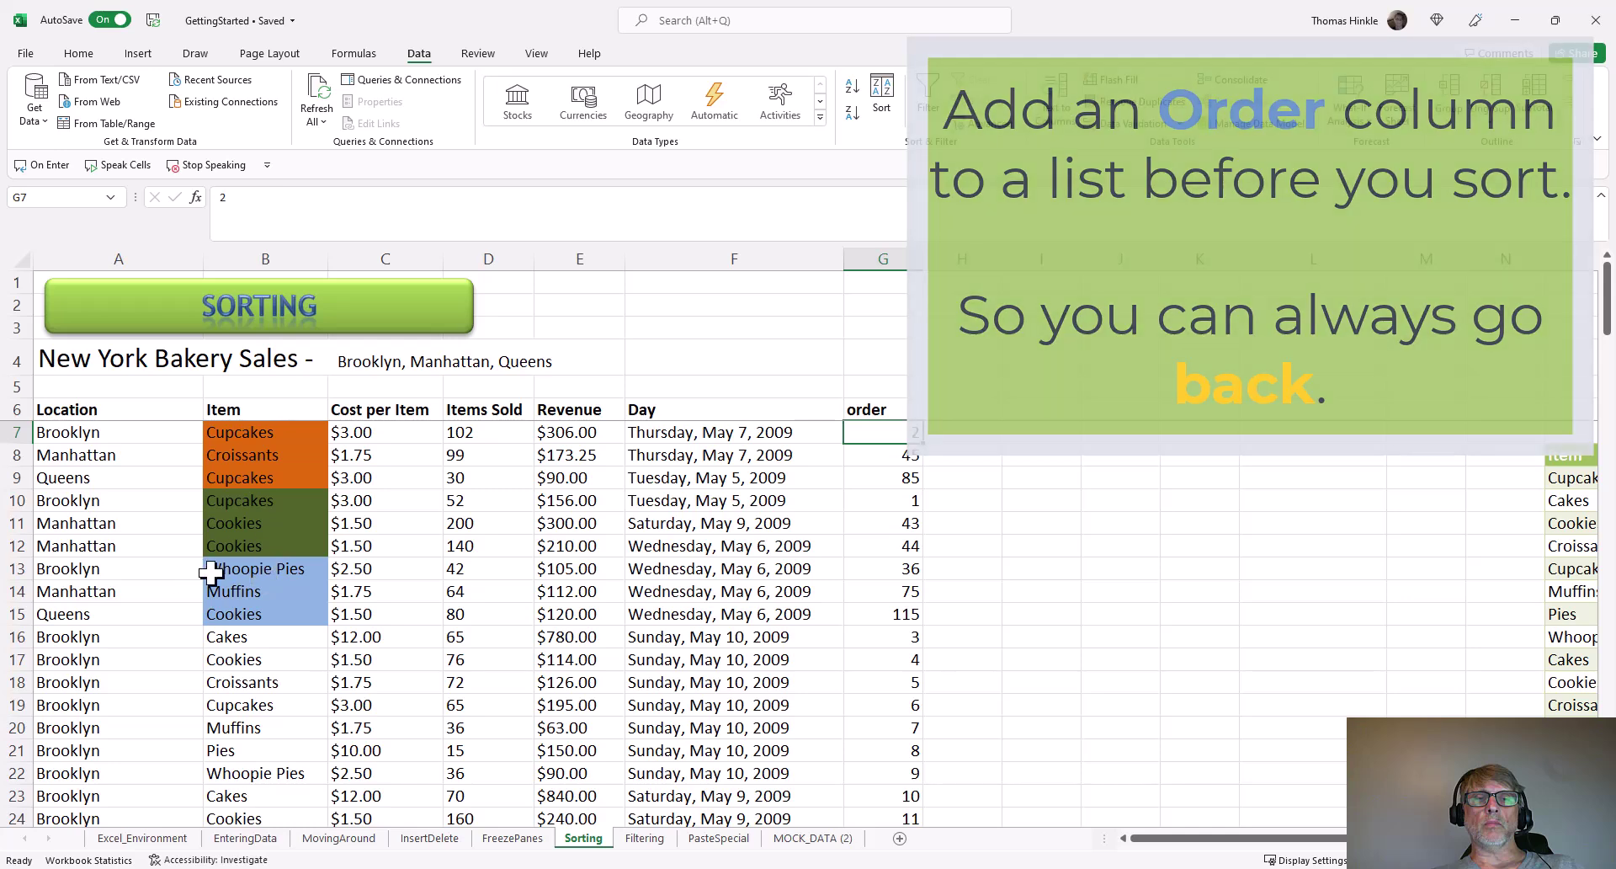
click(569, 616)
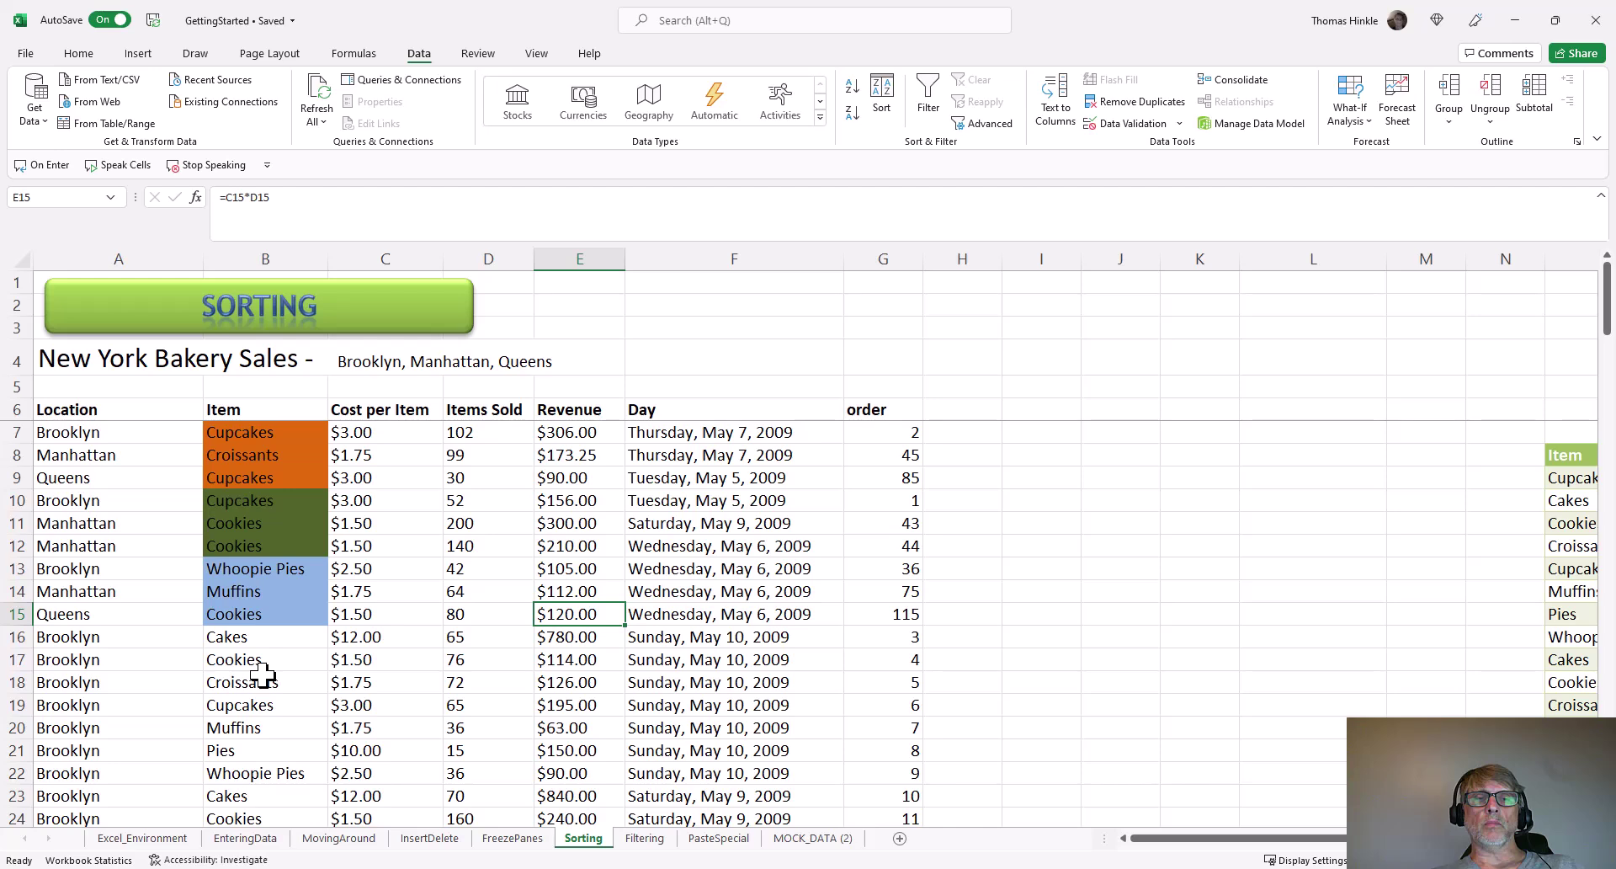
click(890, 502)
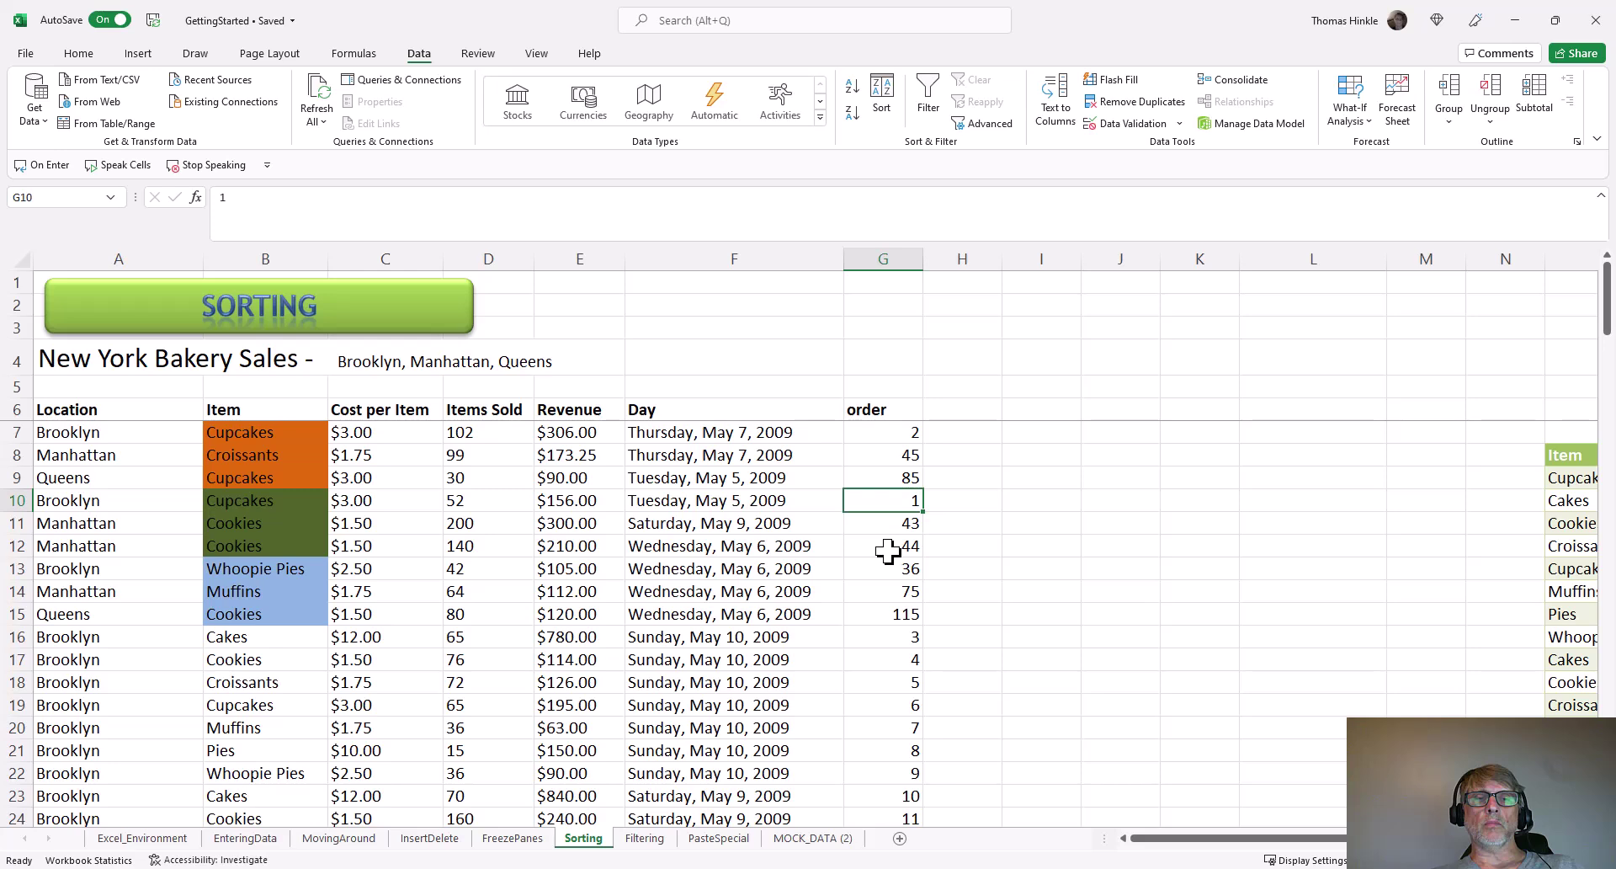
click(852, 86)
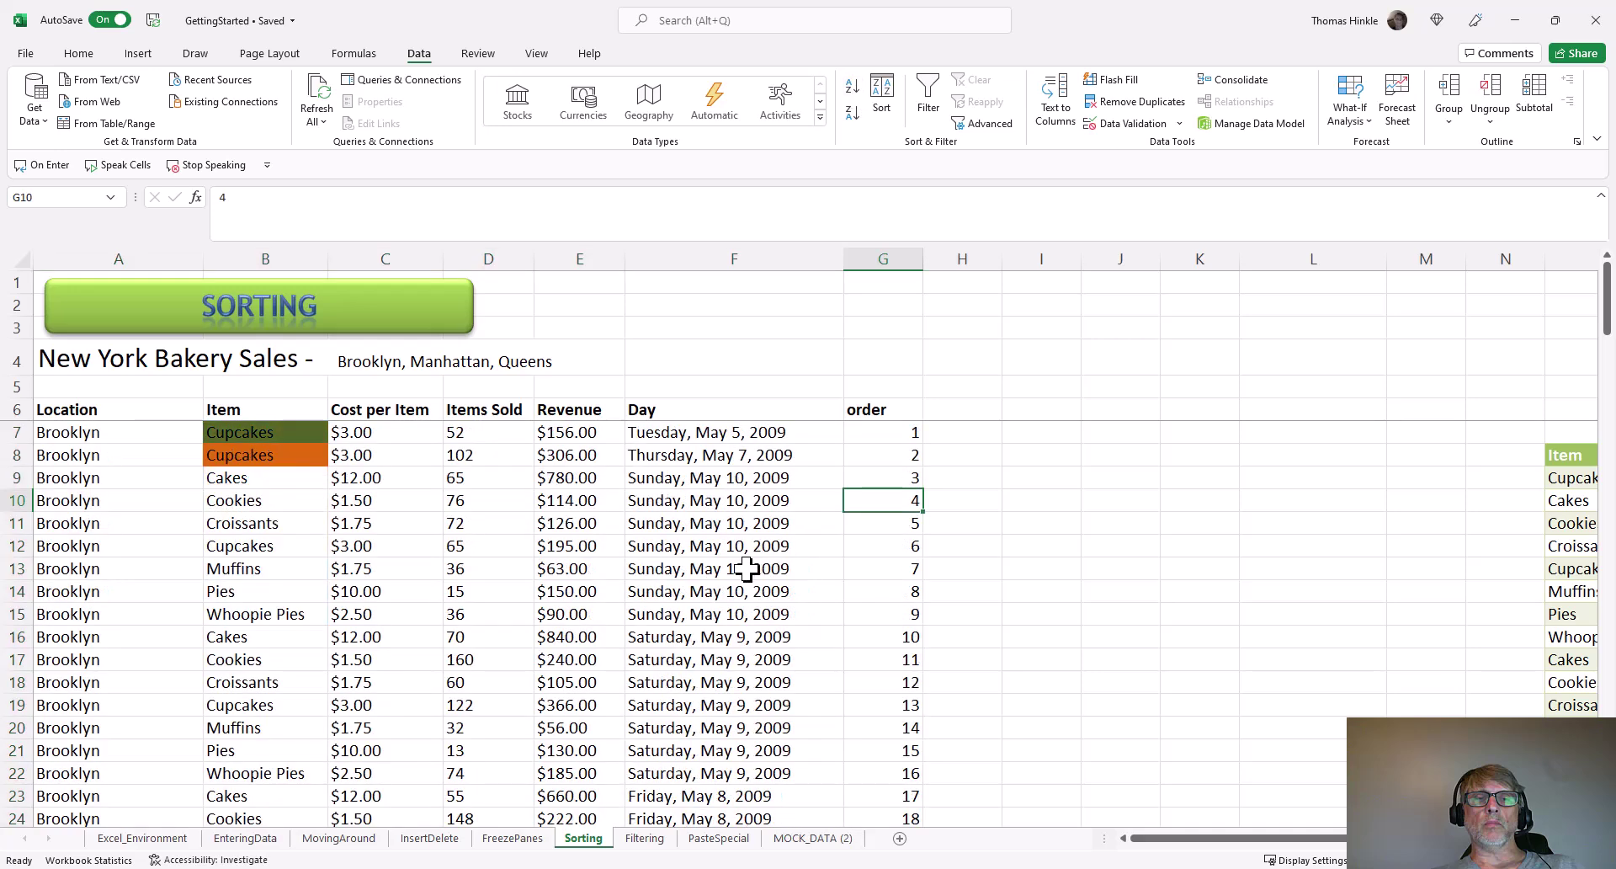